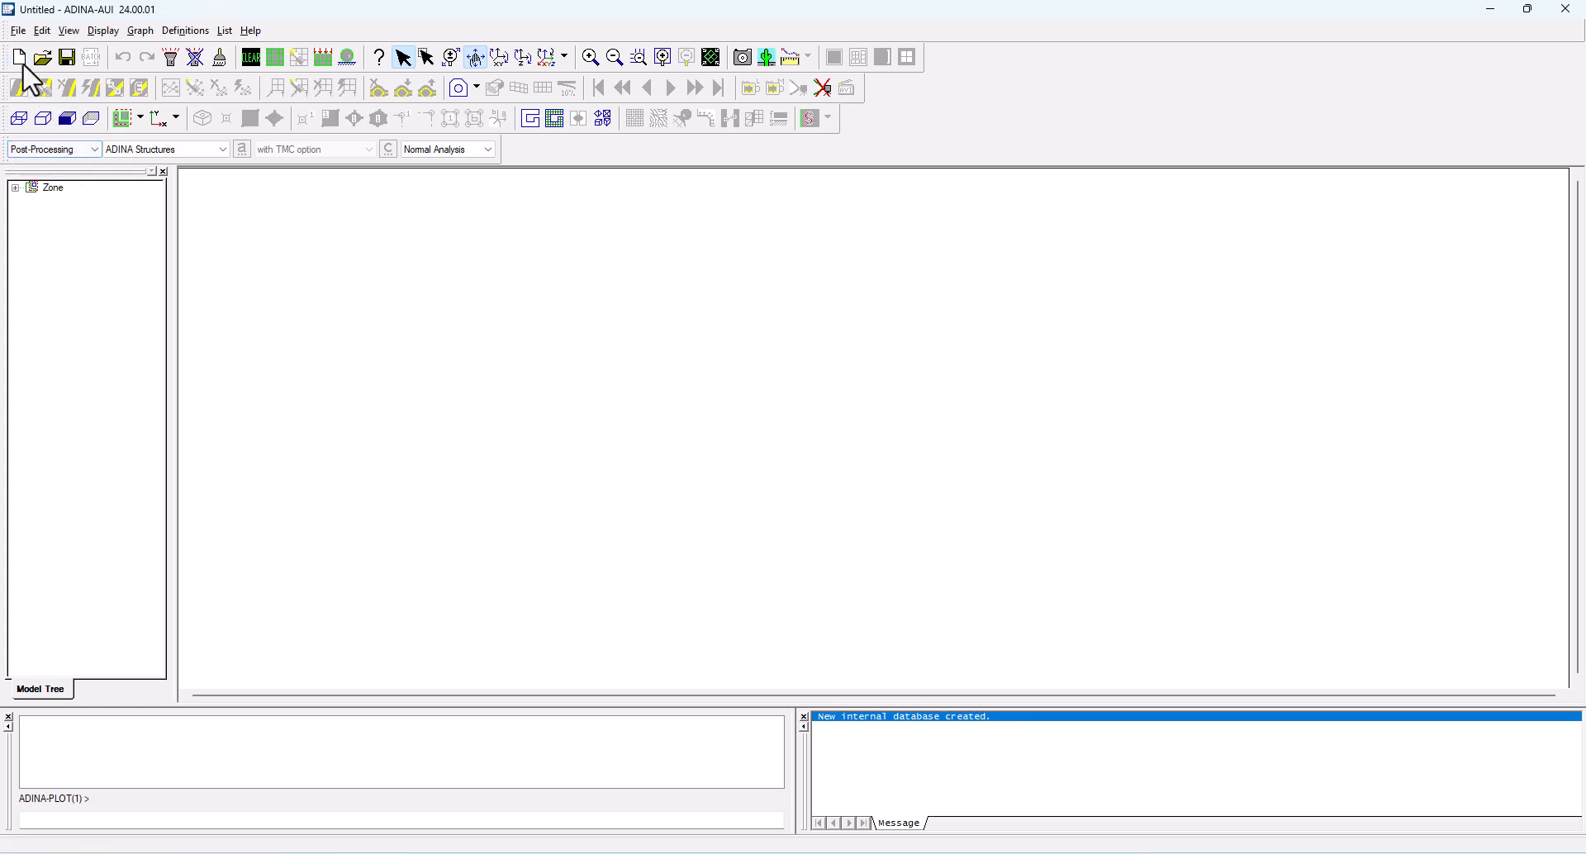
Open the results file Untitled.por and adjust the view of the deformed frame
left_click(19, 32)
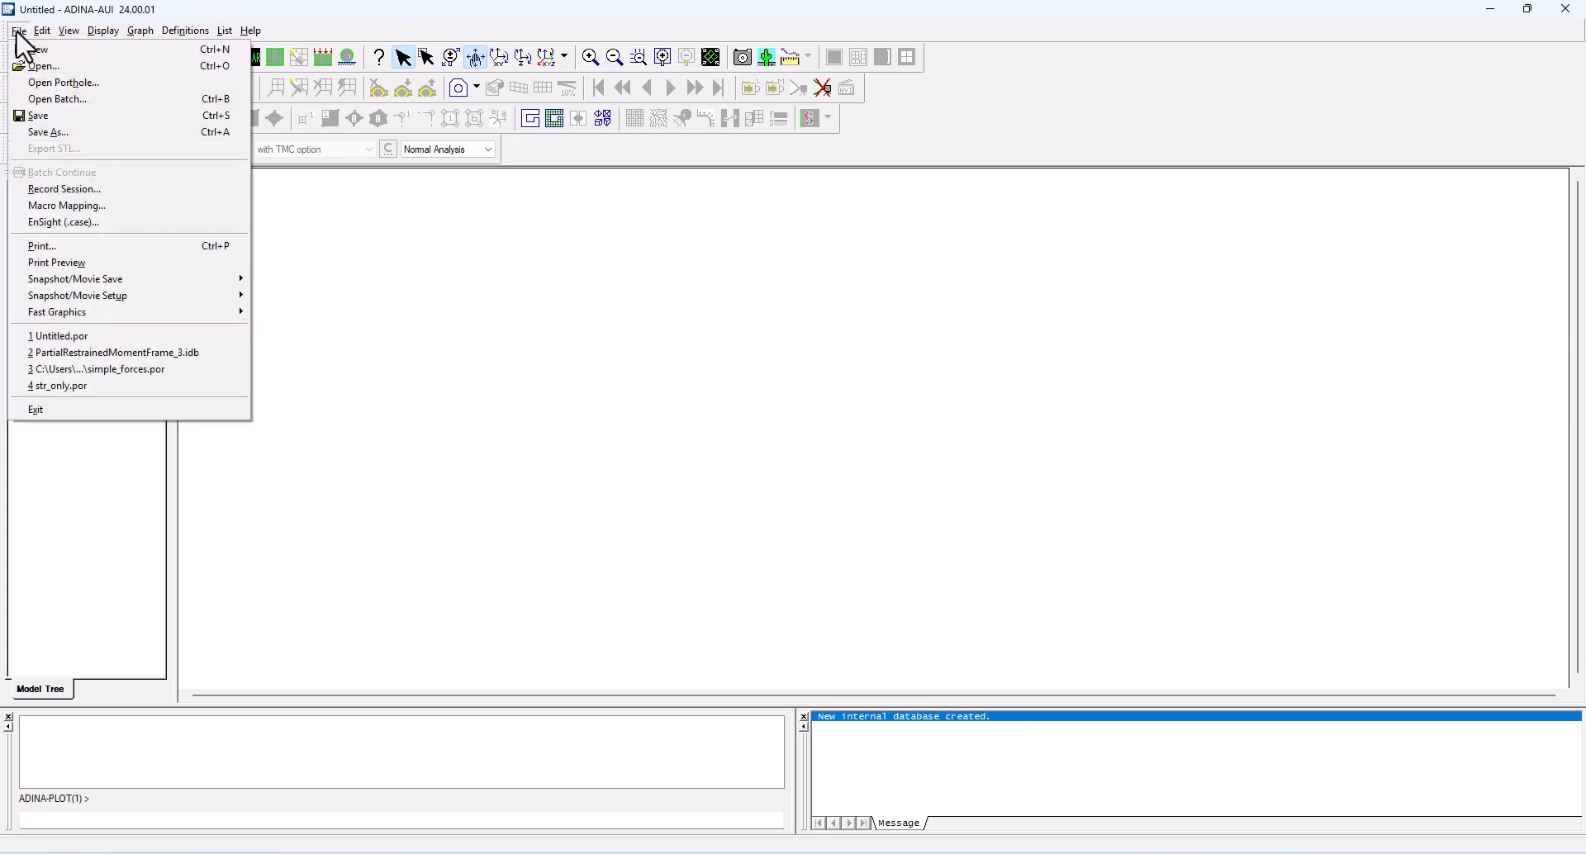
left_click(33, 65)
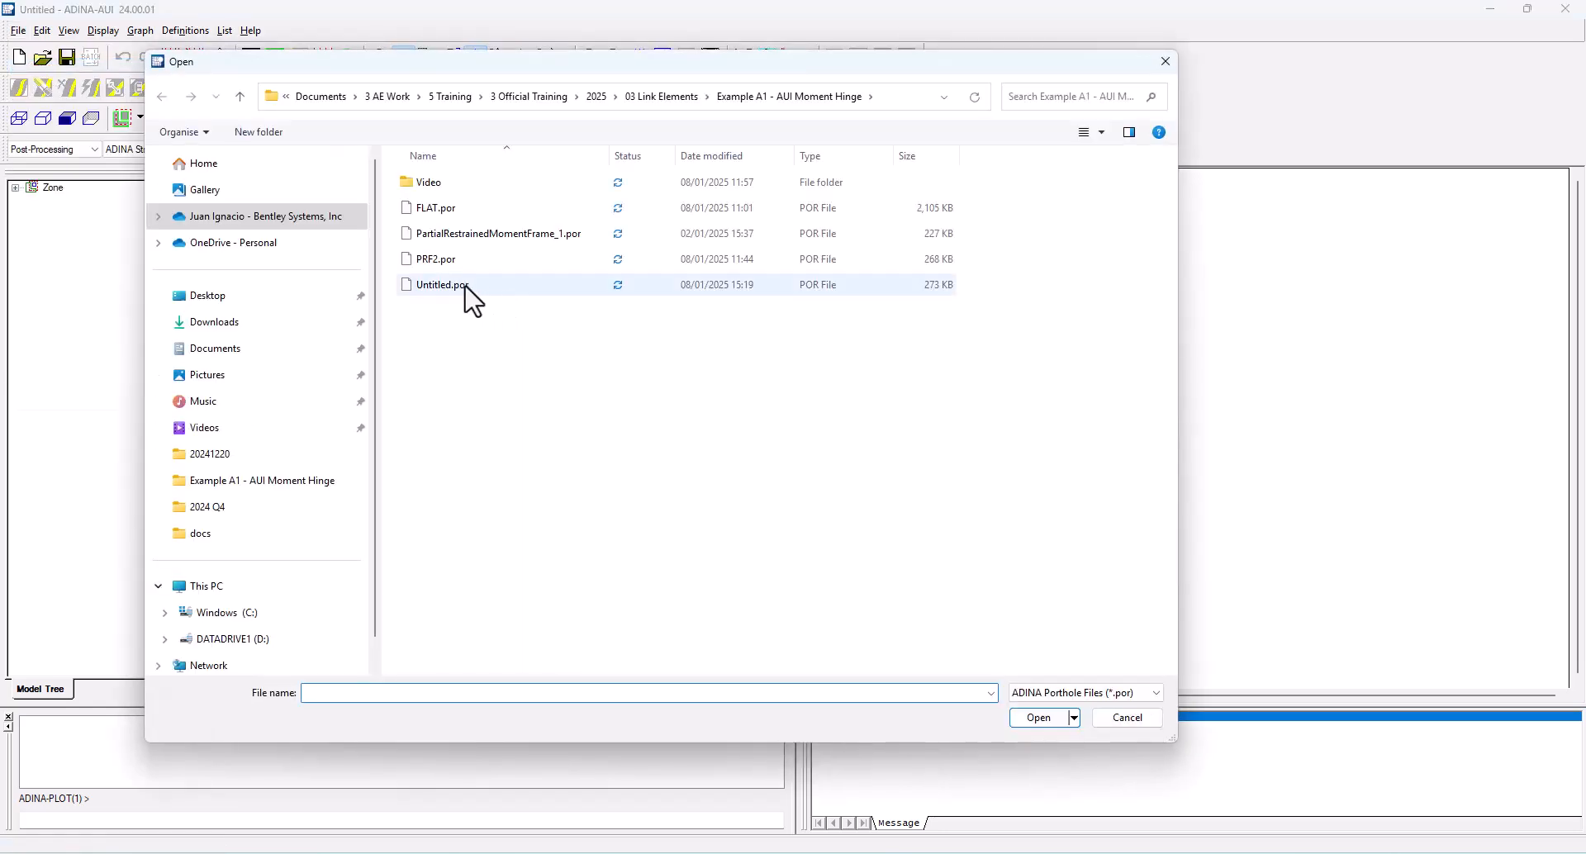
double_click(466, 287)
middle_click_drag(781, 406, 895, 409)
middle_click_drag(937, 411, 670, 432, "ctrl")
middle_click_drag(856, 416, 868, 416)
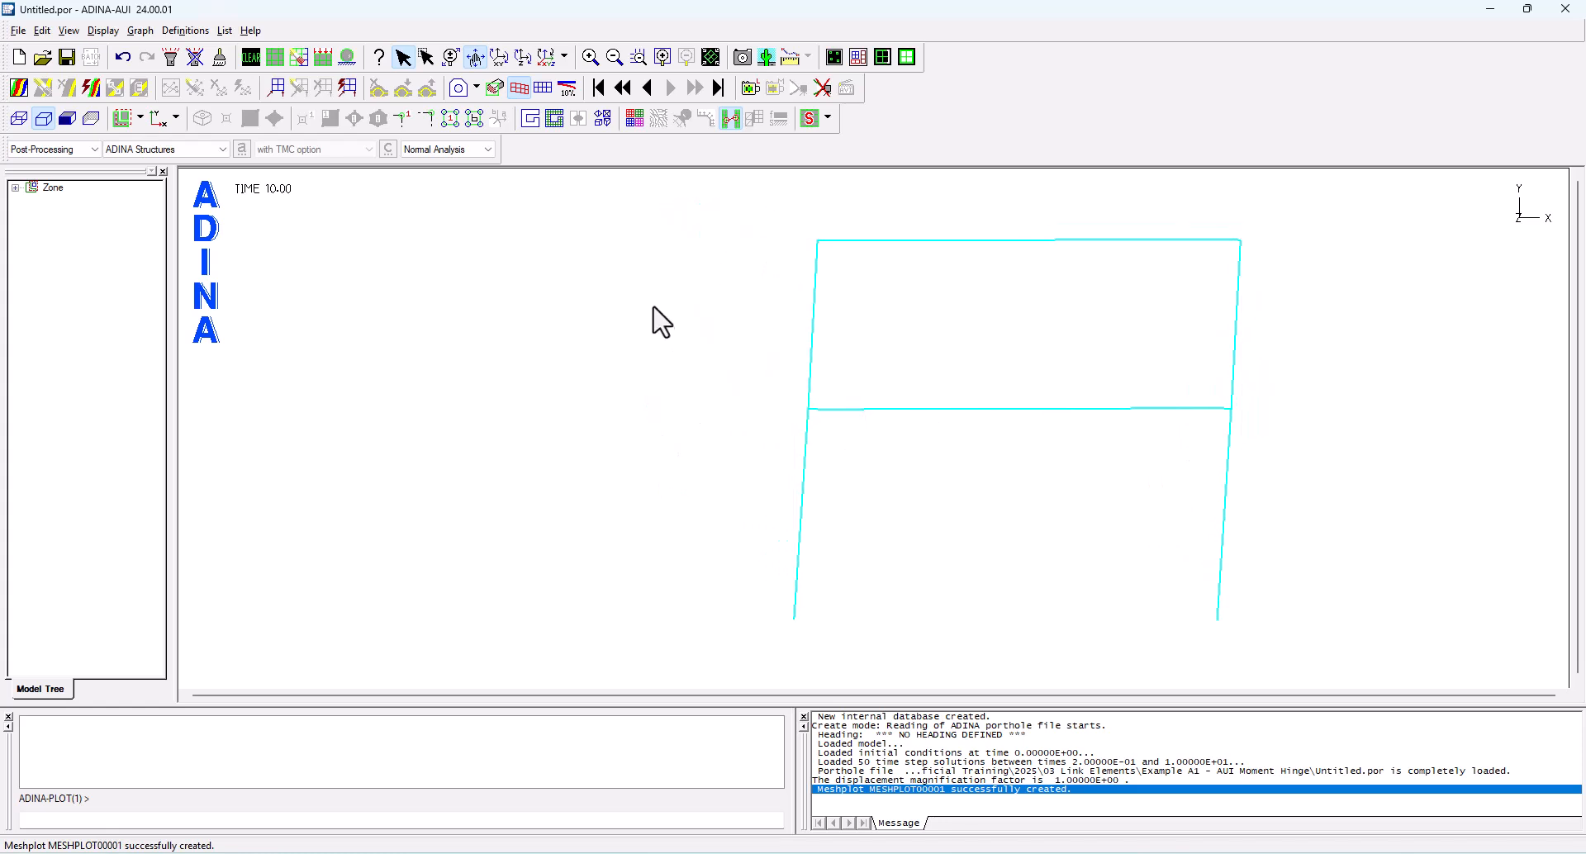
Overlay the original mesh and the applied loads on the frame at solution time 0
left_click(543, 89)
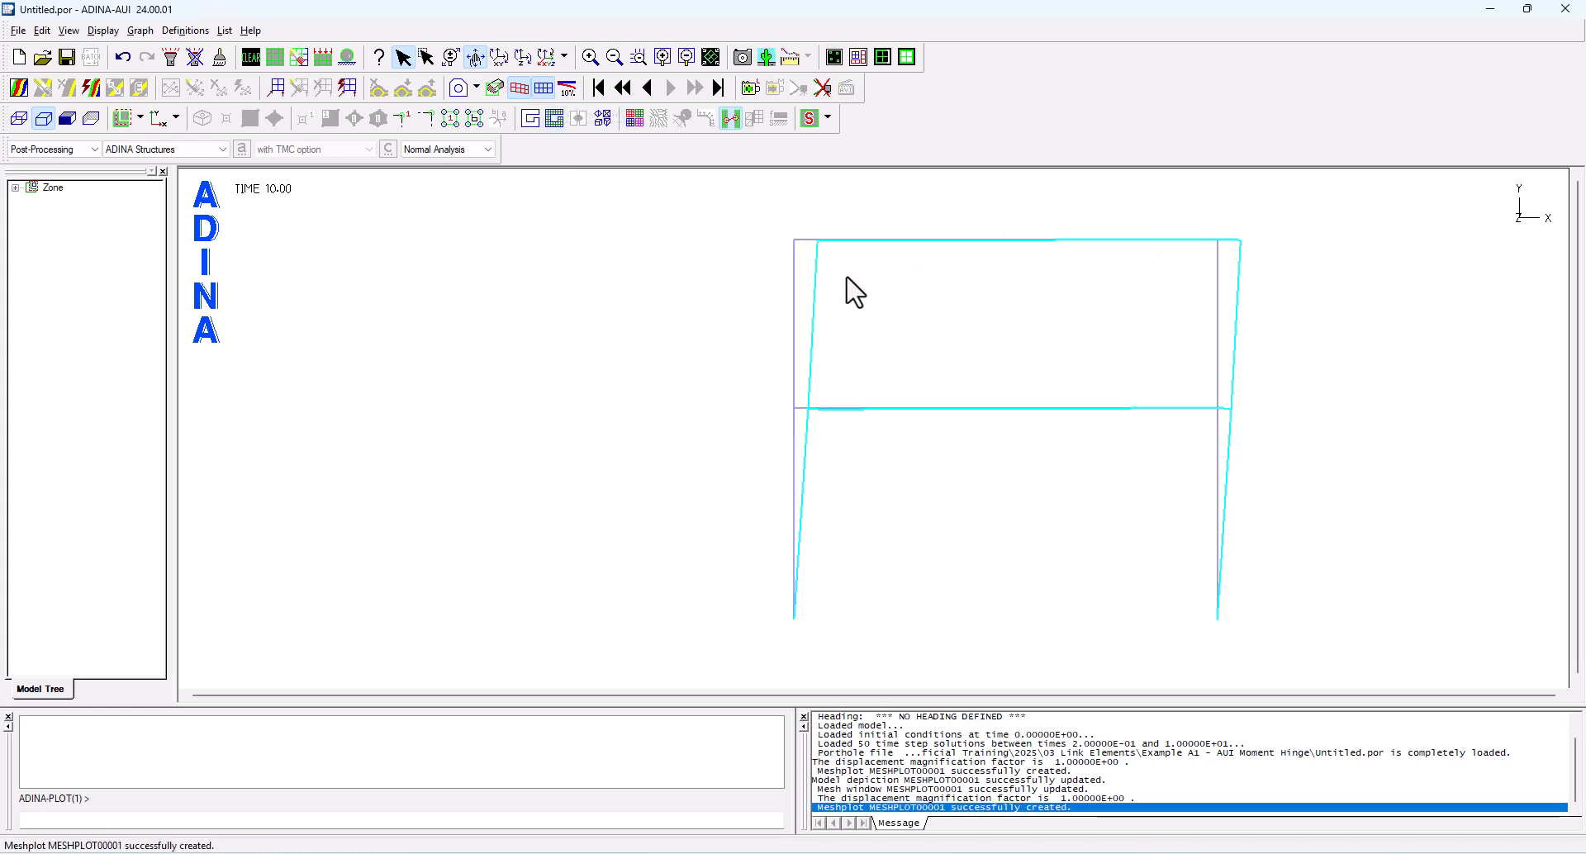
left_click(600, 90)
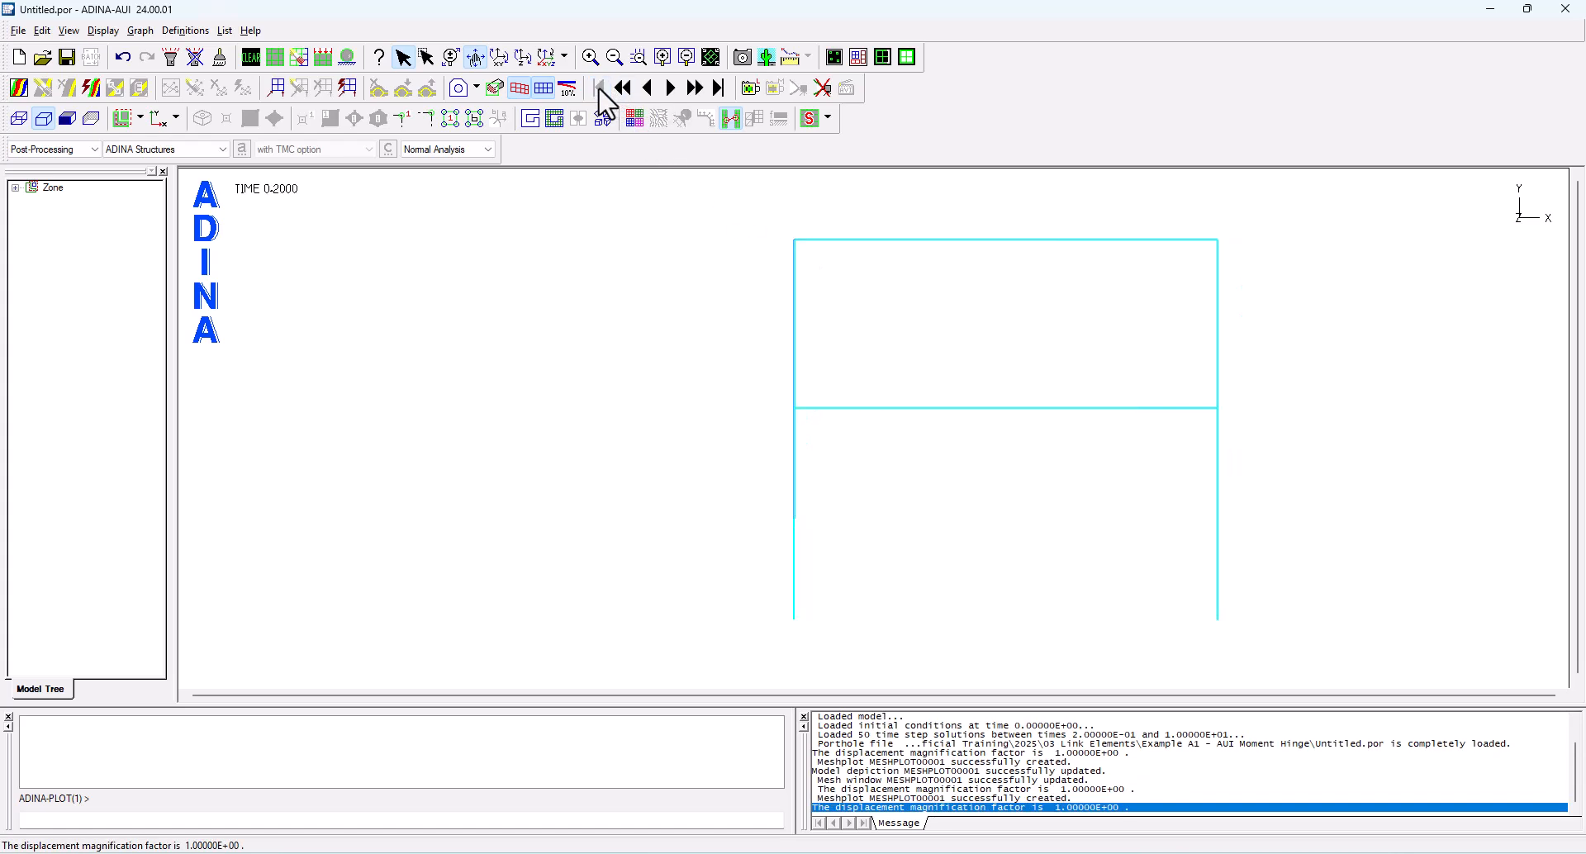
left_click(626, 90)
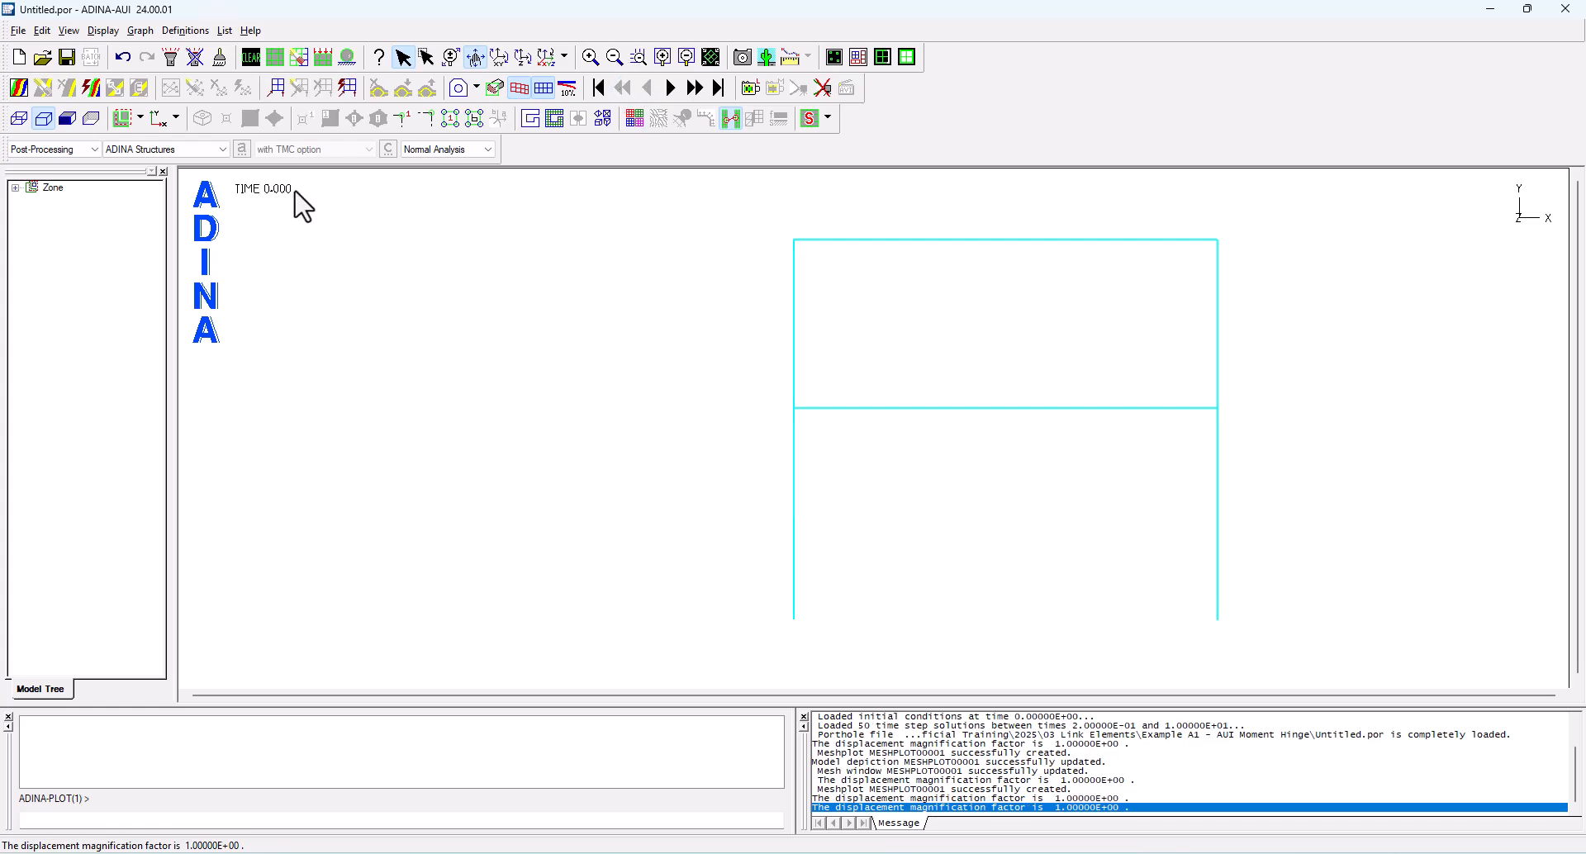
left_click(323, 57)
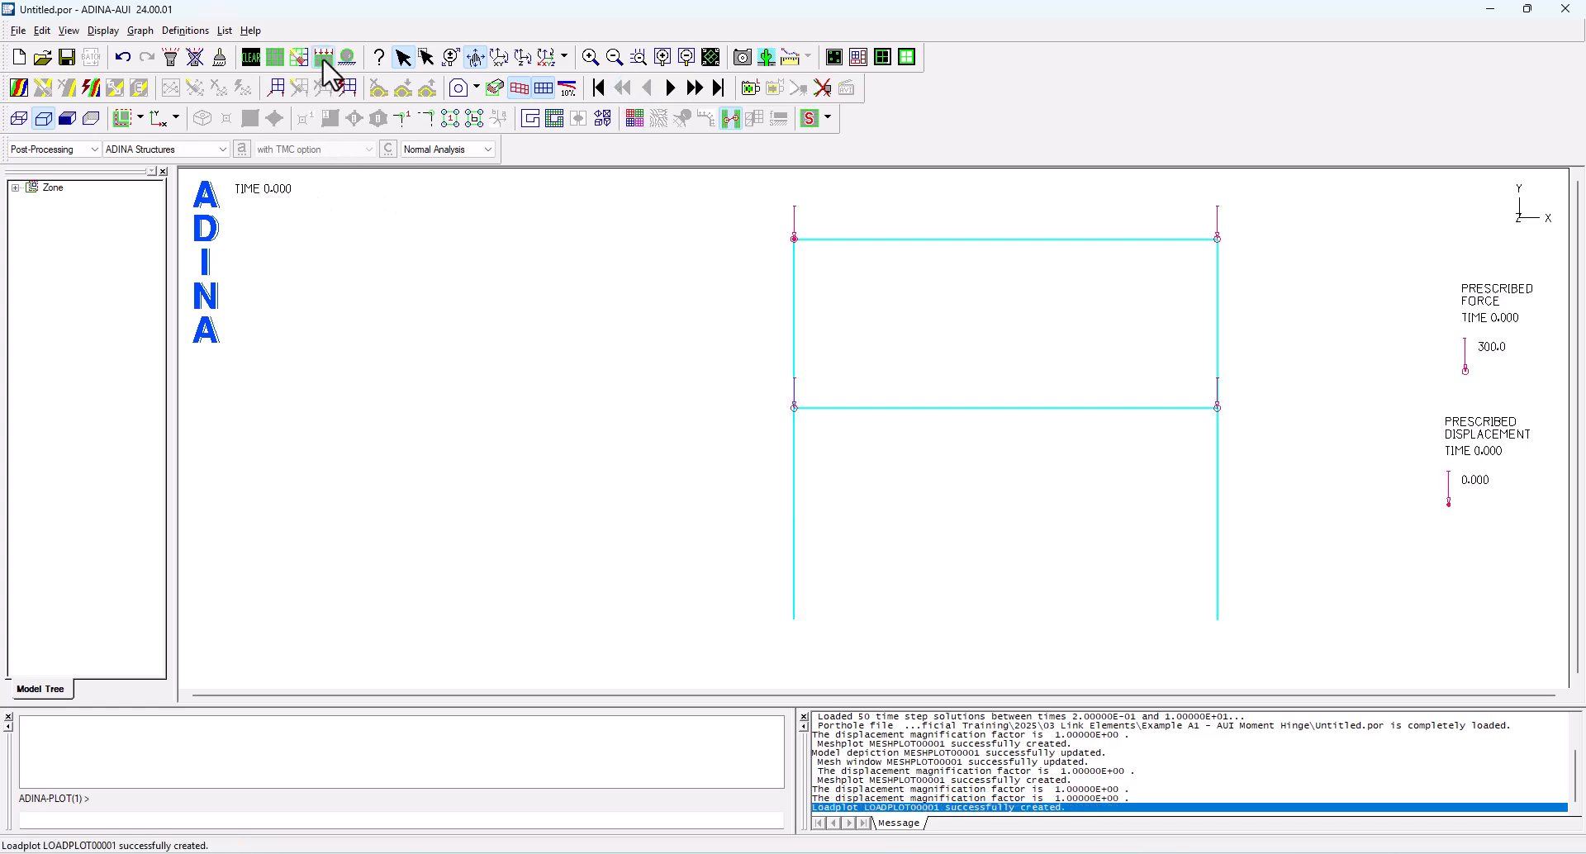
Advance the solution in stages to time 10 to examine how the loaded frame deforms
left_click(696, 89)
left_click(696, 88)
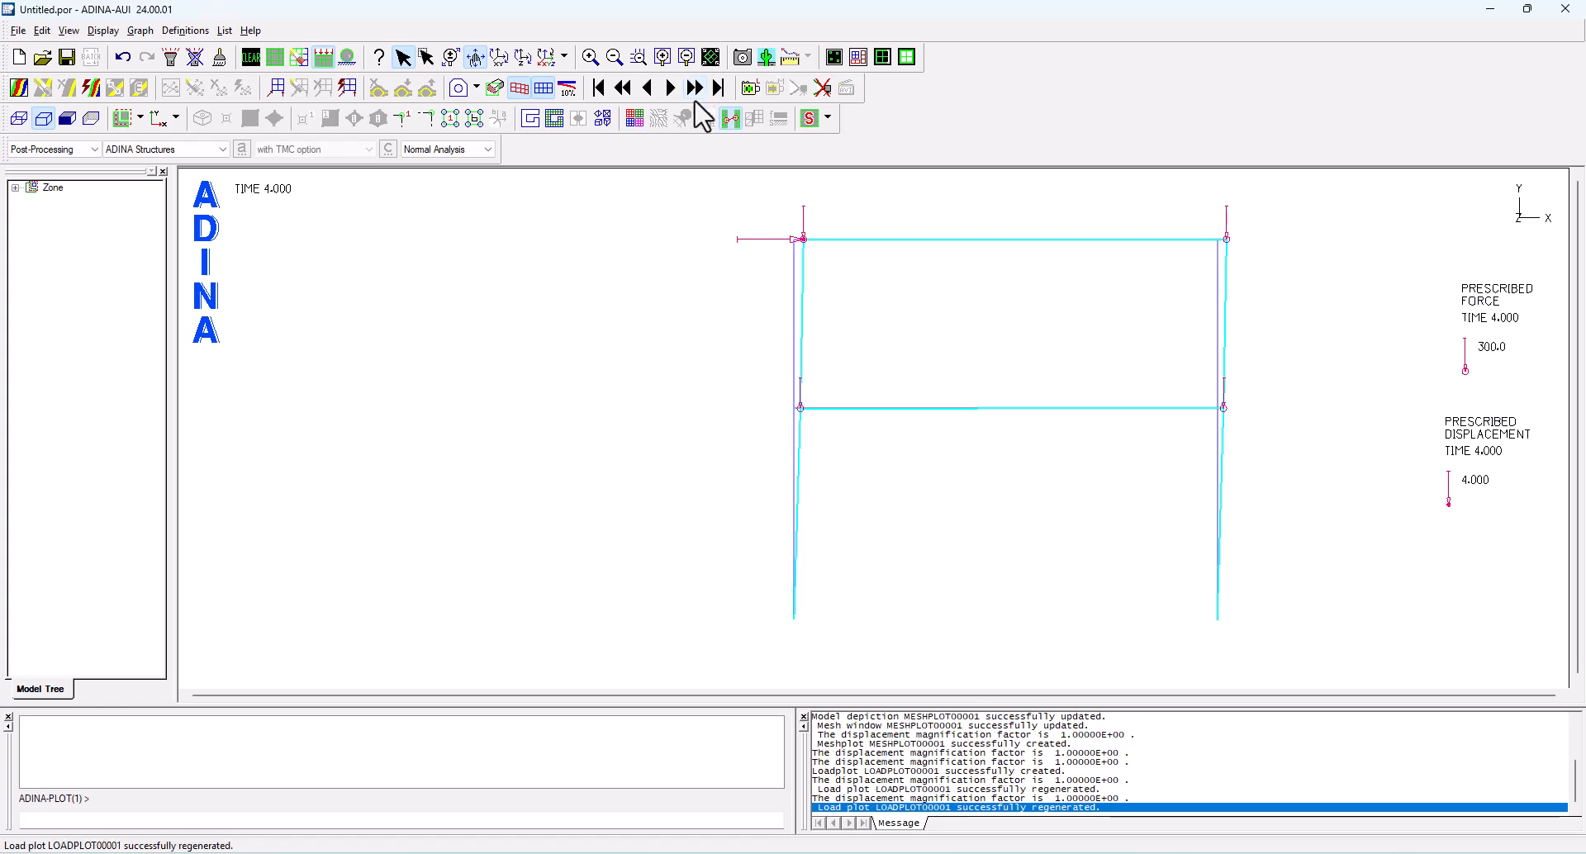
left_click(691, 91)
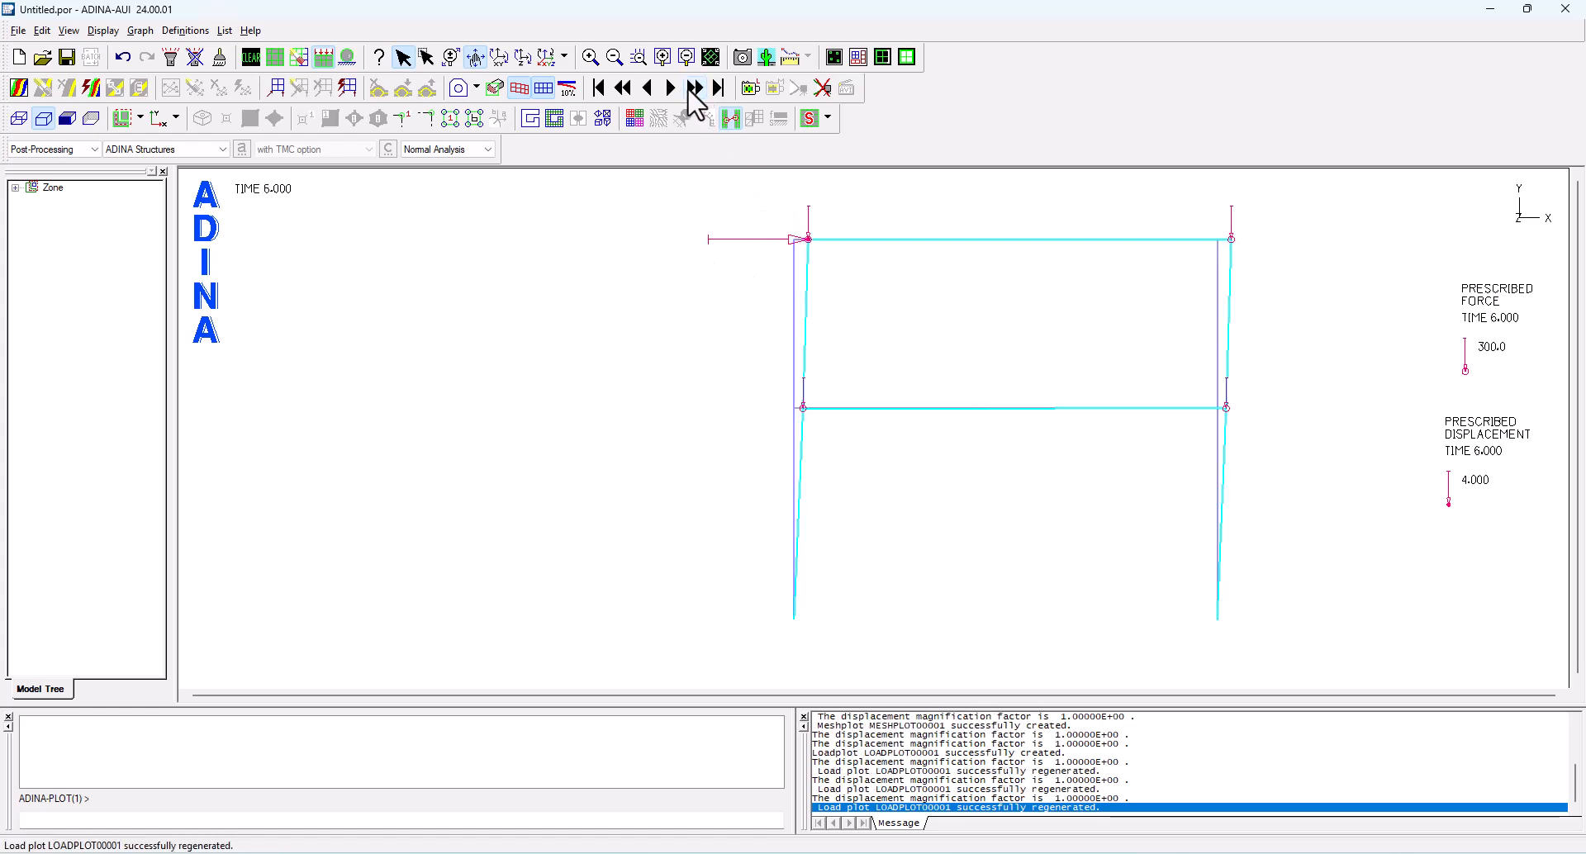
left_click(694, 89)
left_click(693, 89)
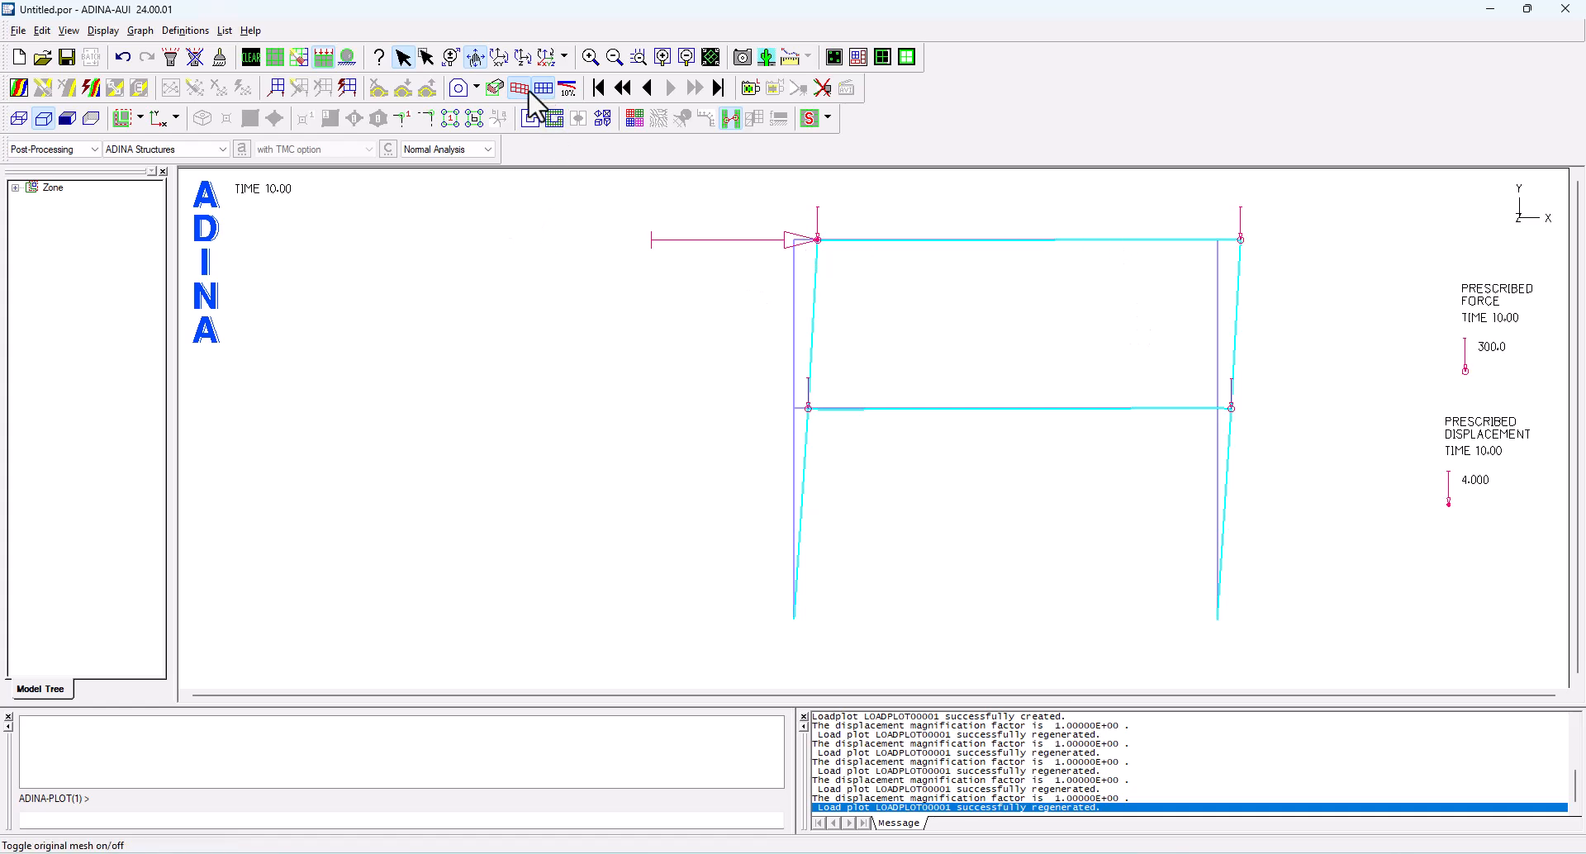
Hide the load plot and original mesh, and display the node symbols on the deformed frame
left_click(320, 57)
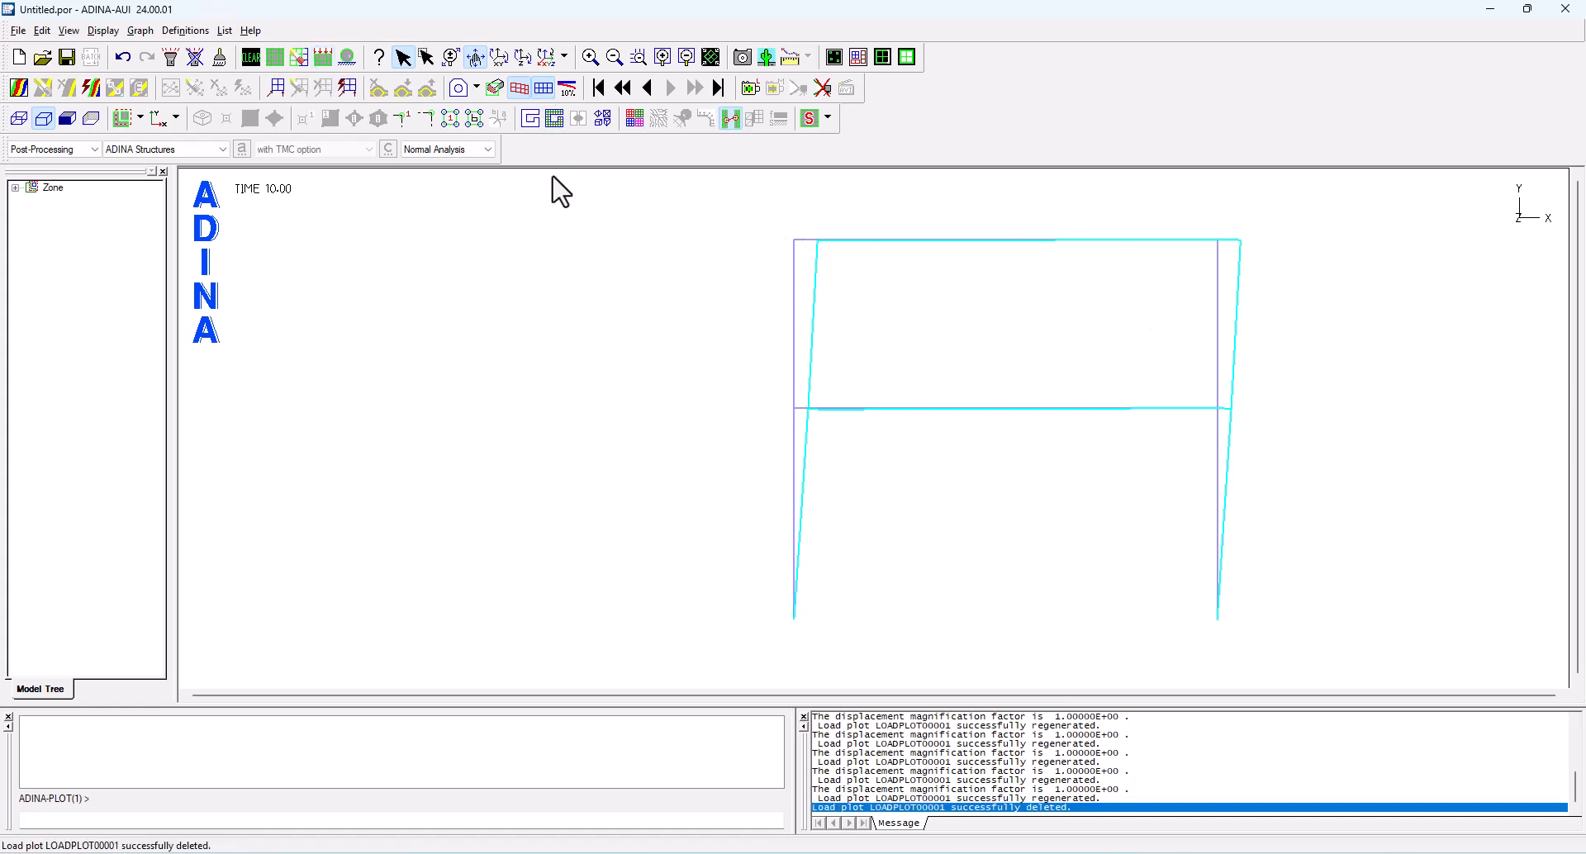
left_click(544, 89)
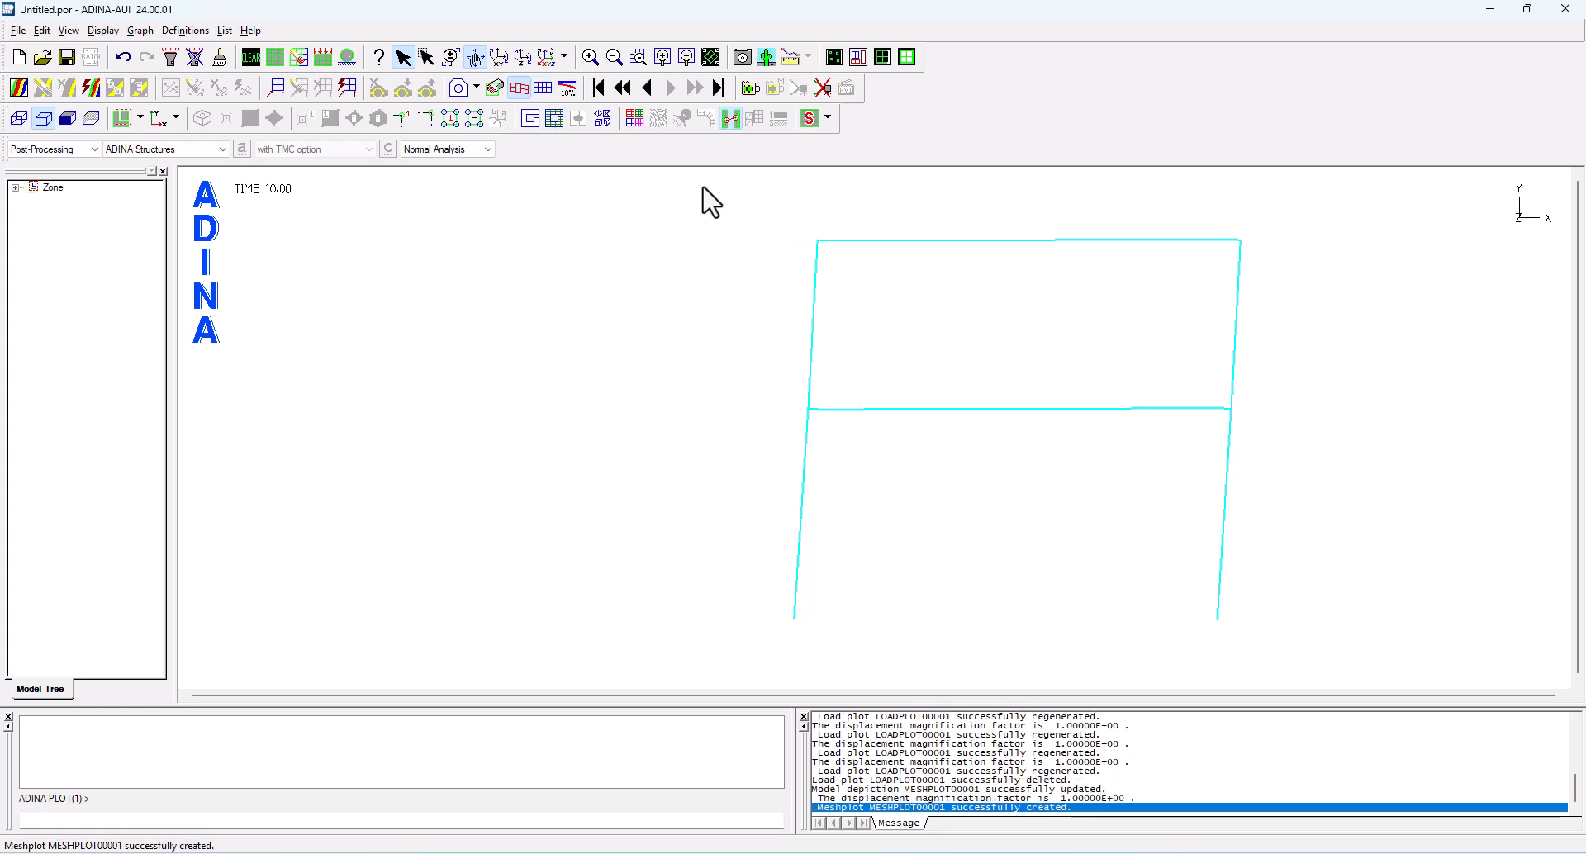
left_click(427, 122)
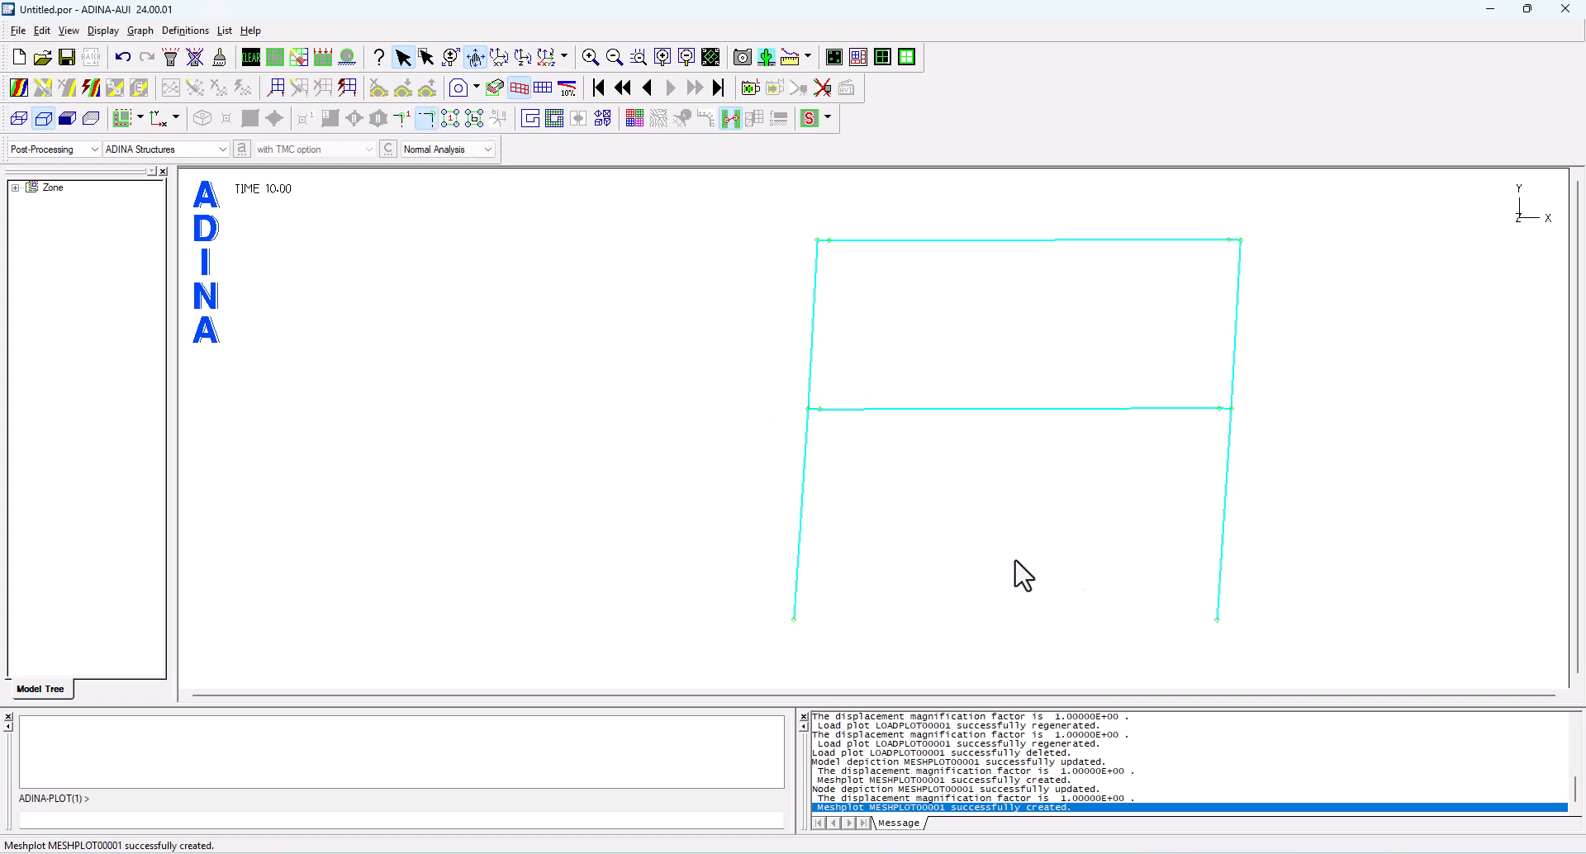
left_click_drag(908, 410, 934, 412)
scroll(949, 421, "down", 1)
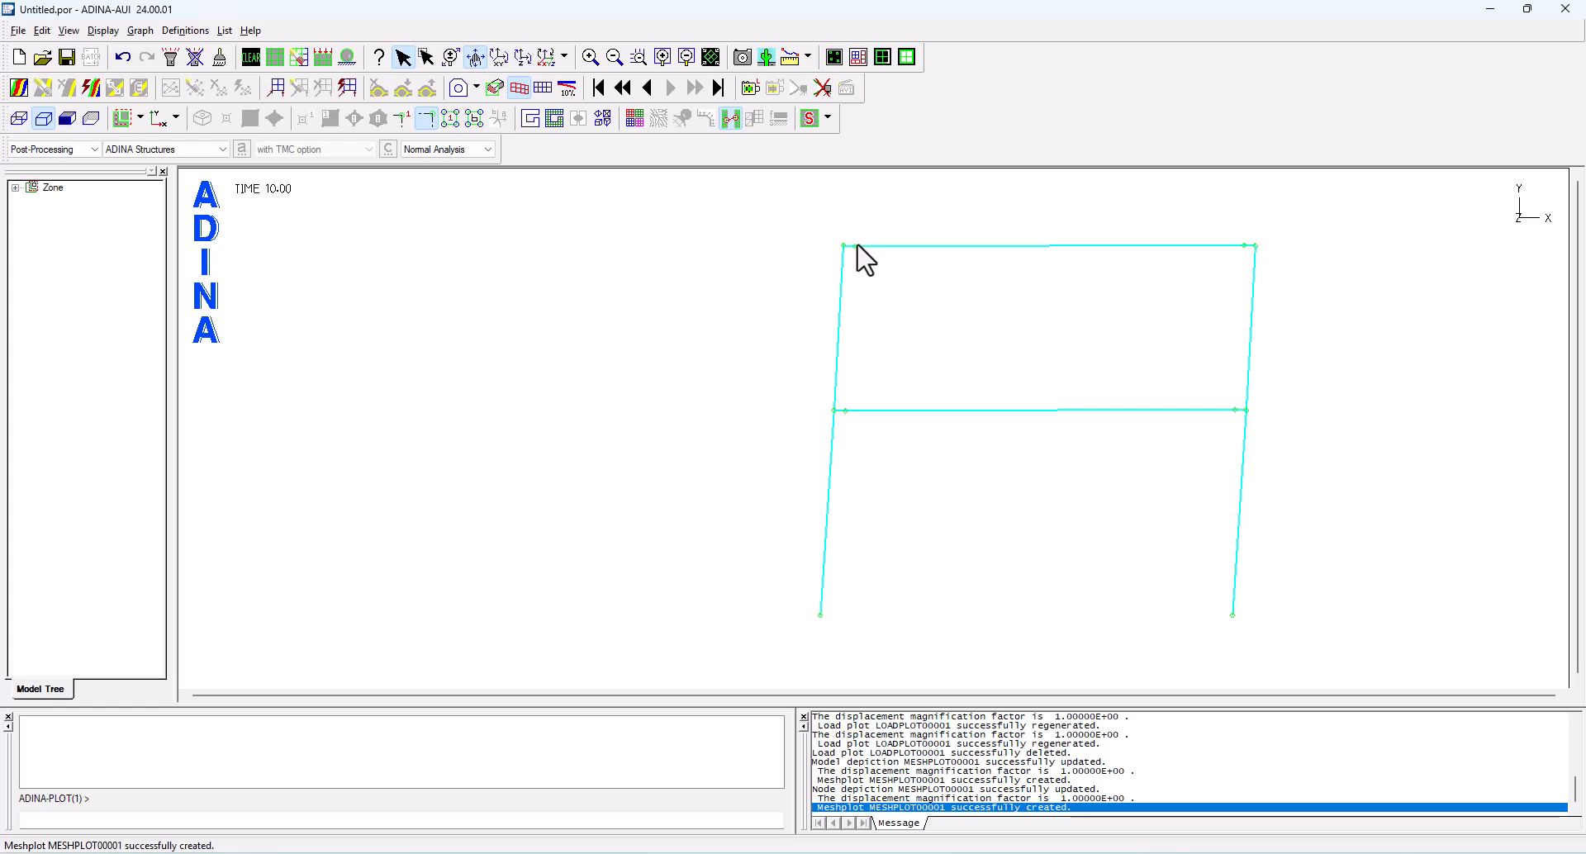
left_click_drag(878, 415, 911, 411)
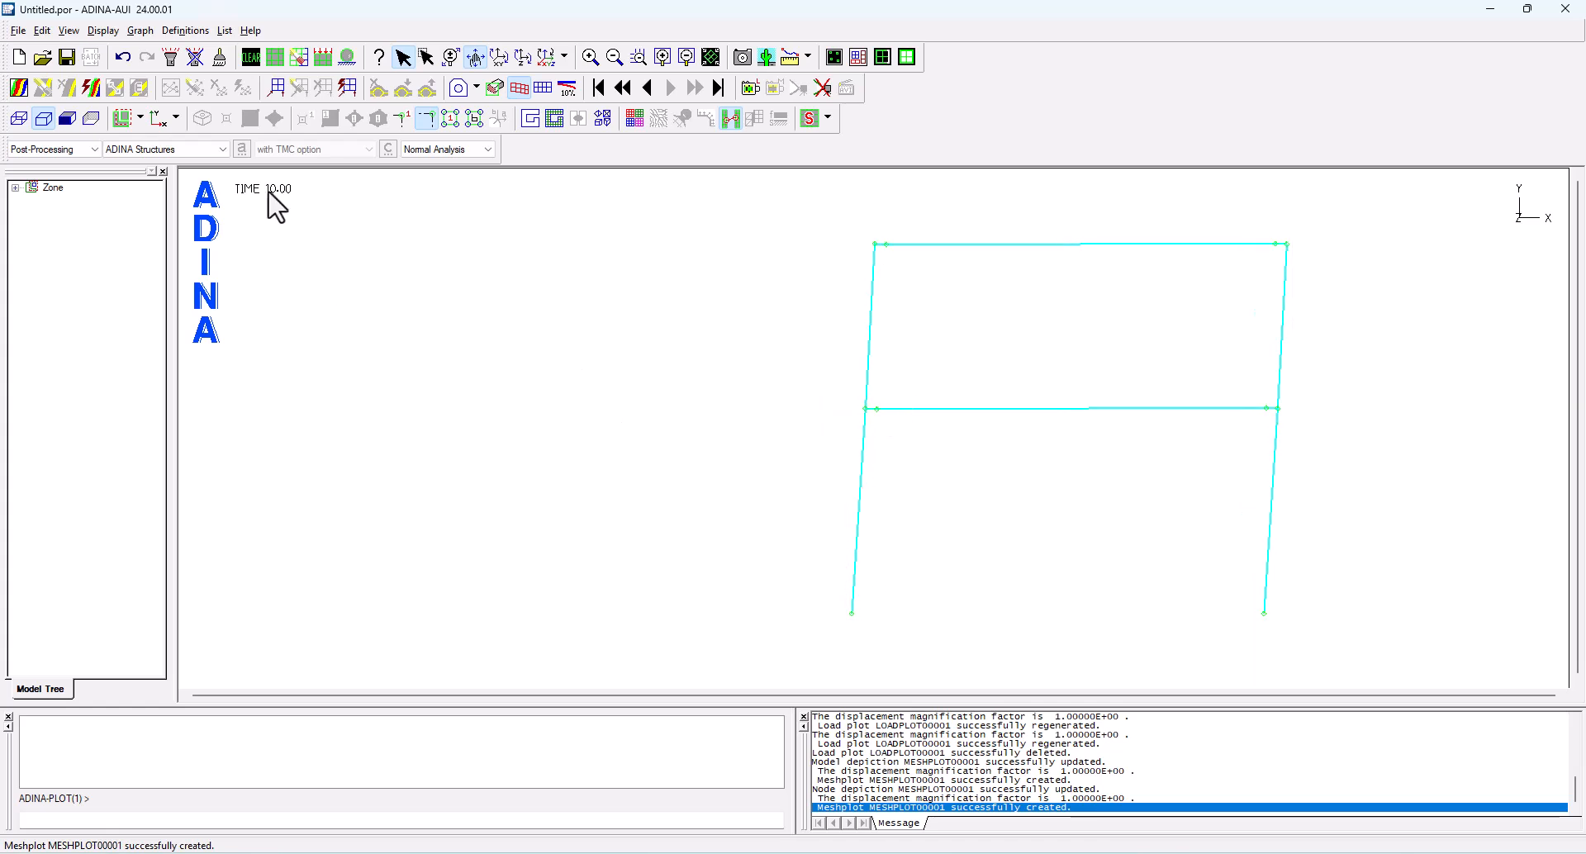
Add a combination-of-nodal-points model point named SUPPORT_NODES
left_click(189, 32)
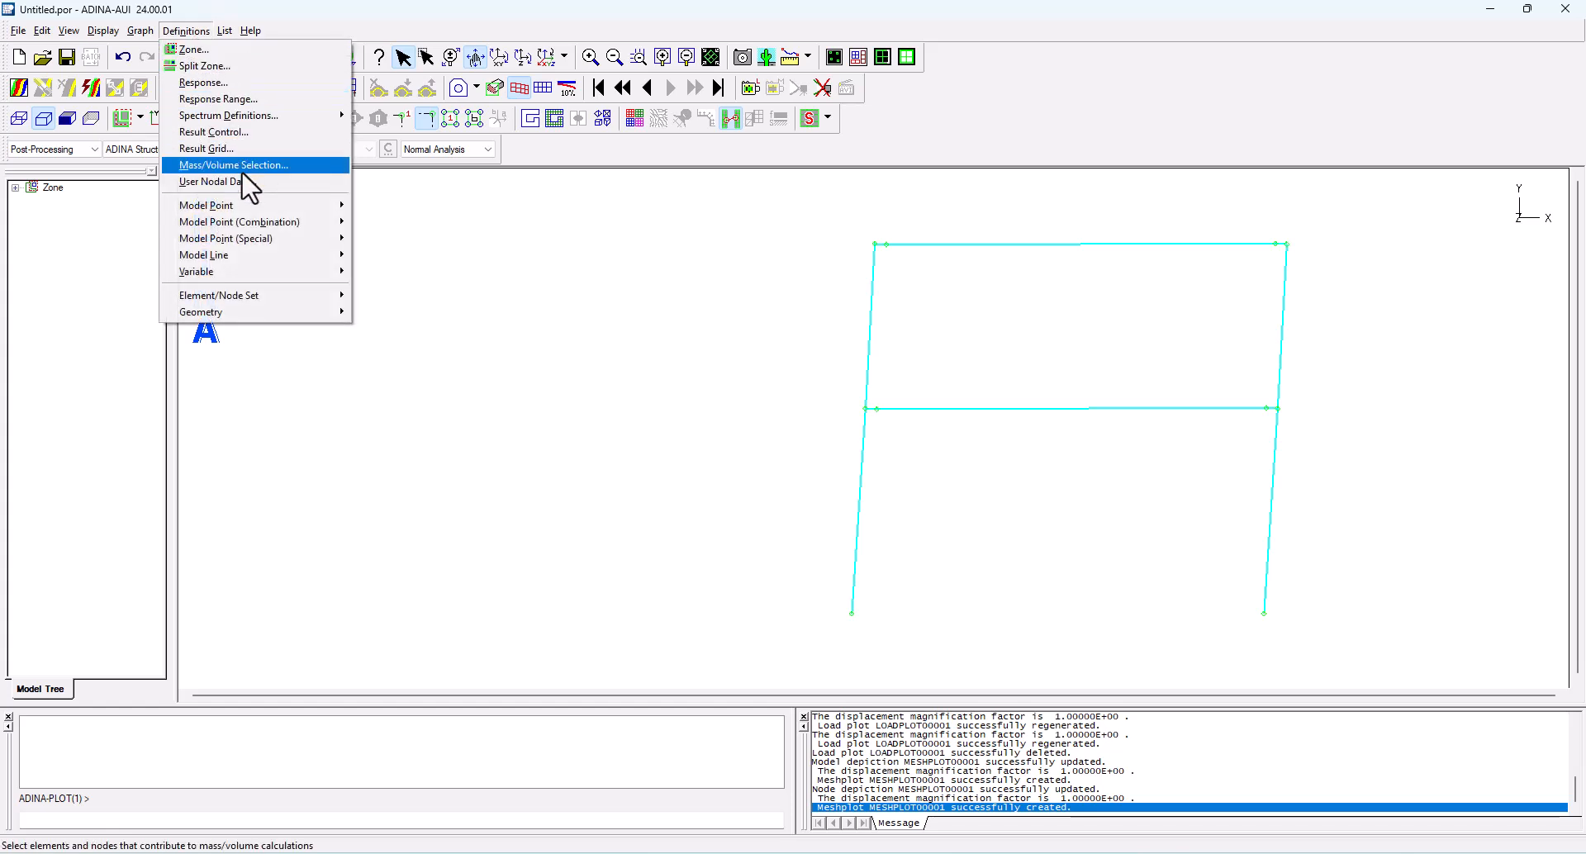
mouse_move(257, 228)
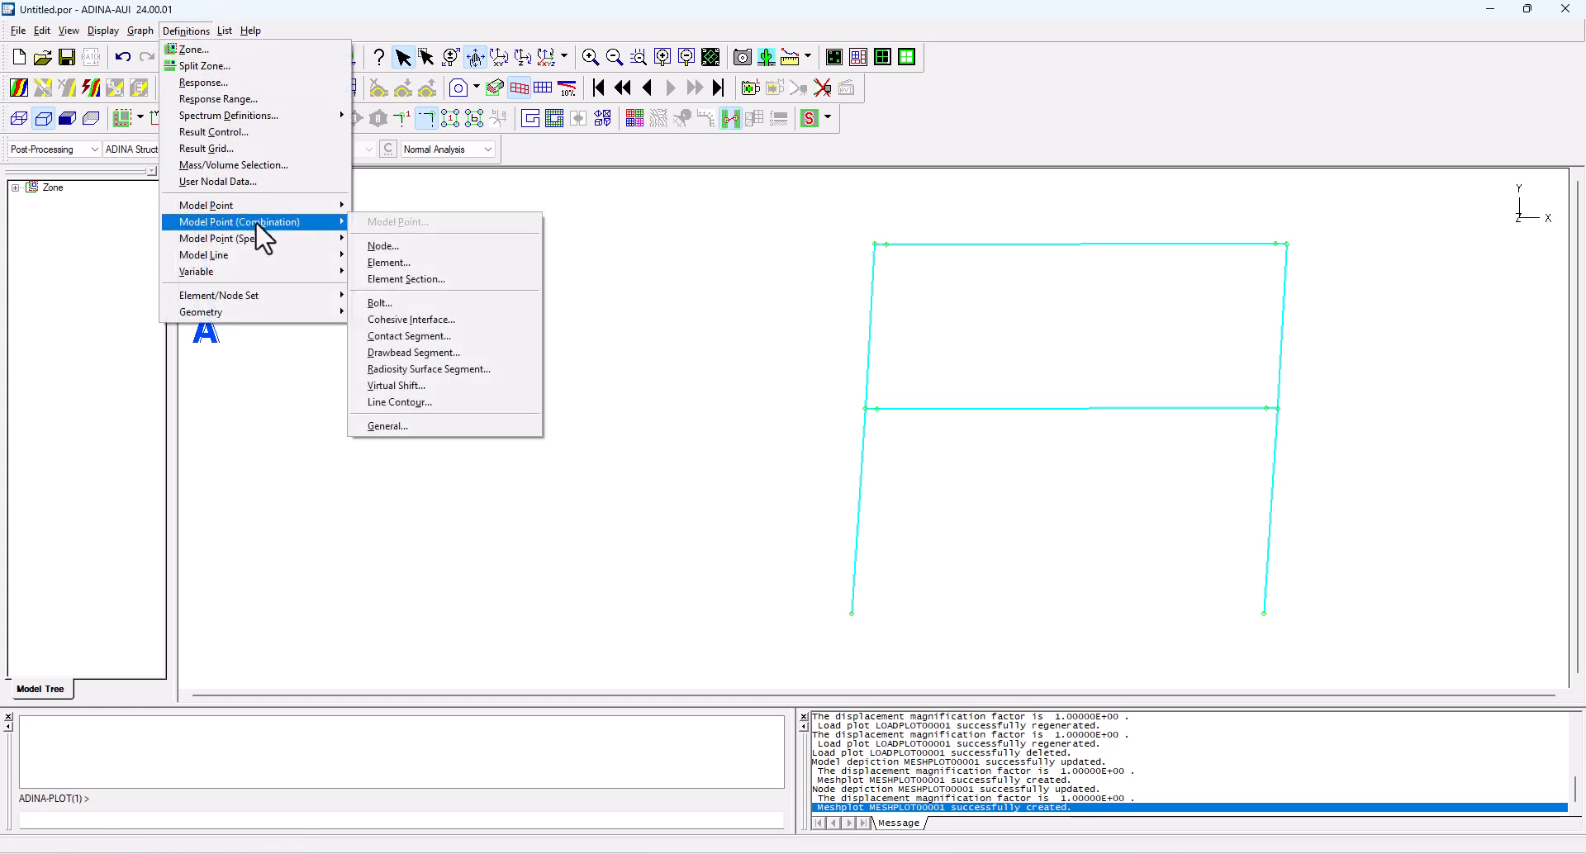
left_click(394, 242)
left_click_drag(736, 235, 342, 235)
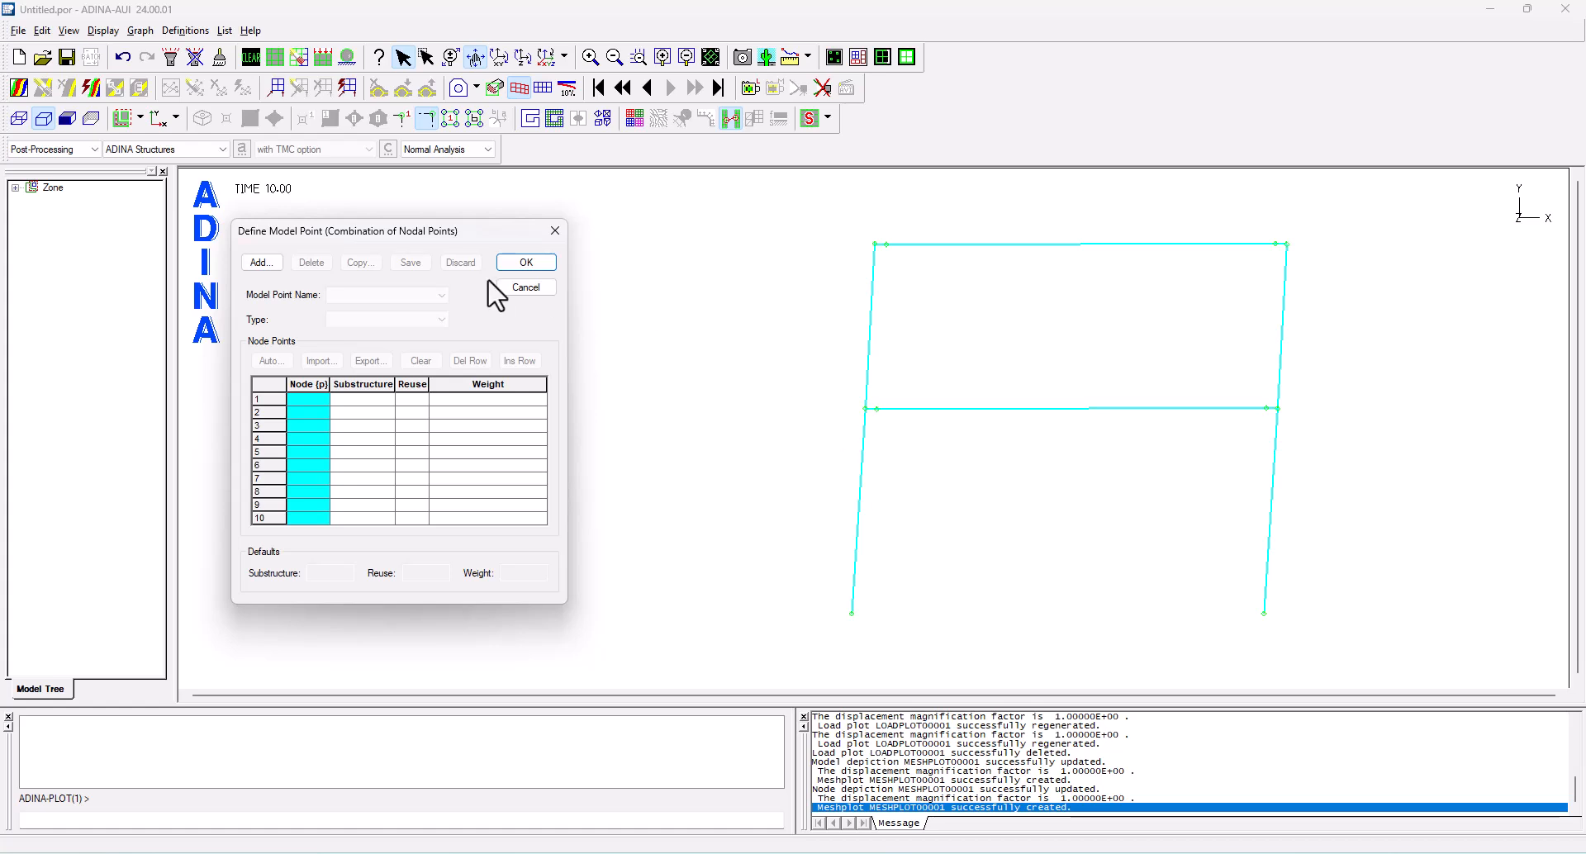
left_click(259, 262)
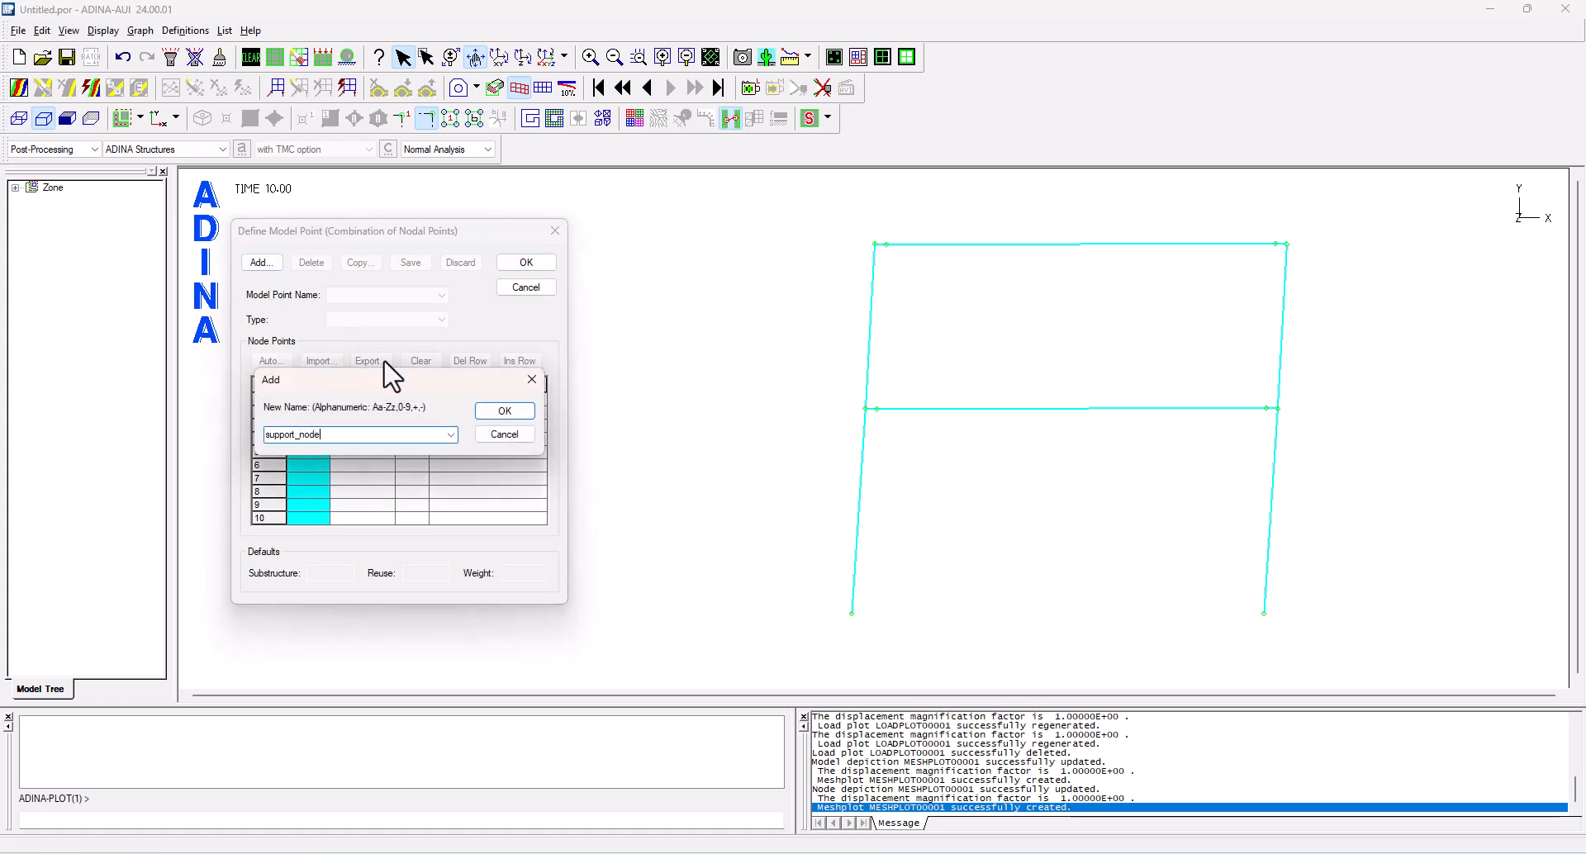
type("support_nodes")
key("Return")
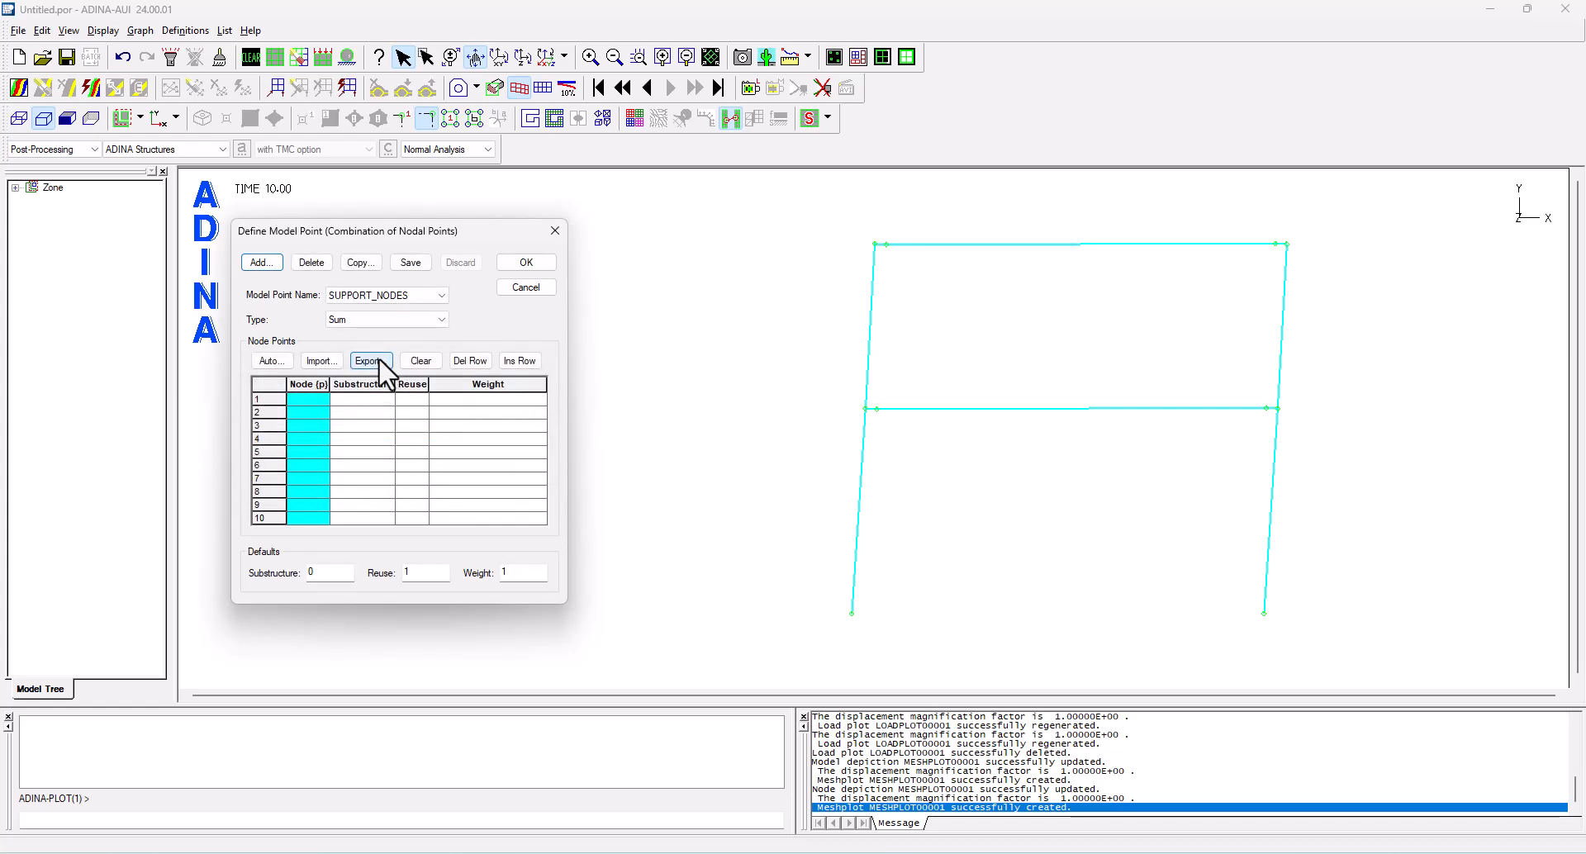
Assign the two column-base nodes to SUPPORT_NODES, enter a weight of -1 and accept the definition
left_click(308, 384)
left_click_drag(779, 574, 1312, 636)
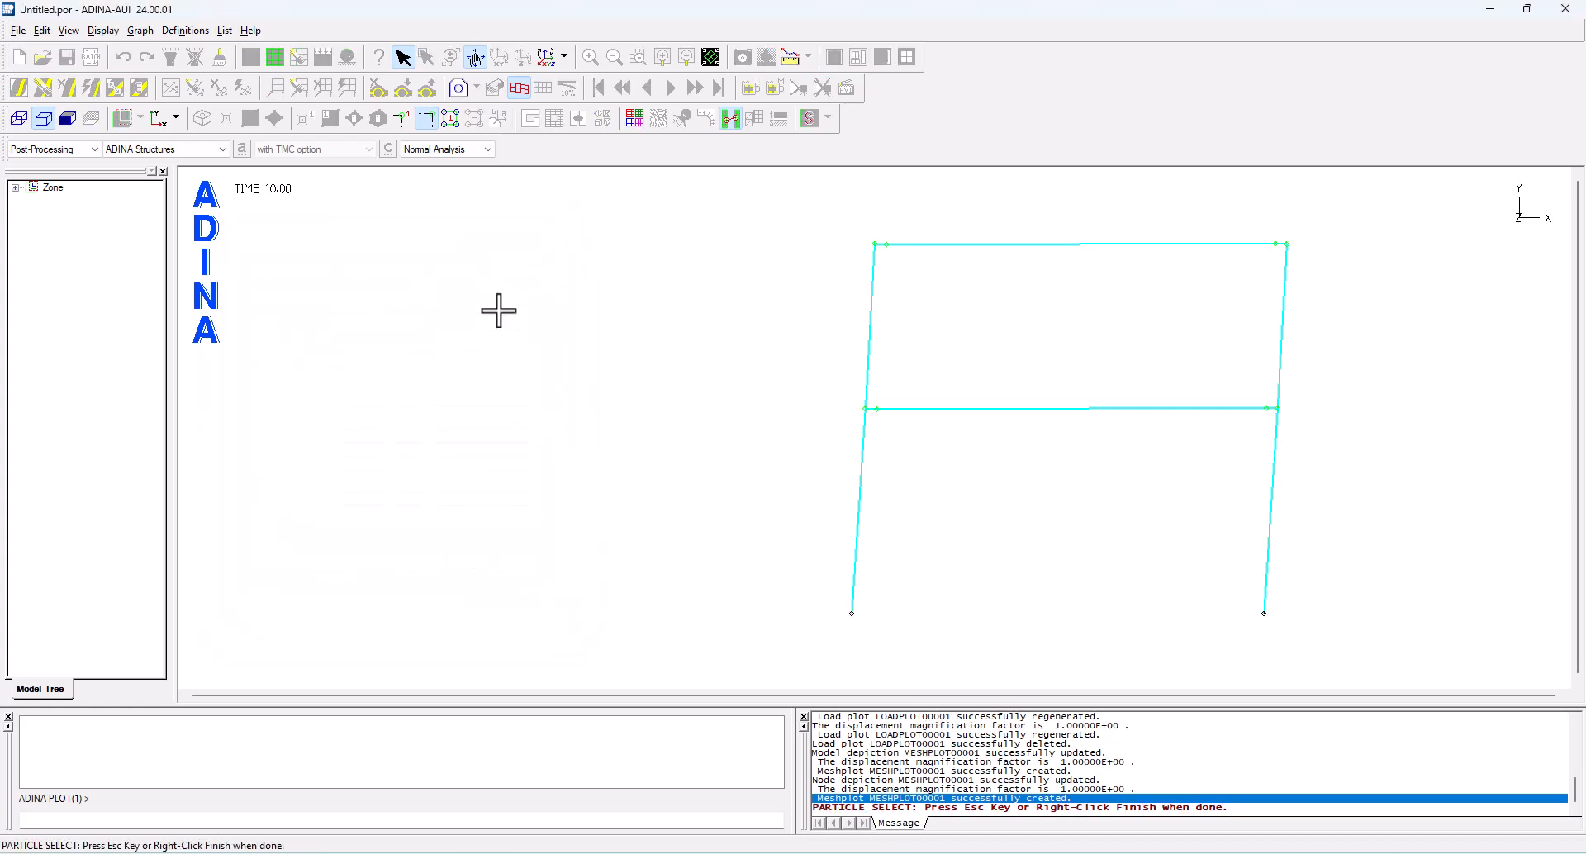
right_click(481, 288)
left_click(510, 301)
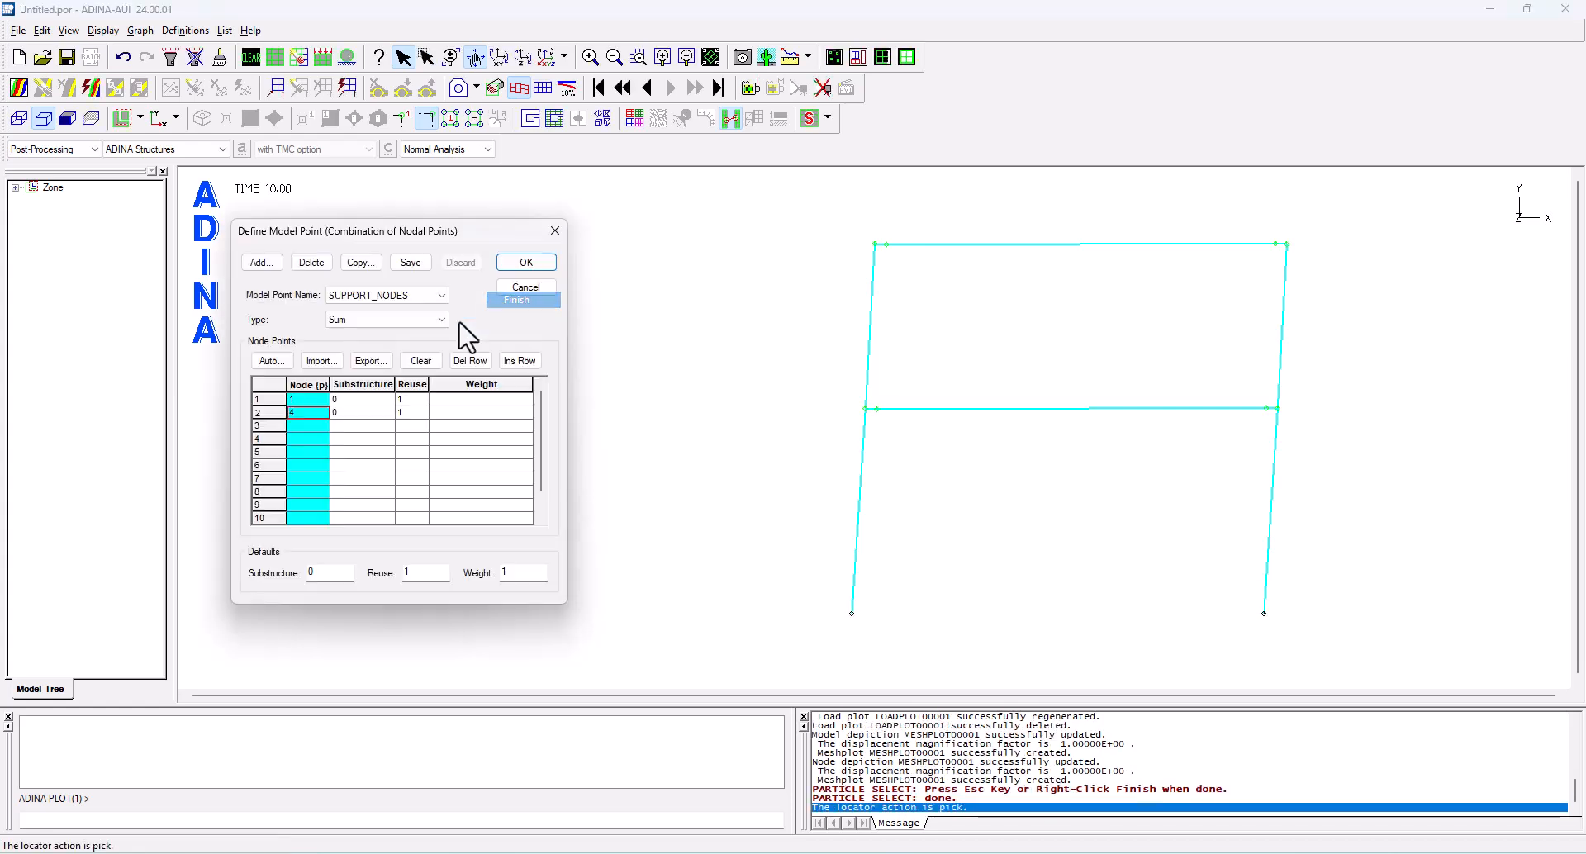
left_click(460, 399)
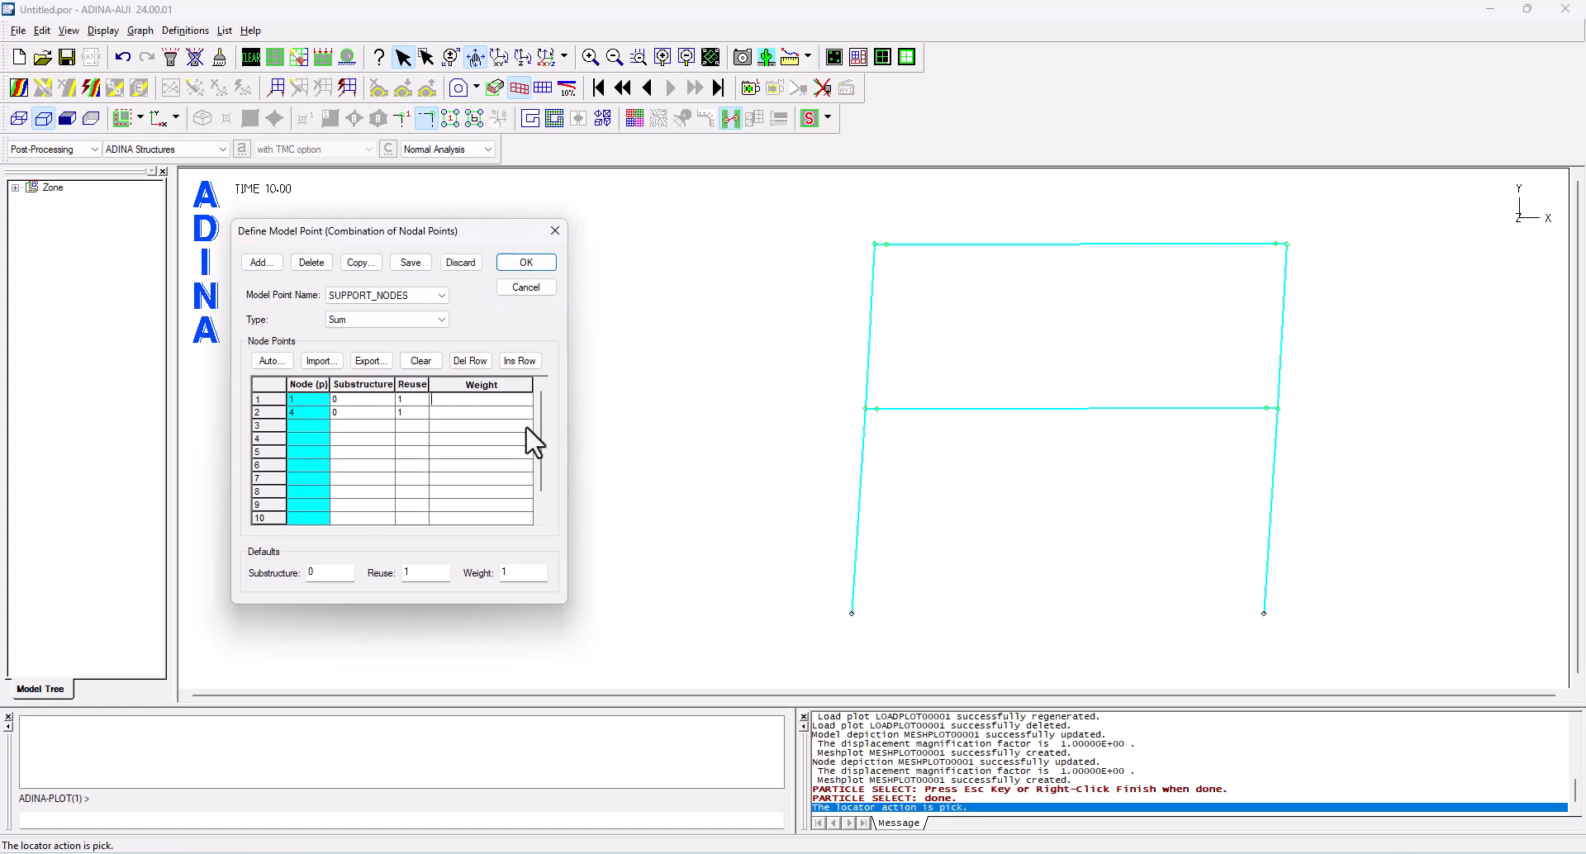
type("-1")
left_click(529, 262)
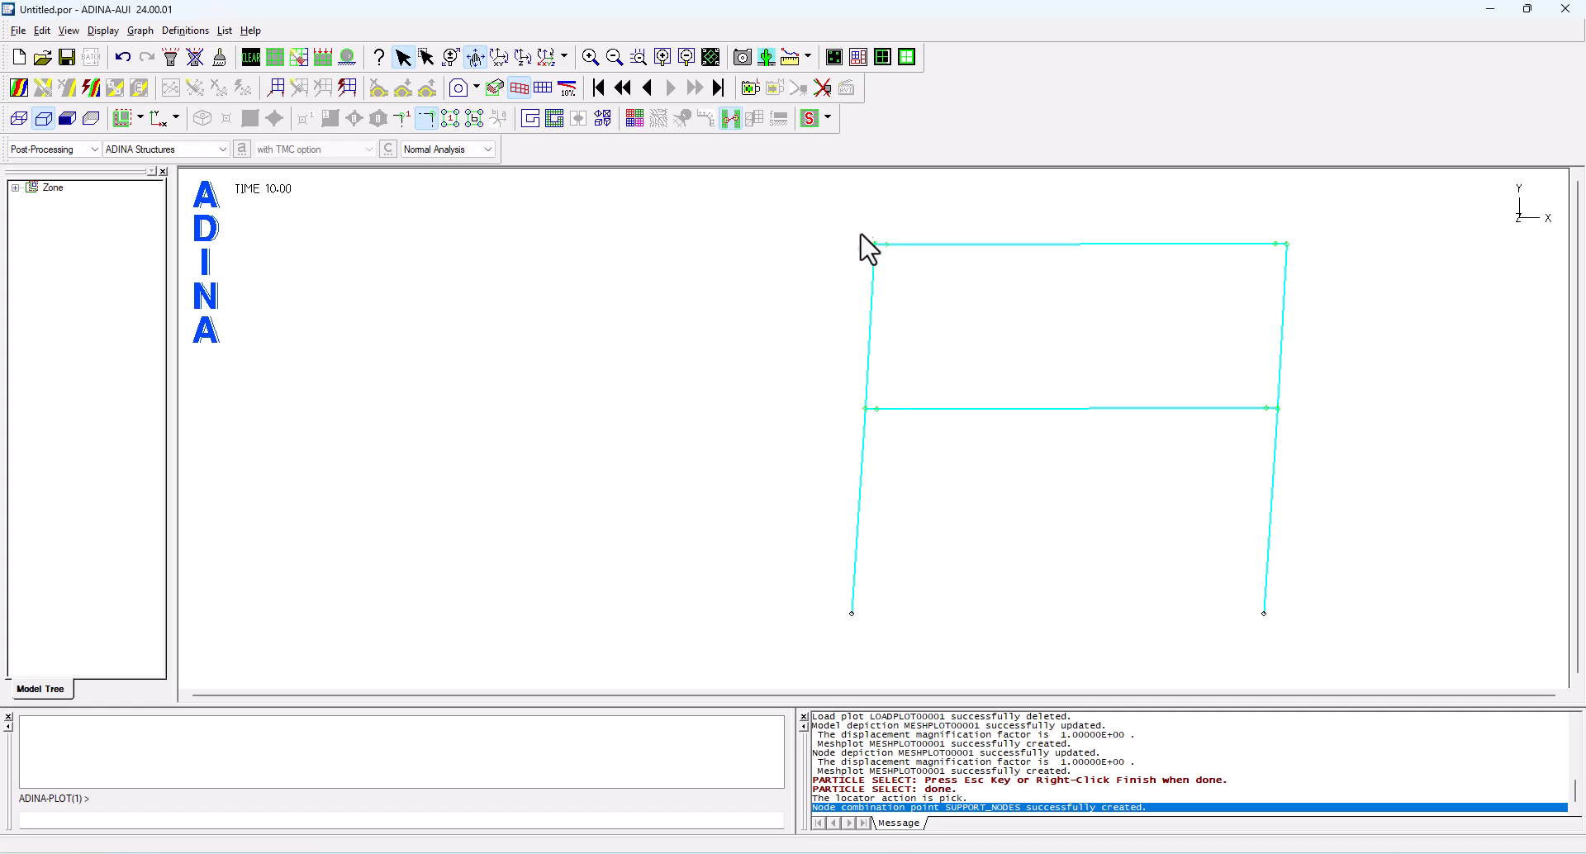
Define a node model point named TOP_CORNER at the frame's upper-left corner node
left_click(186, 31)
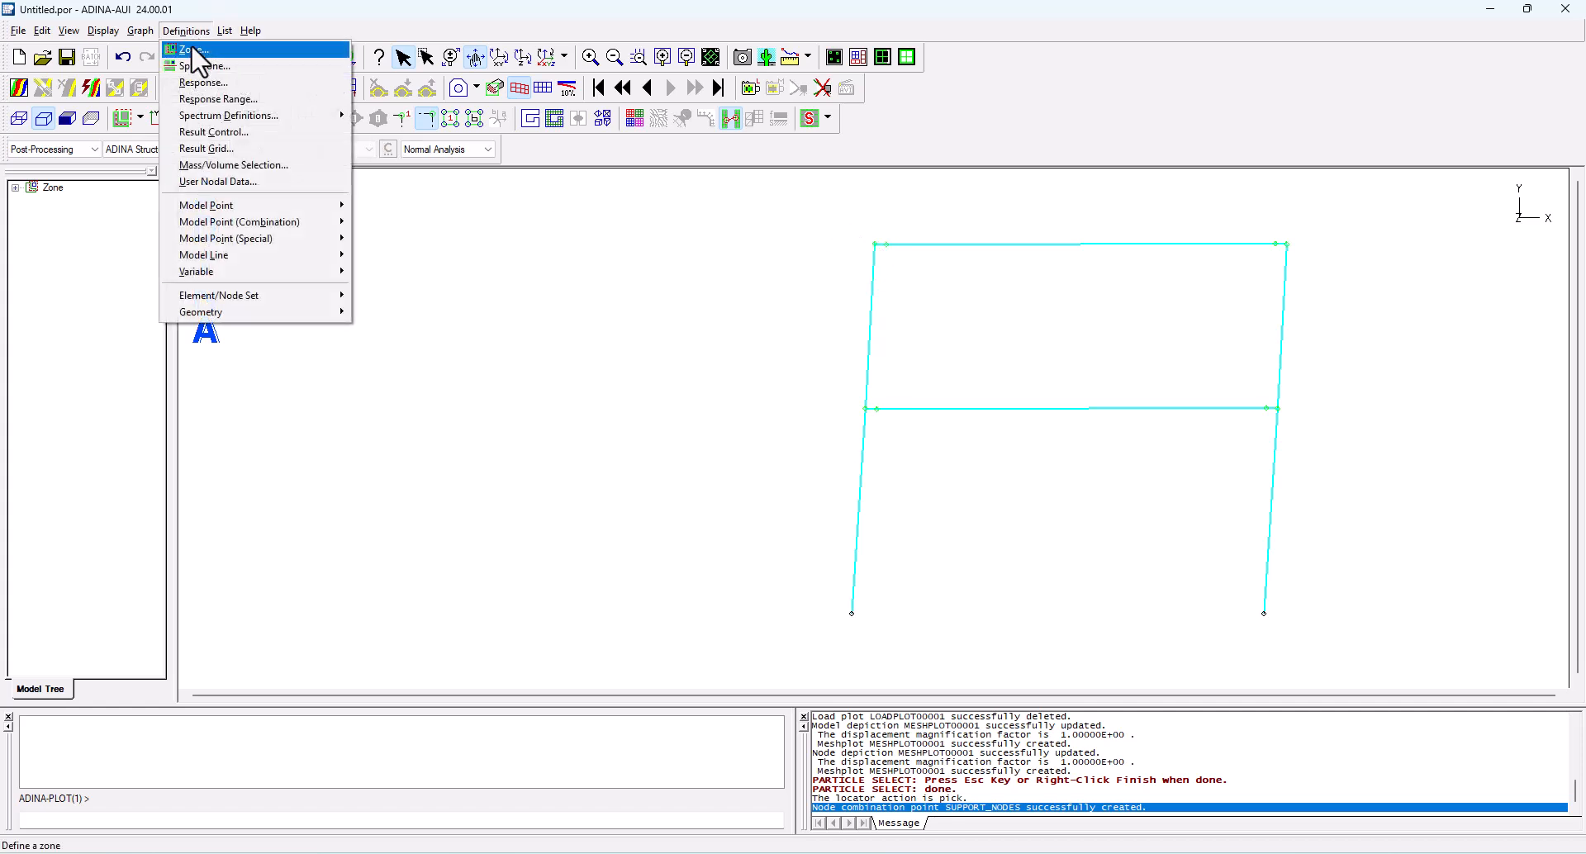
mouse_move(267, 205)
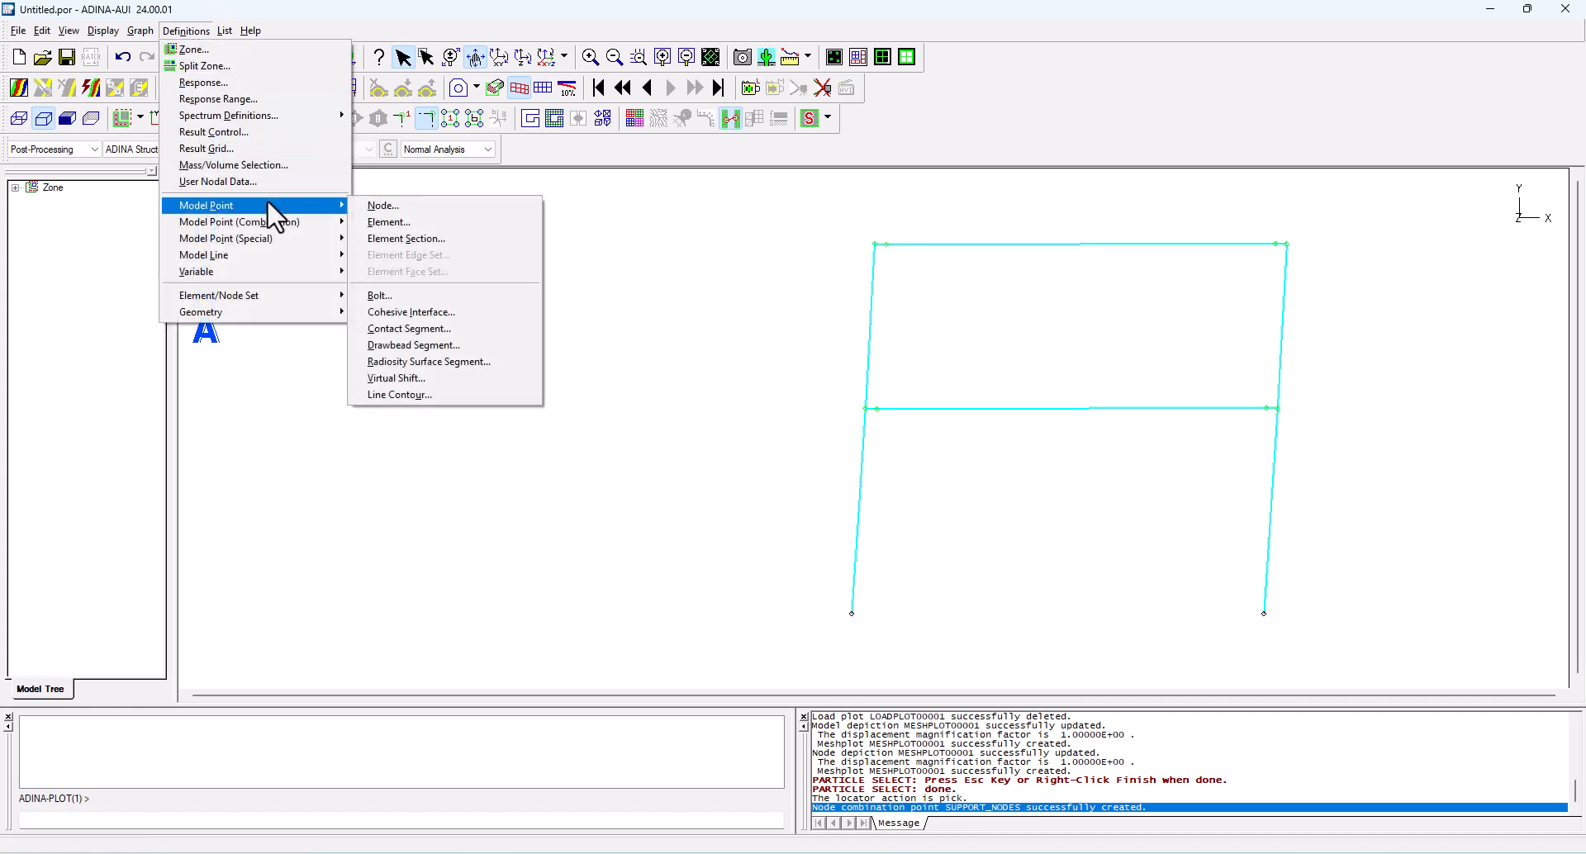
left_click(372, 206)
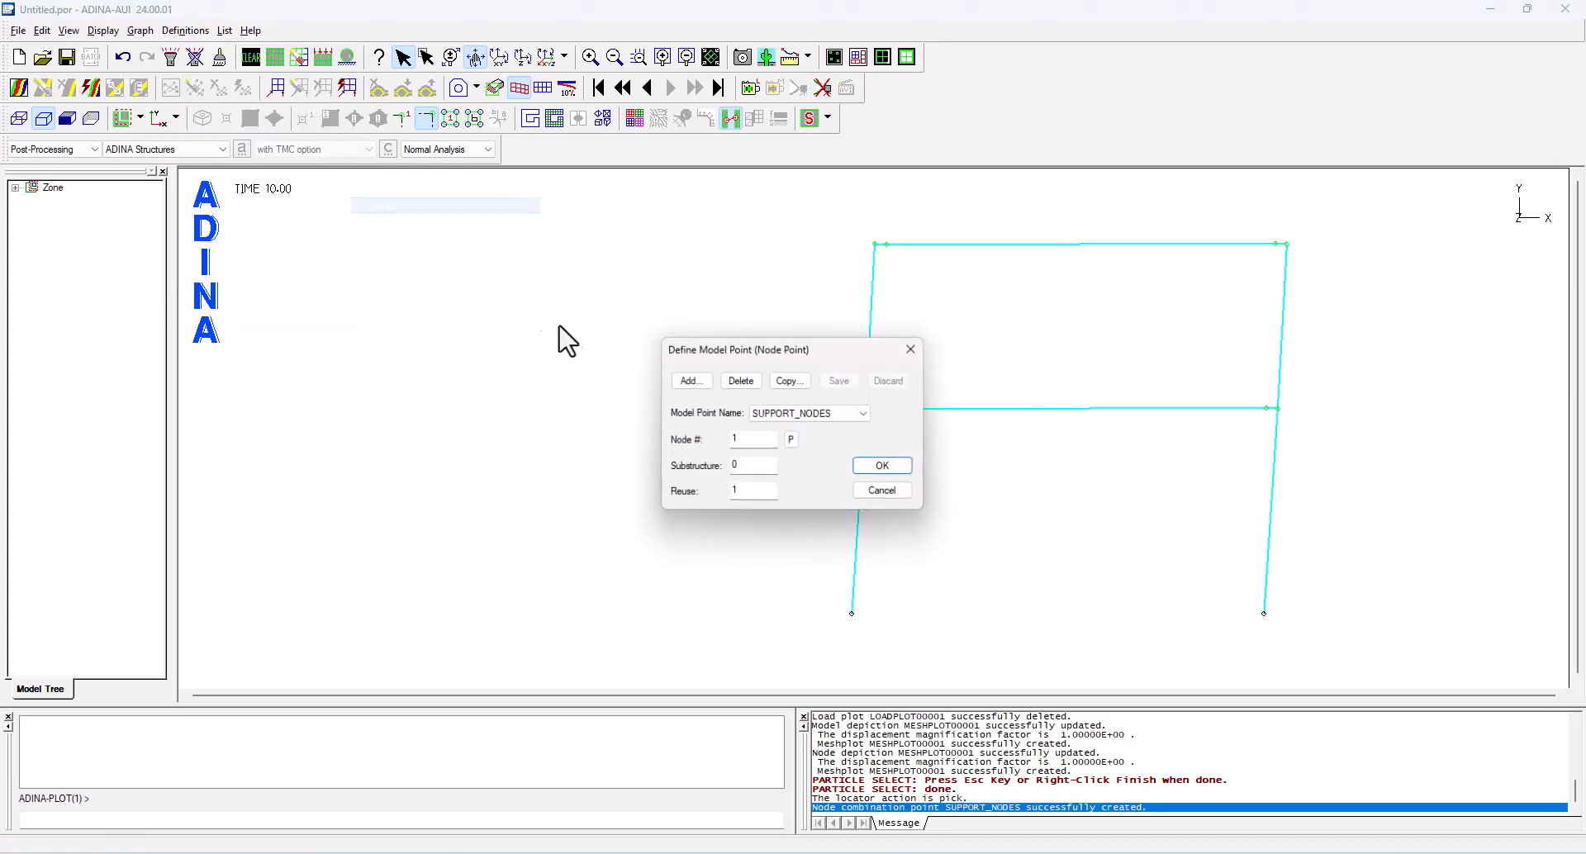
left_click(693, 382)
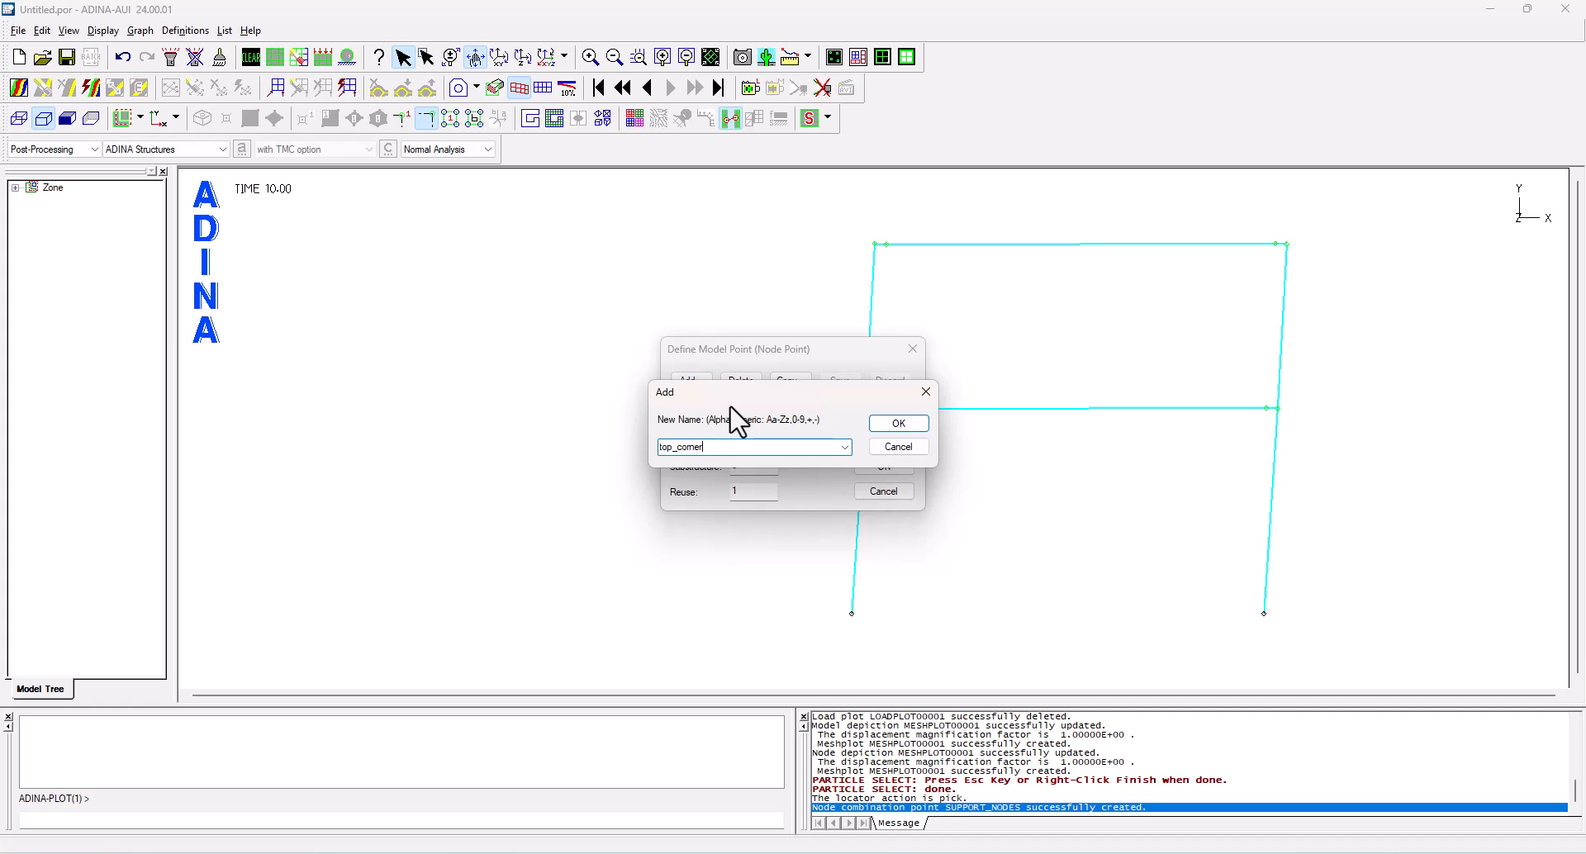
left_click(897, 425)
left_click(790, 440)
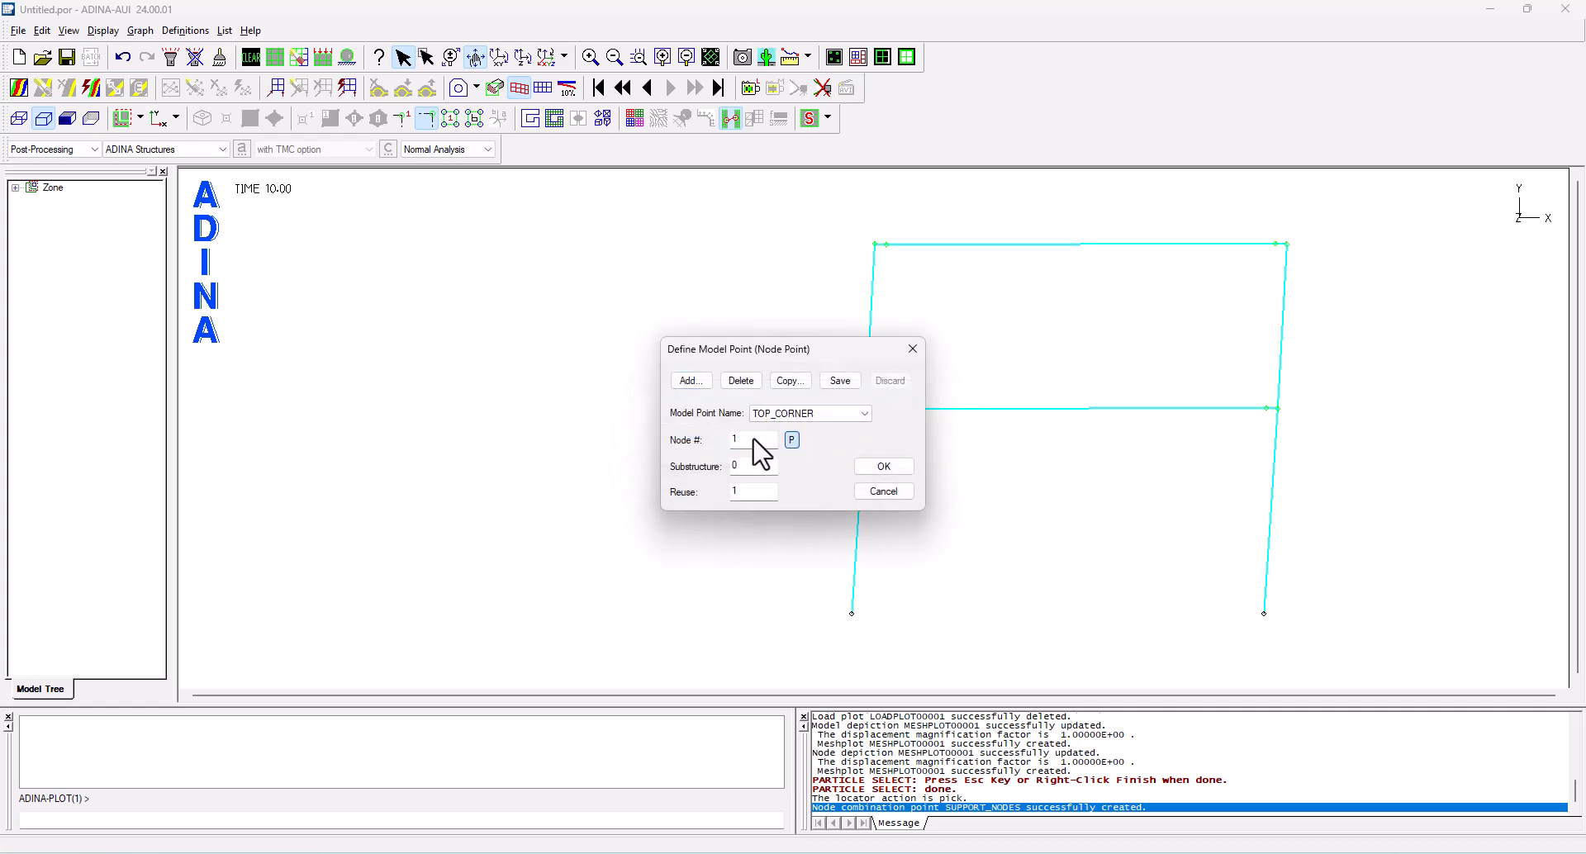
left_click(874, 245)
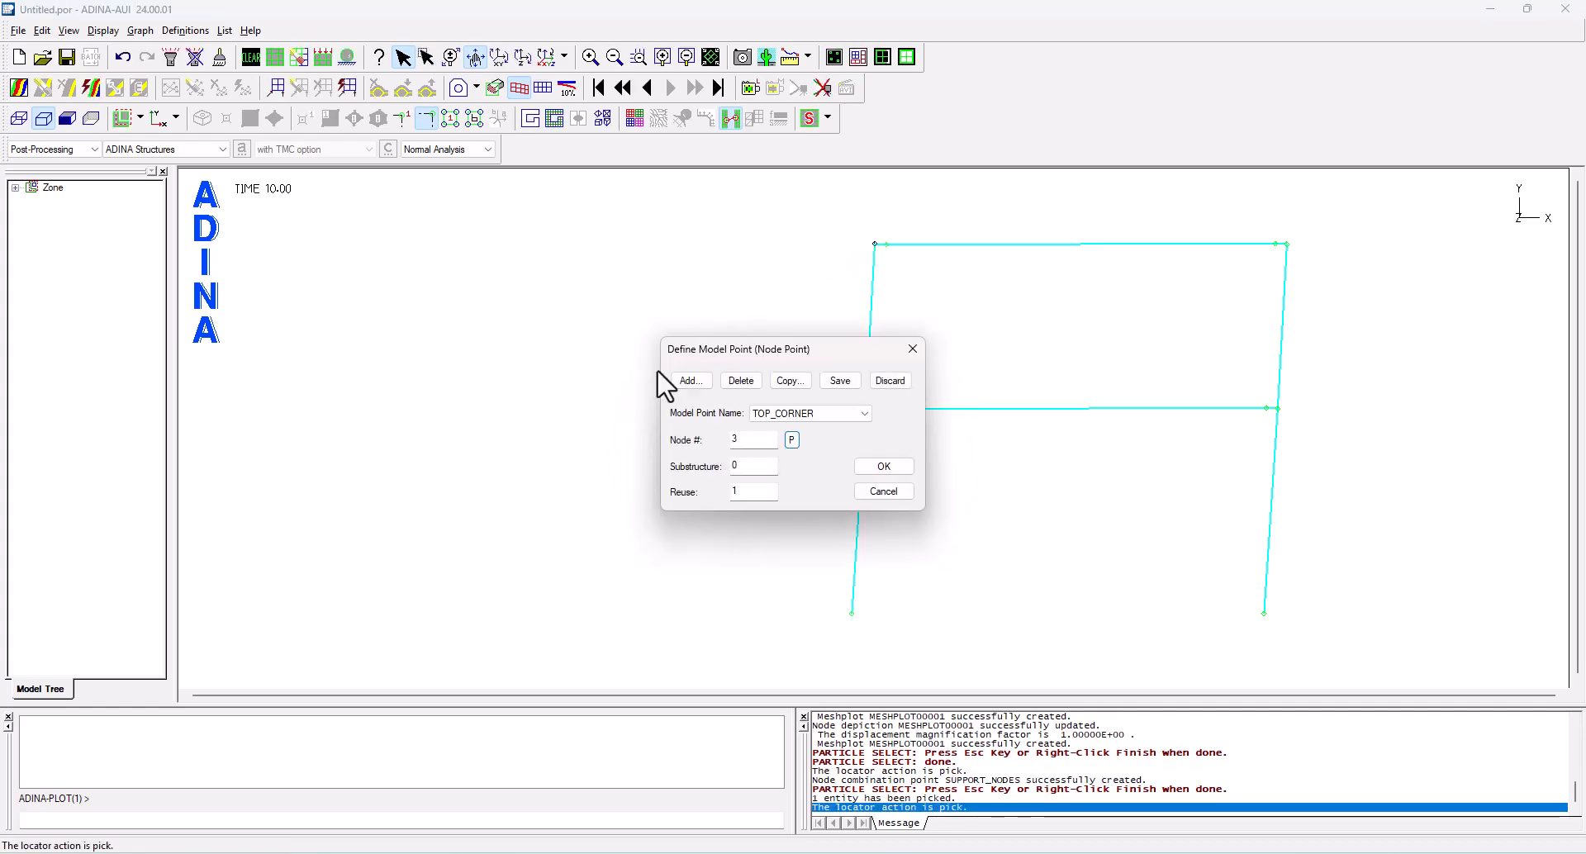
left_click(875, 465)
left_click_drag(938, 422, 988, 425)
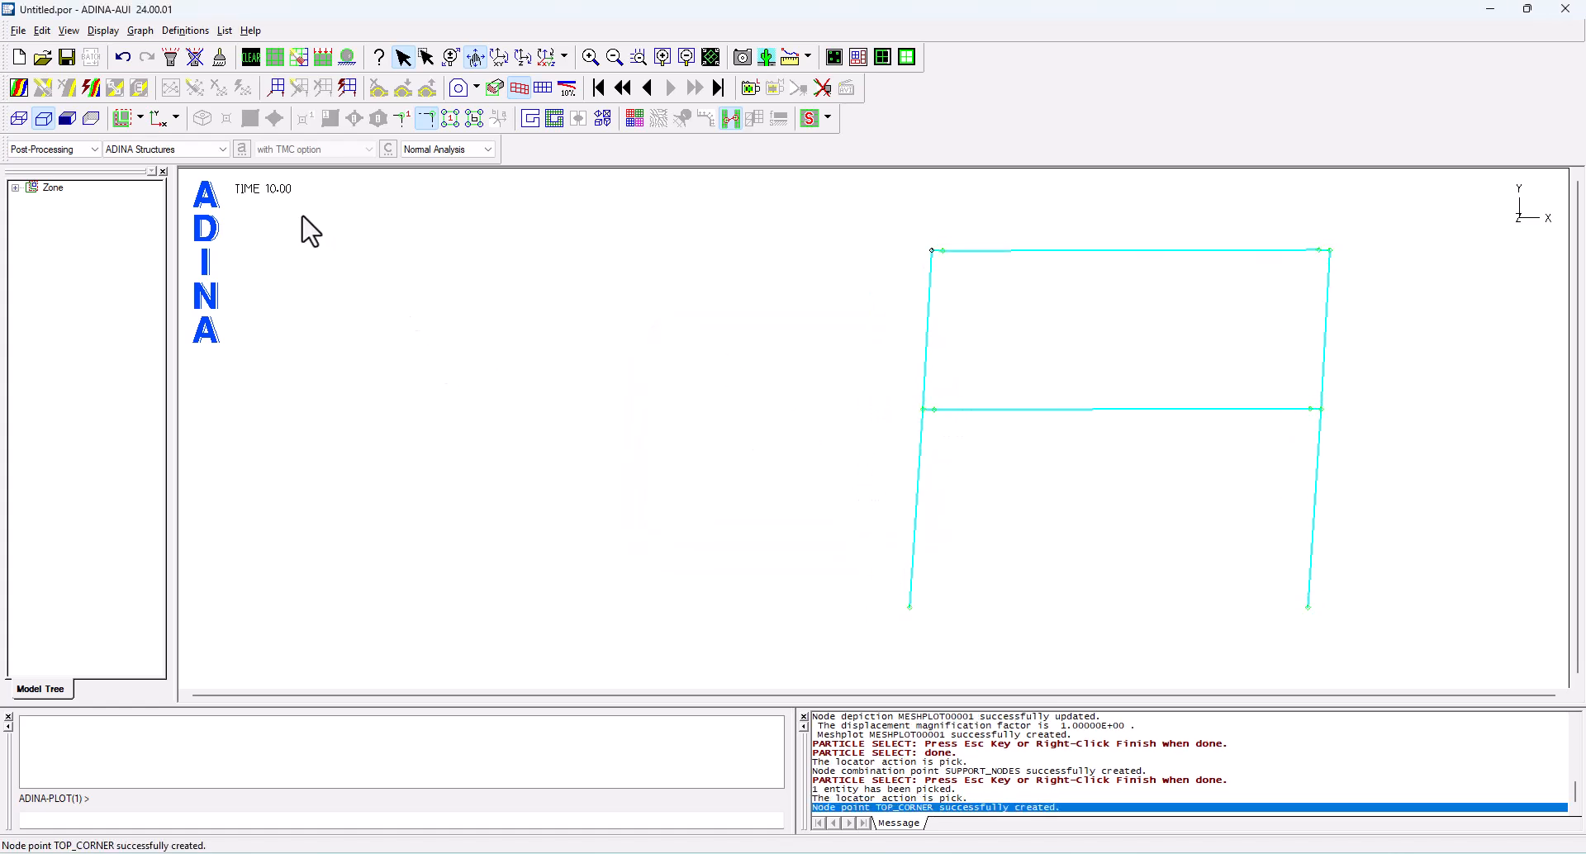
Start a model-point response curve with X-DISPLACEMENT of TOP_CORNER as the X coordinate
key("alt+g")
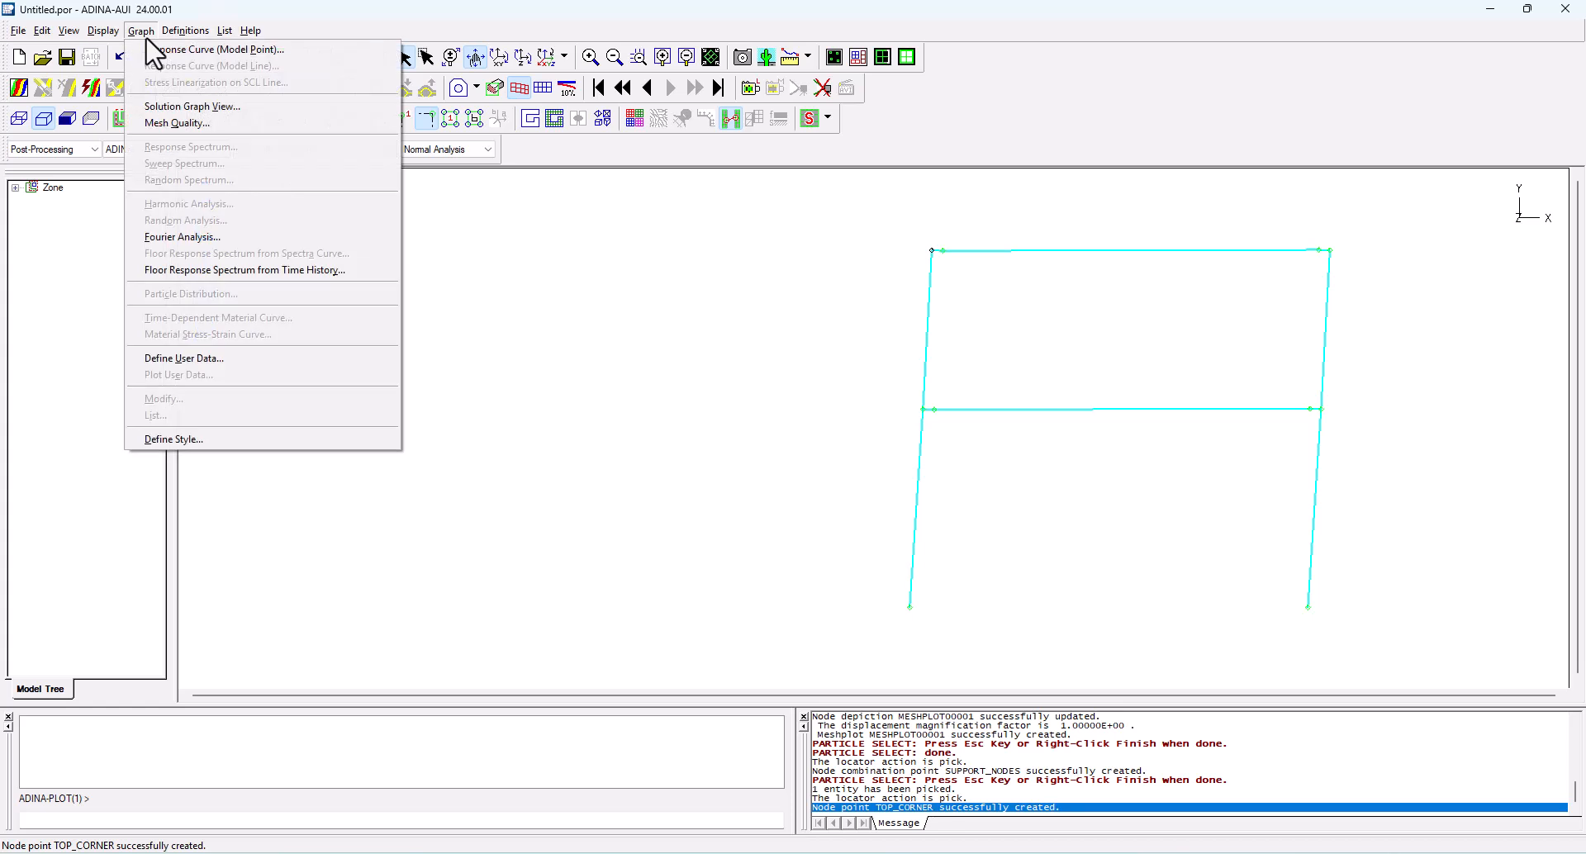
left_click(152, 51)
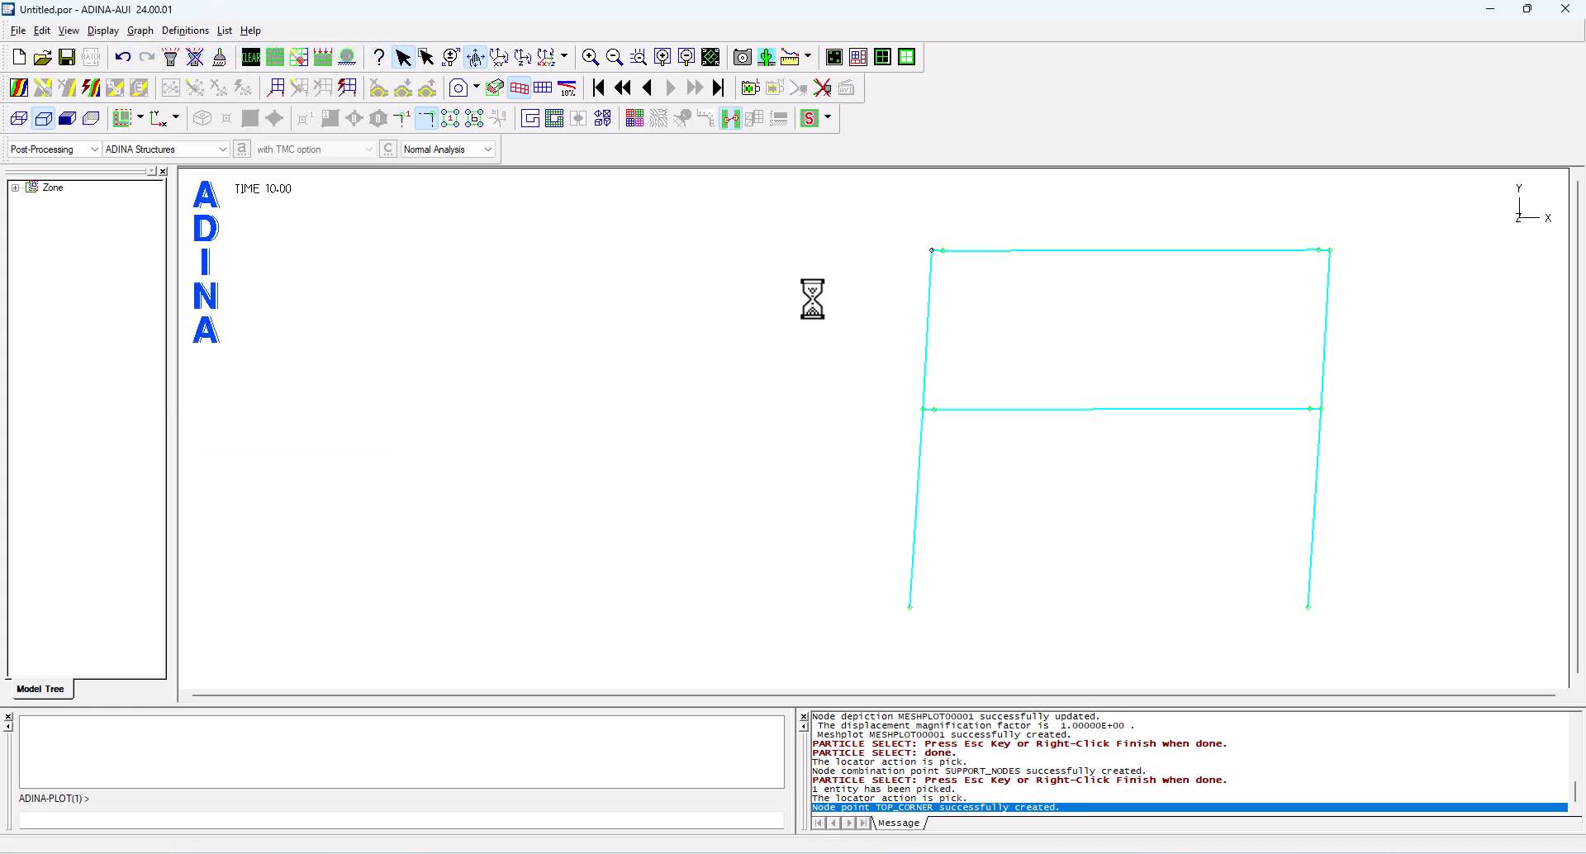
left_click(659, 316)
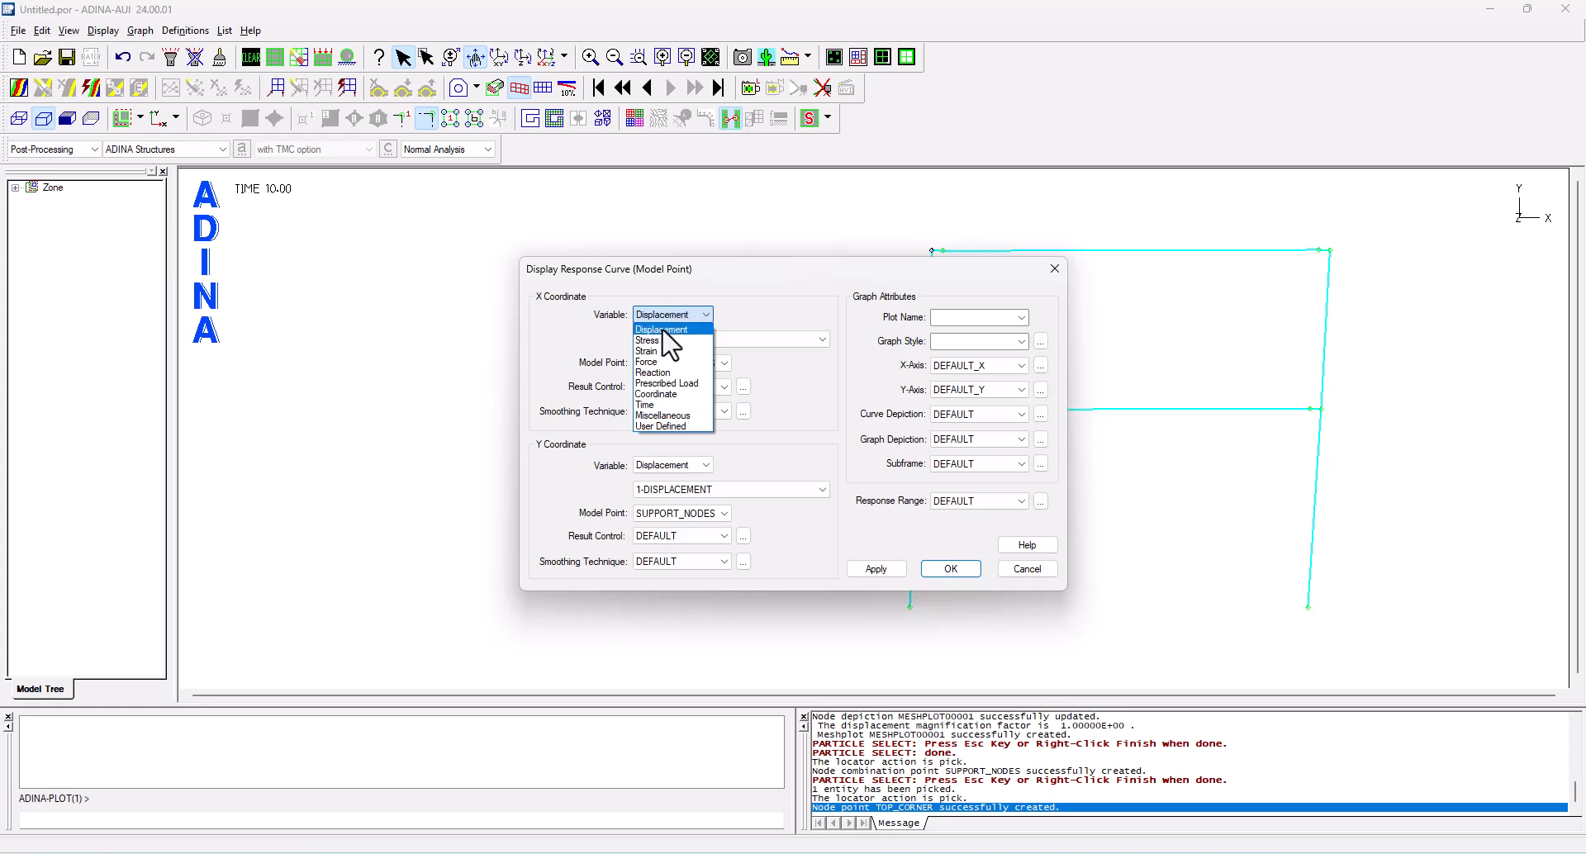
left_click(663, 331)
left_click(703, 364)
left_click(688, 388)
left_click(696, 339)
left_click(682, 541)
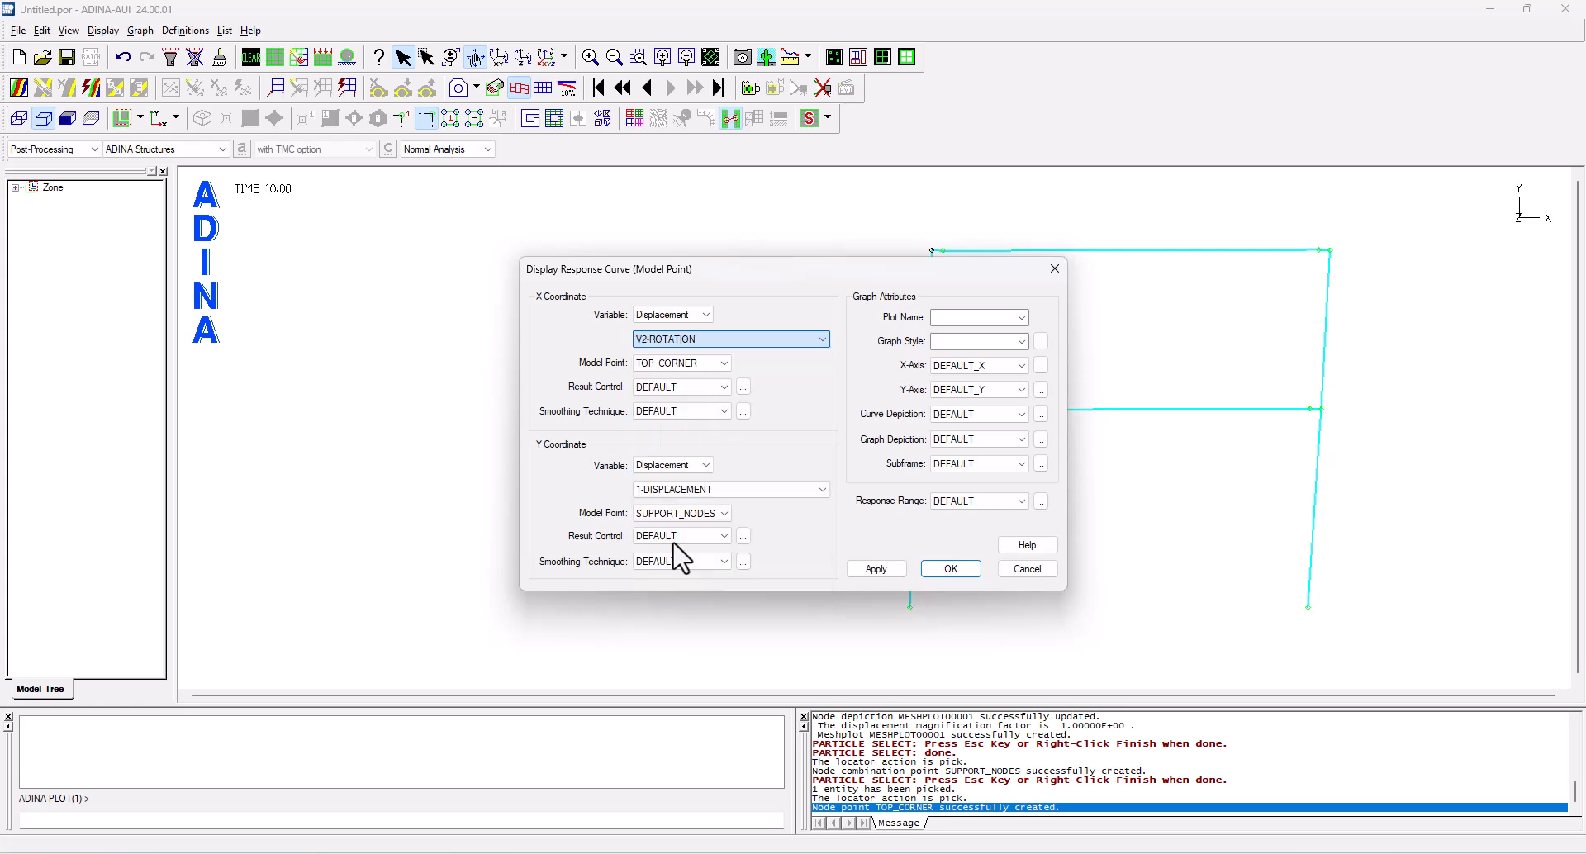
left_click(662, 340)
left_click(670, 544)
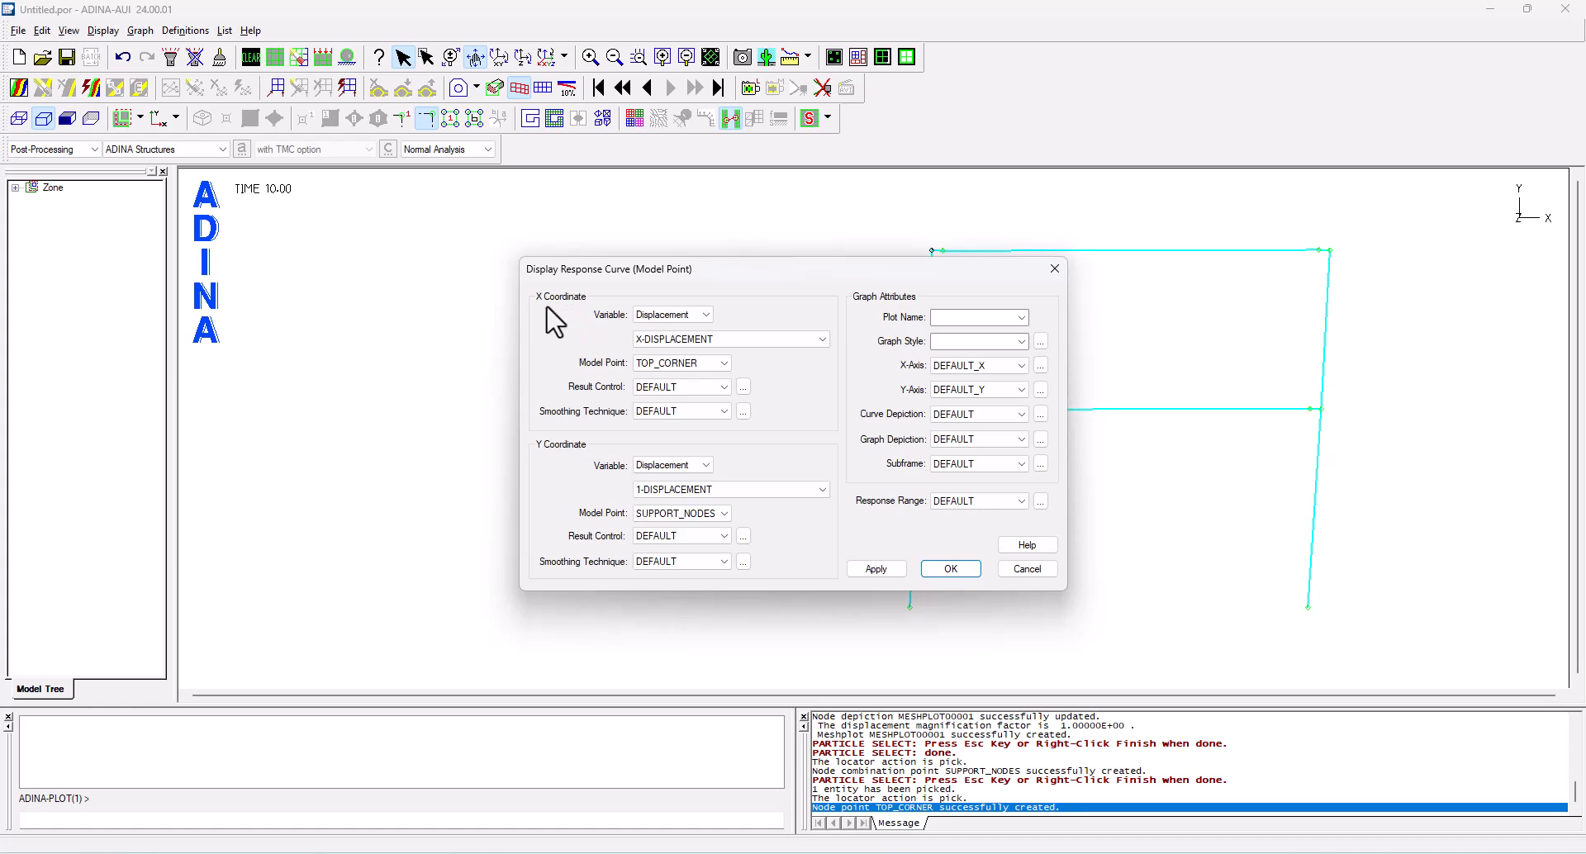
Set the Y coordinate to the reaction X-REACTION at SUPPORT_NODES and plot the response curve
left_click(673, 465)
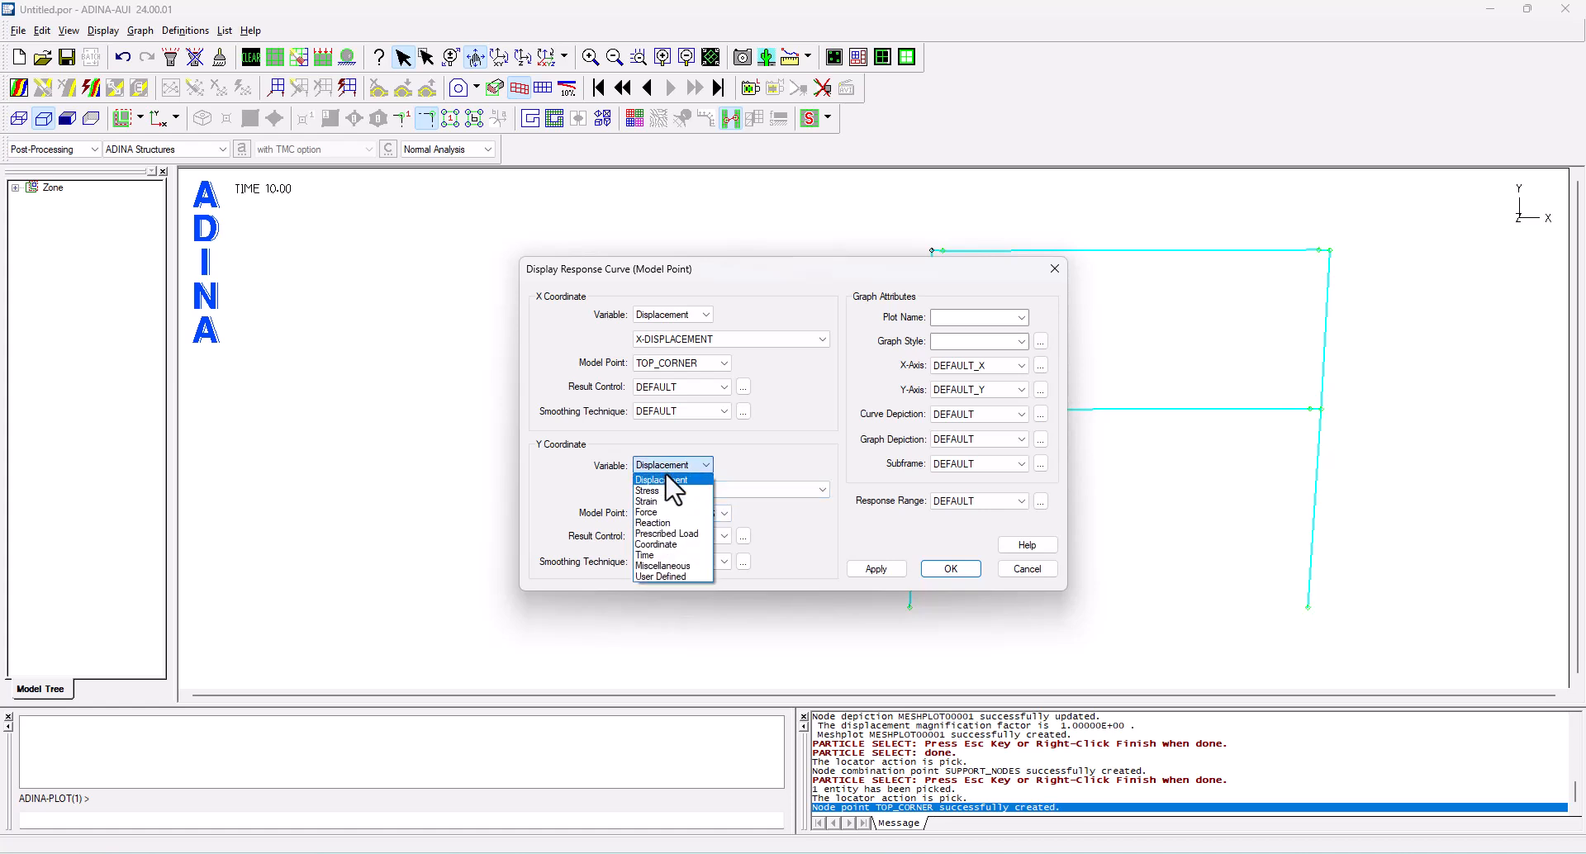
left_click(660, 523)
left_click(686, 490)
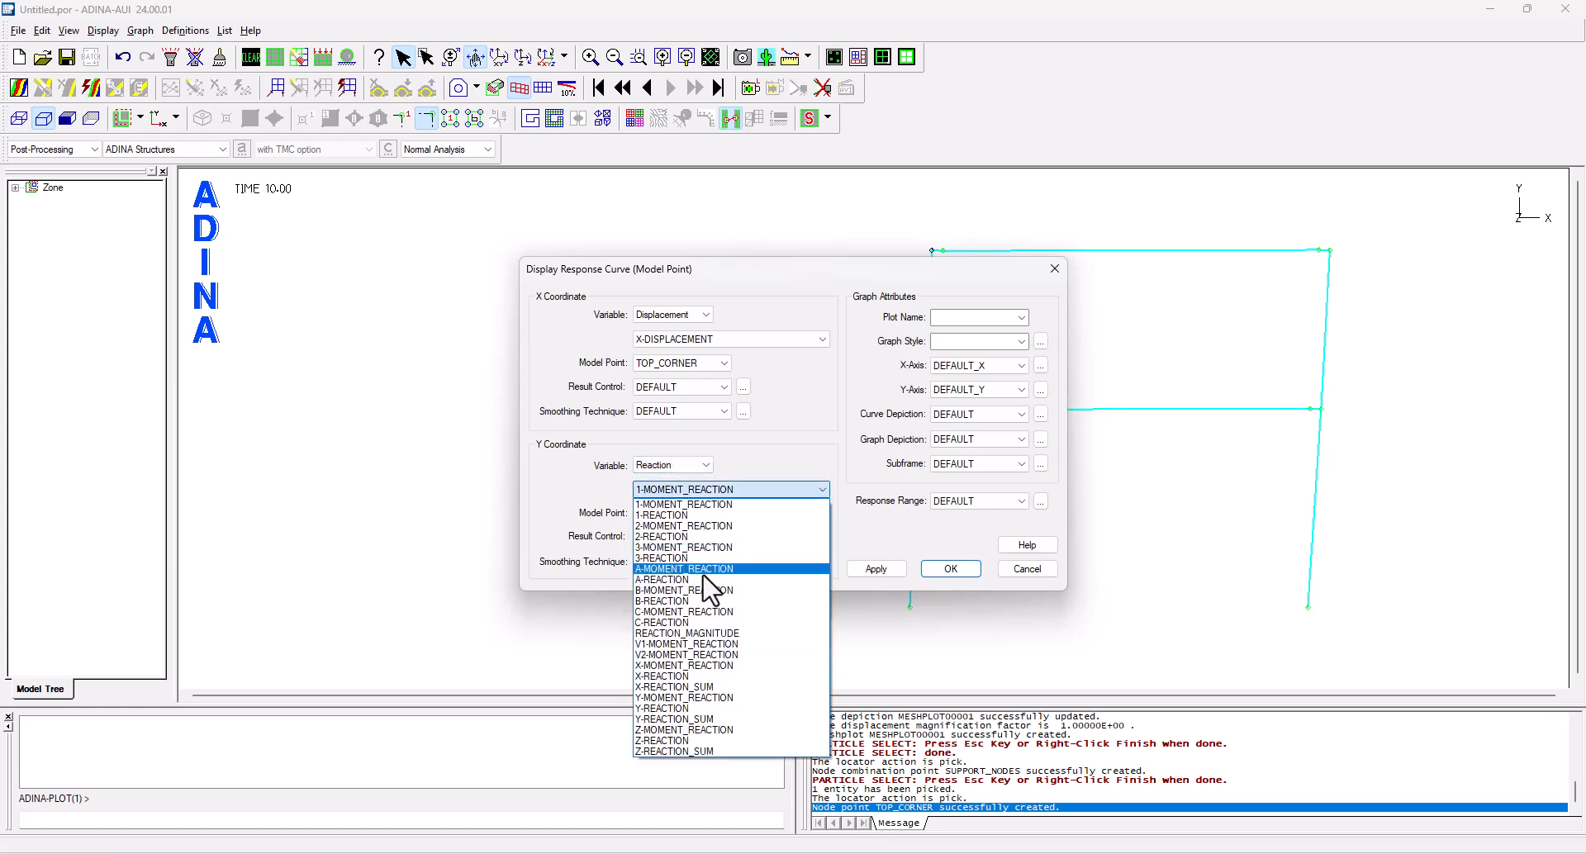
left_click(679, 676)
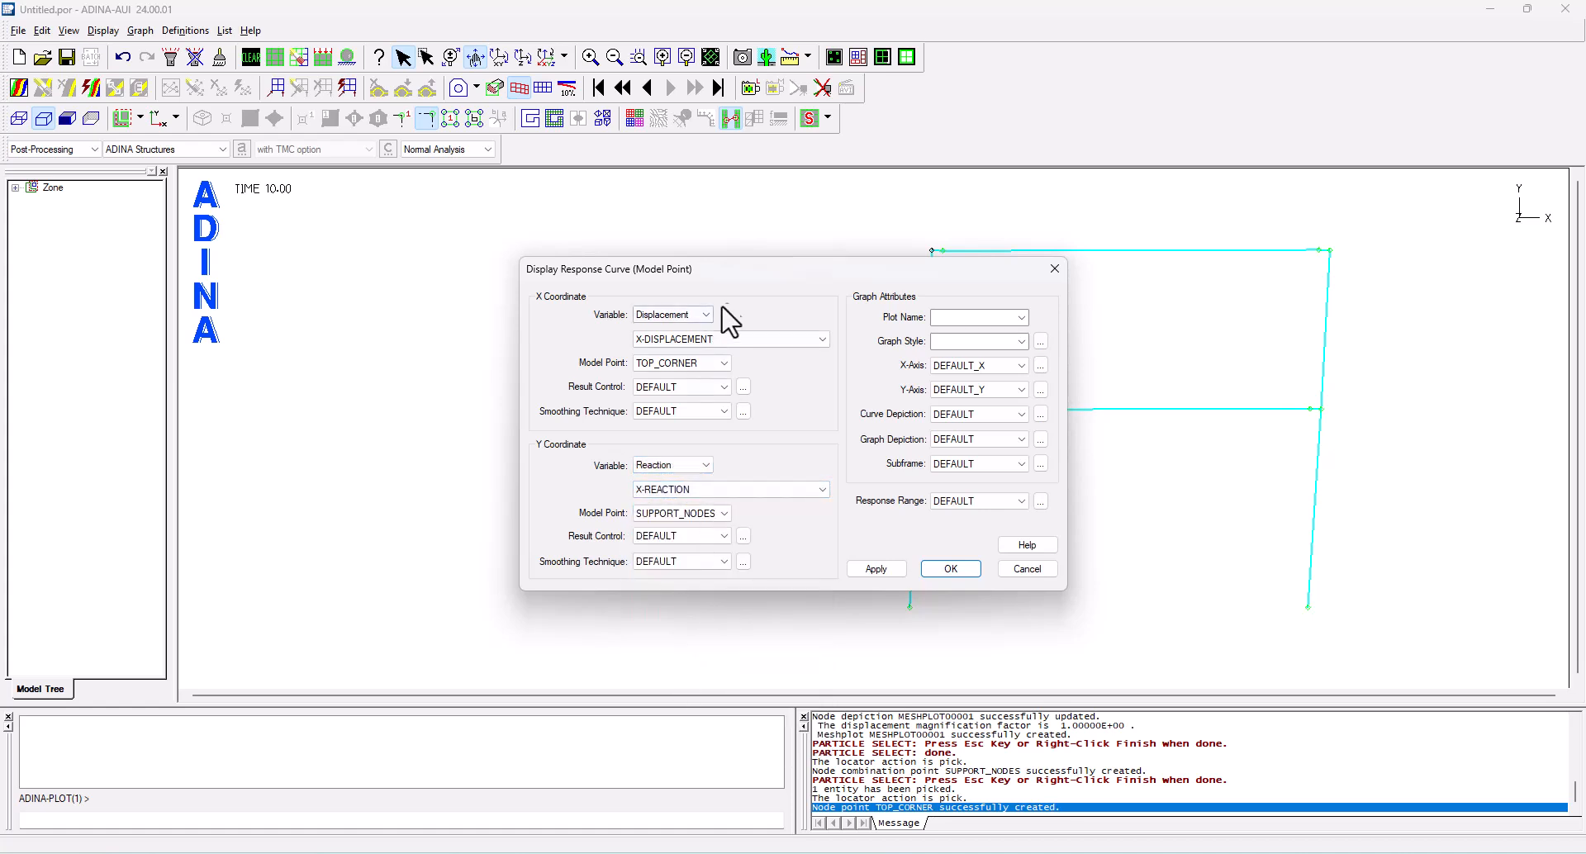
left_click_drag(595, 262, 306, 206)
left_click(446, 433)
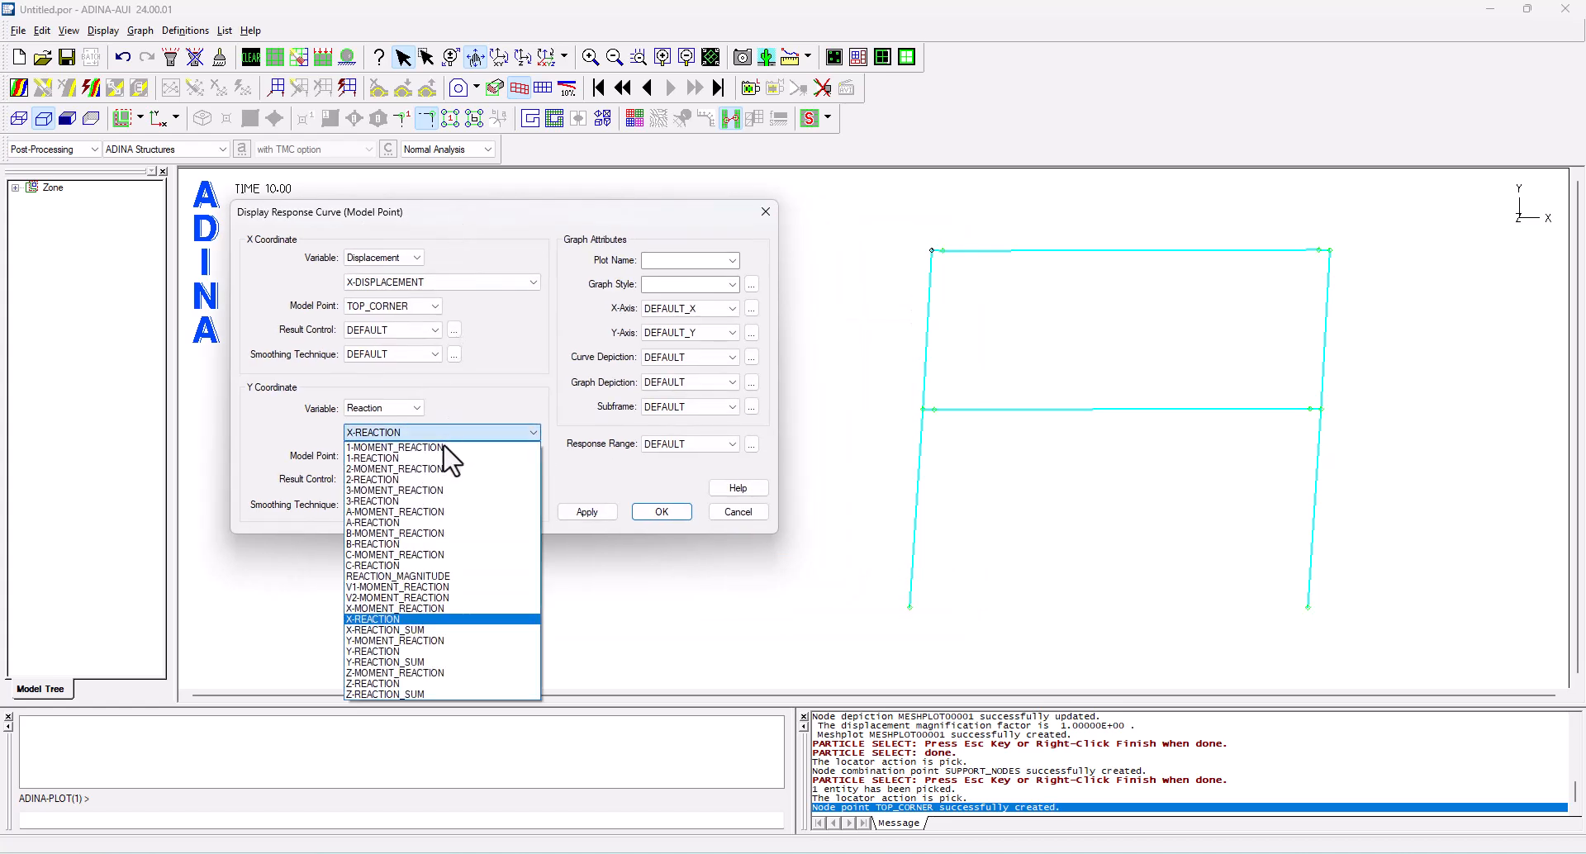
left_click(373, 619)
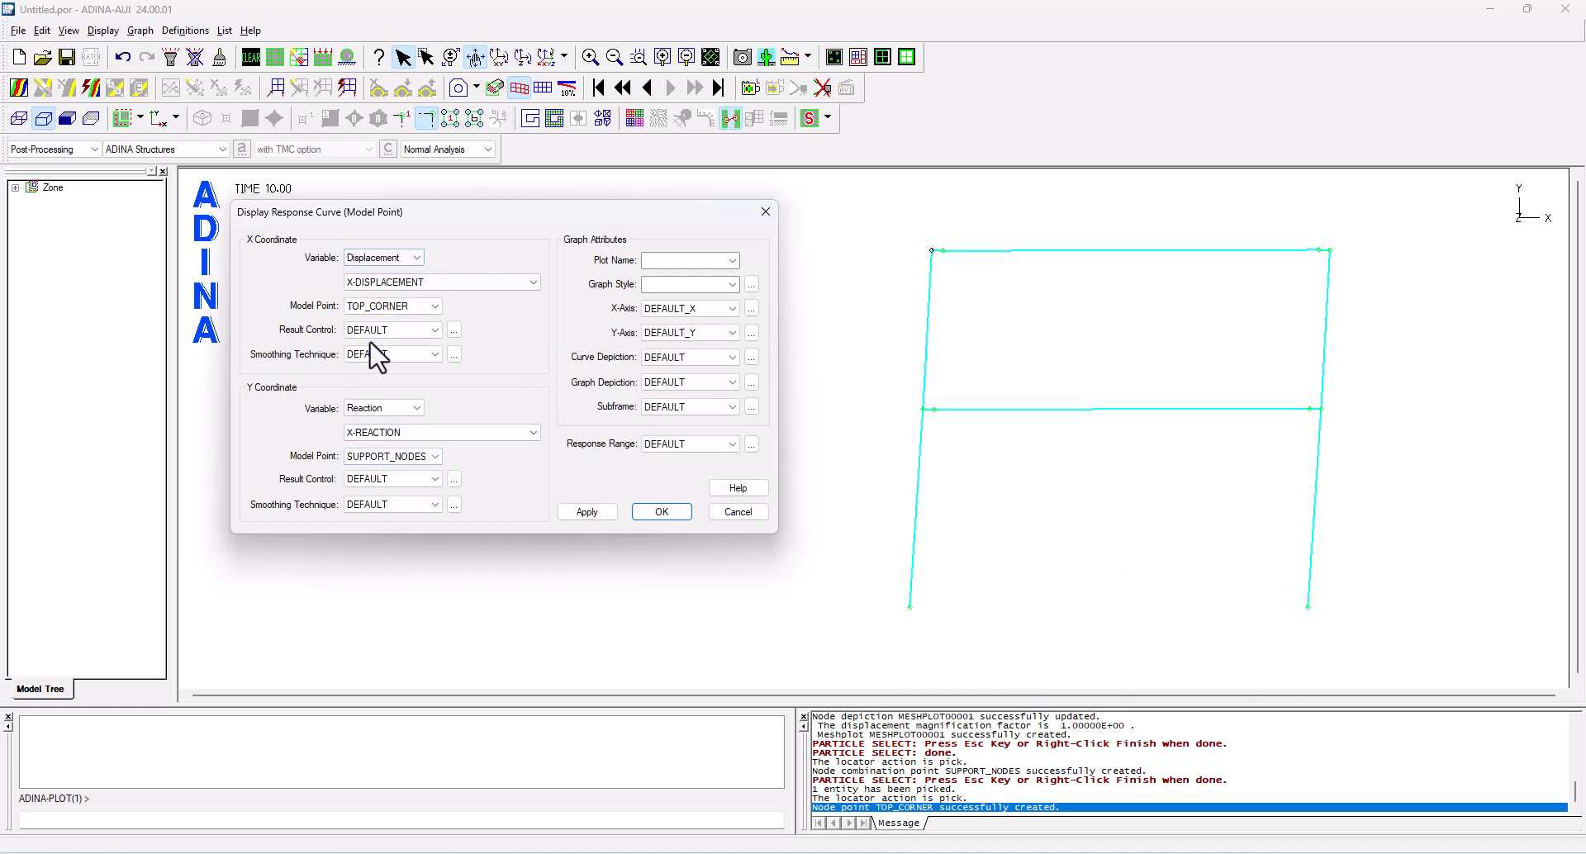
left_click(653, 511)
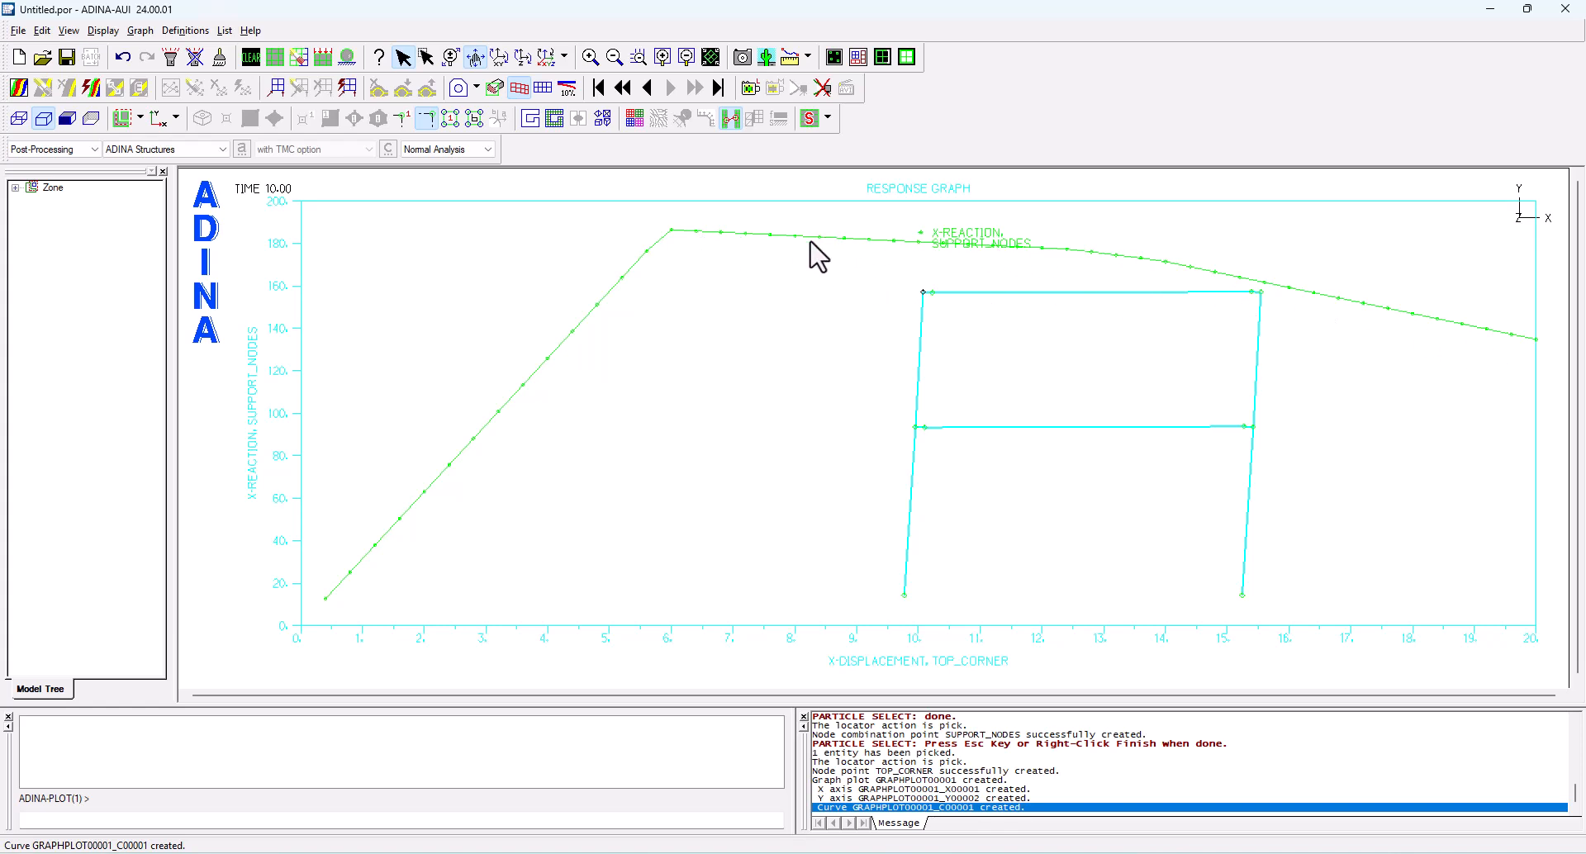
Delete the response graph and reposition the deformed frame plot in the cleared display
left_click(745, 202)
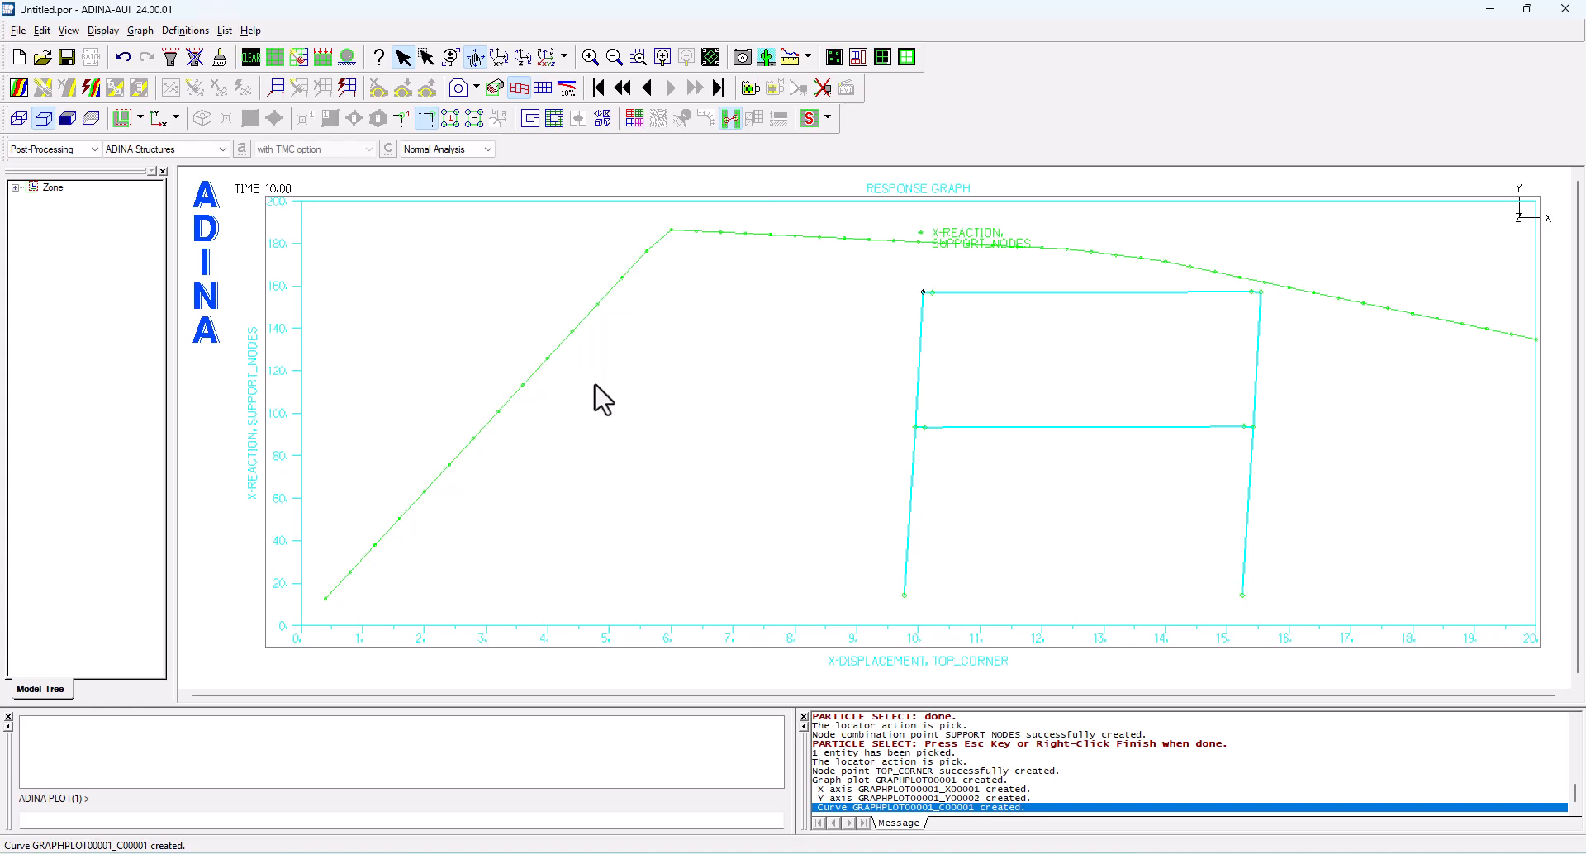
key("Delete")
left_click_drag(1008, 312, 1181, 310)
scroll(822, 354, "down", 2)
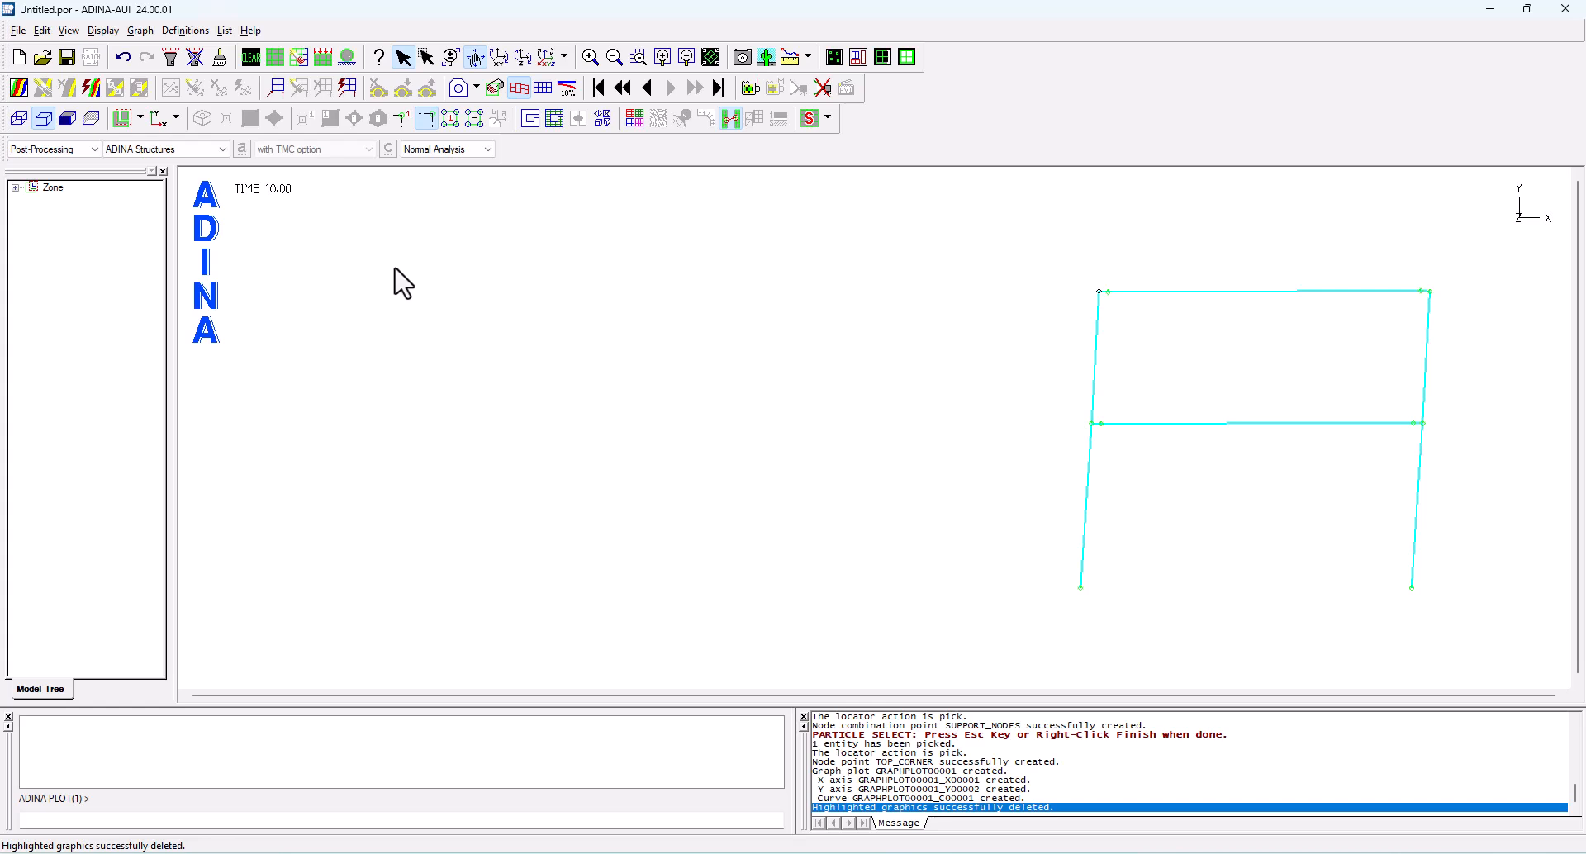
left_click(1114, 296)
left_click_drag(1114, 296, 1202, 229)
left_click(974, 310)
Add an element section model point named MOMENT_CONNECTION
left_click(186, 31)
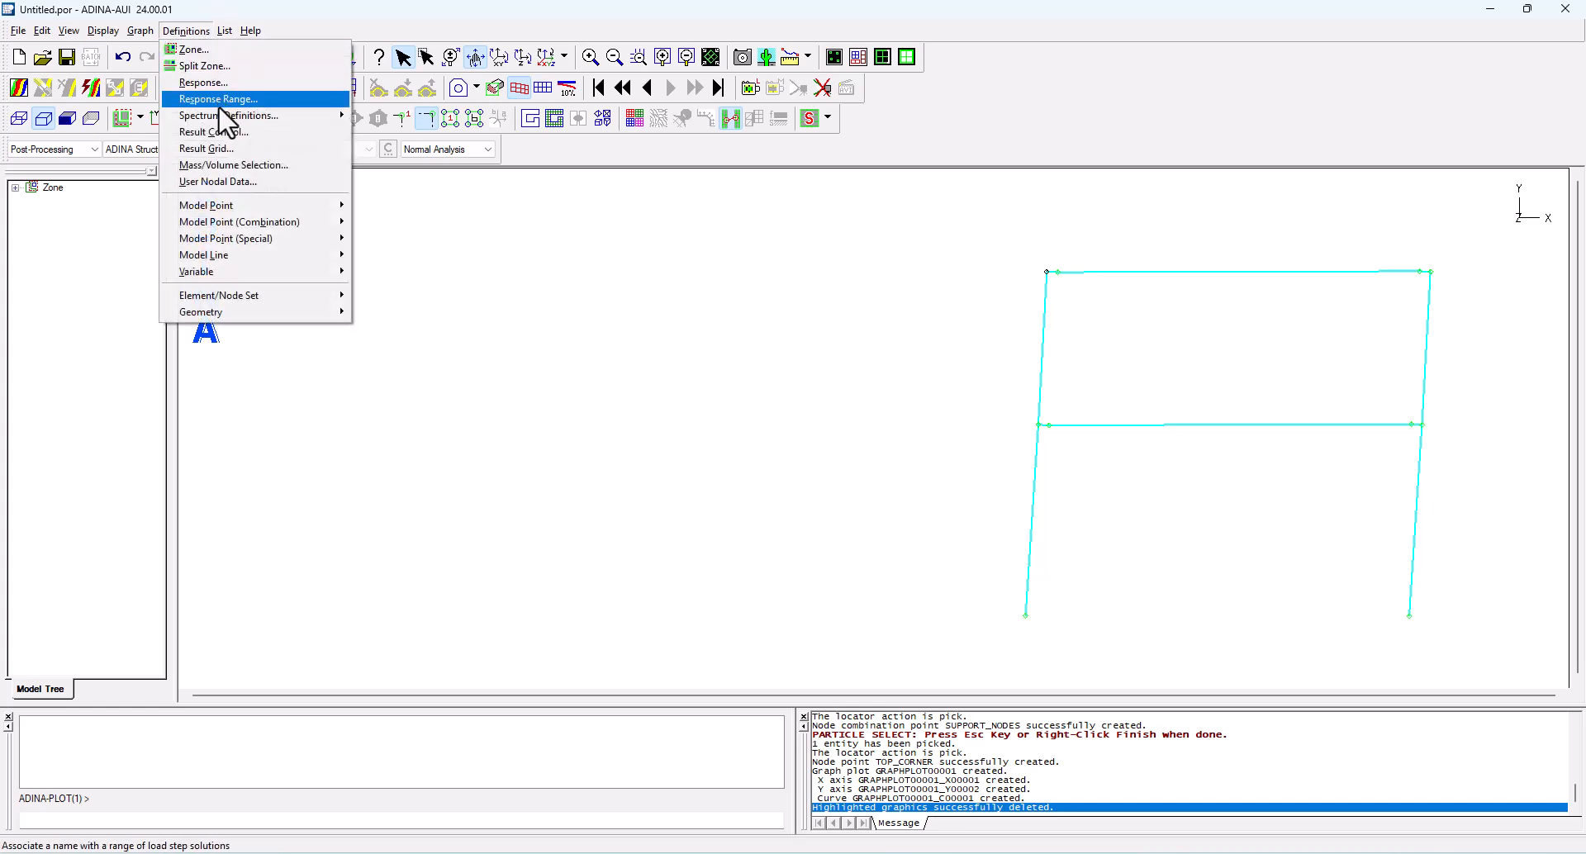
mouse_move(231, 206)
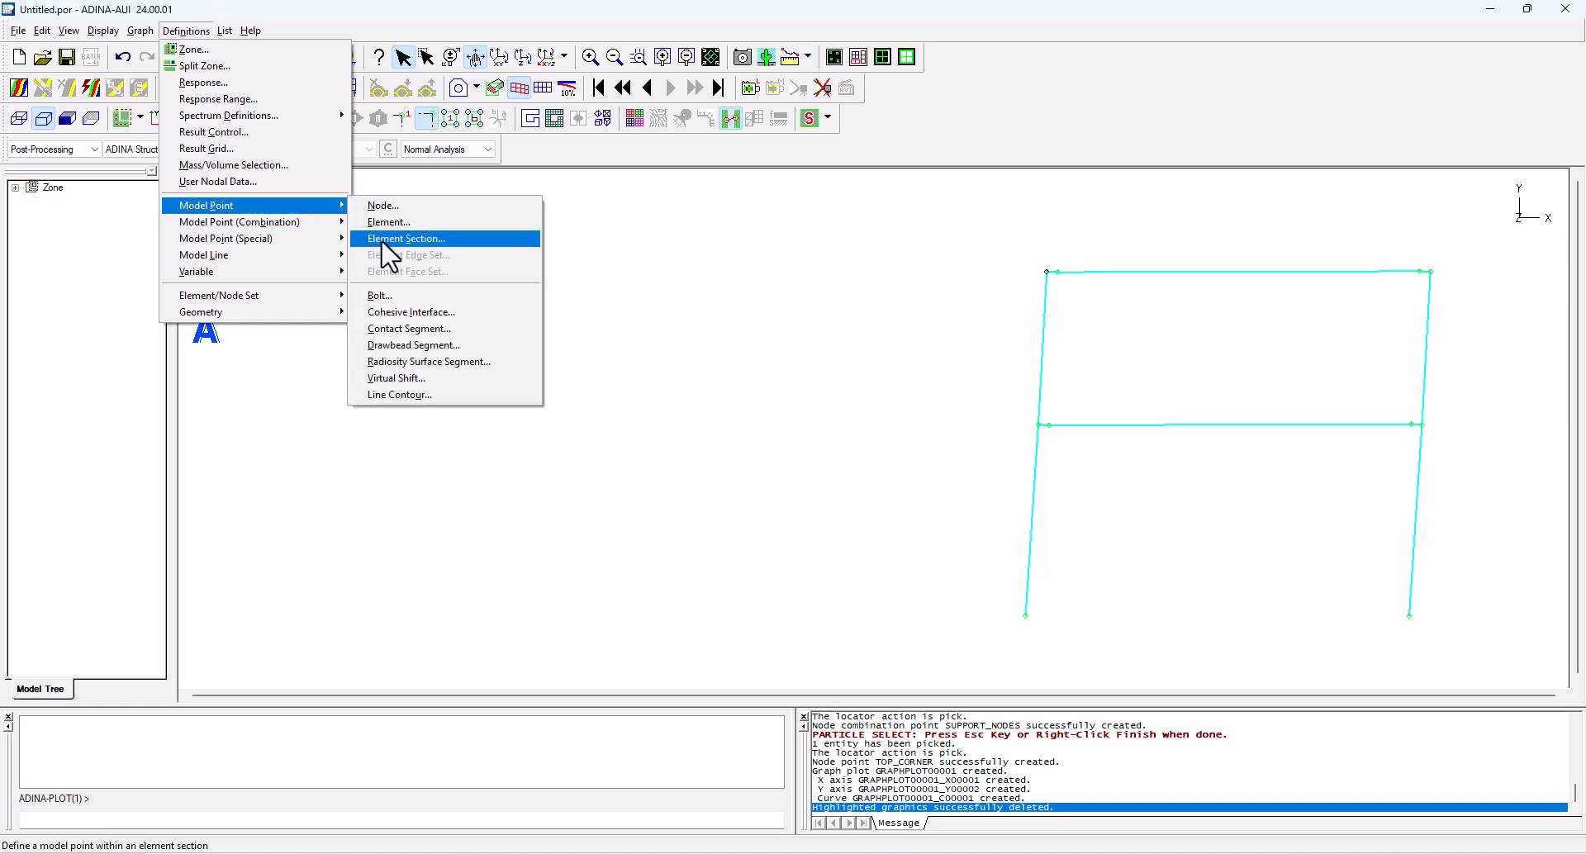
left_click(450, 242)
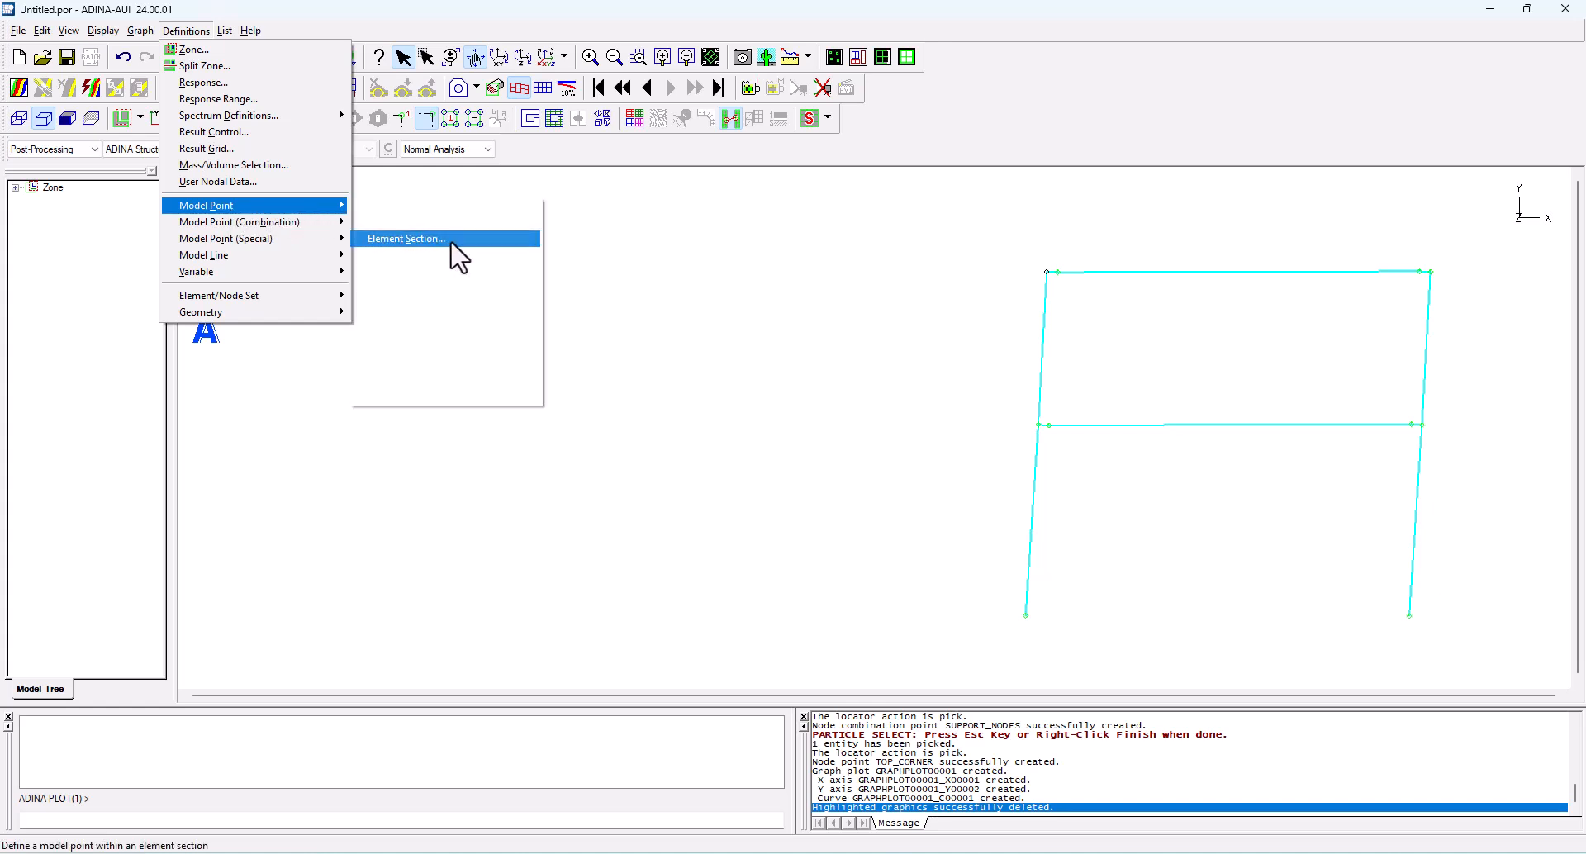
left_click_drag(1065, 278, 1330, 141)
left_click_drag(932, 304, 990, 330)
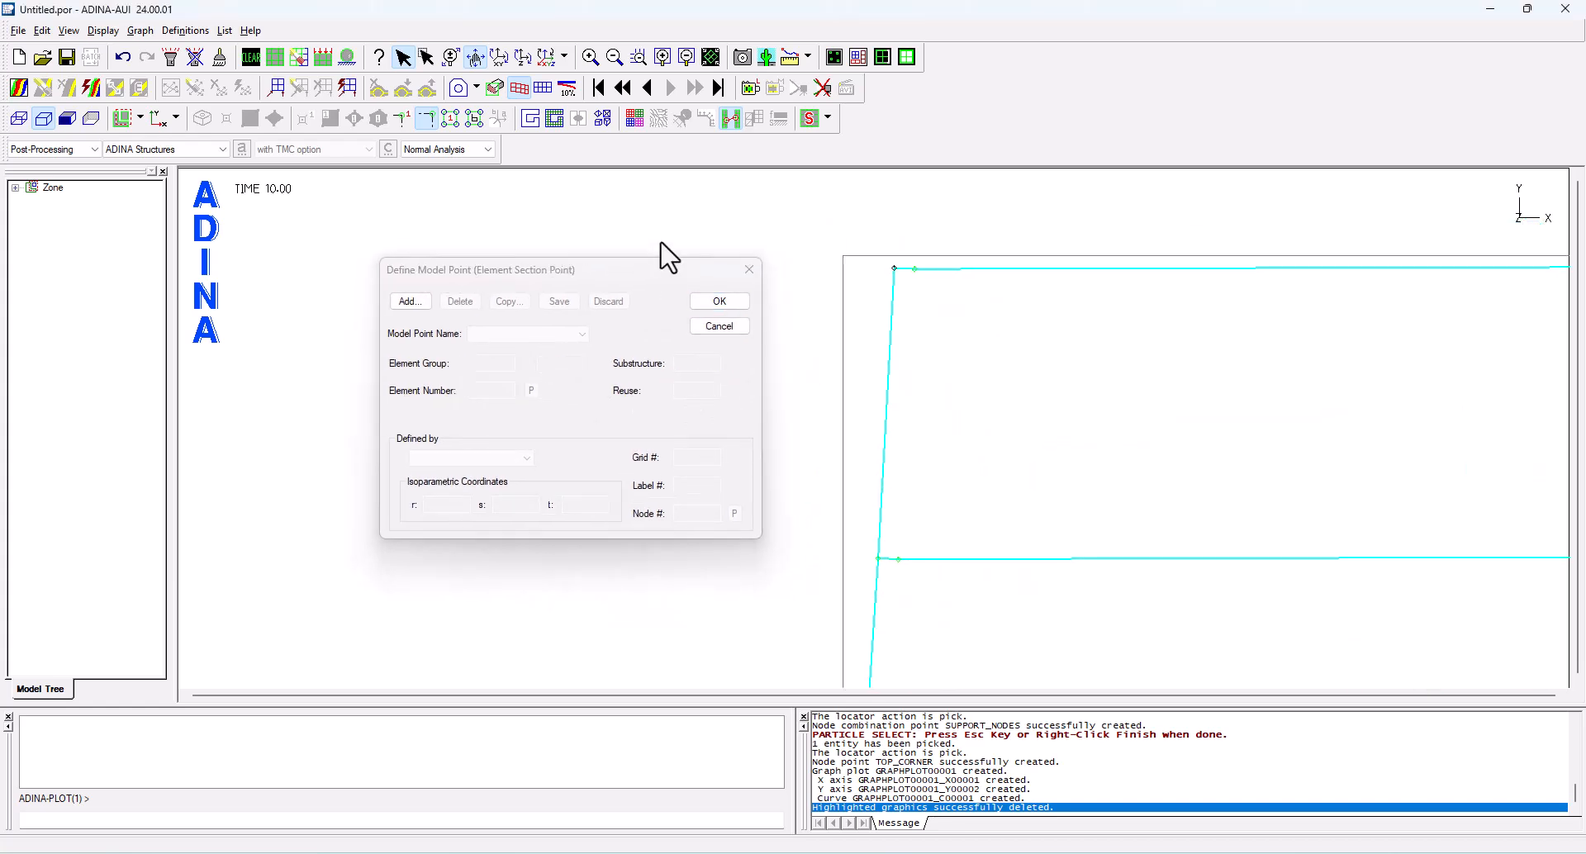
left_click(410, 302)
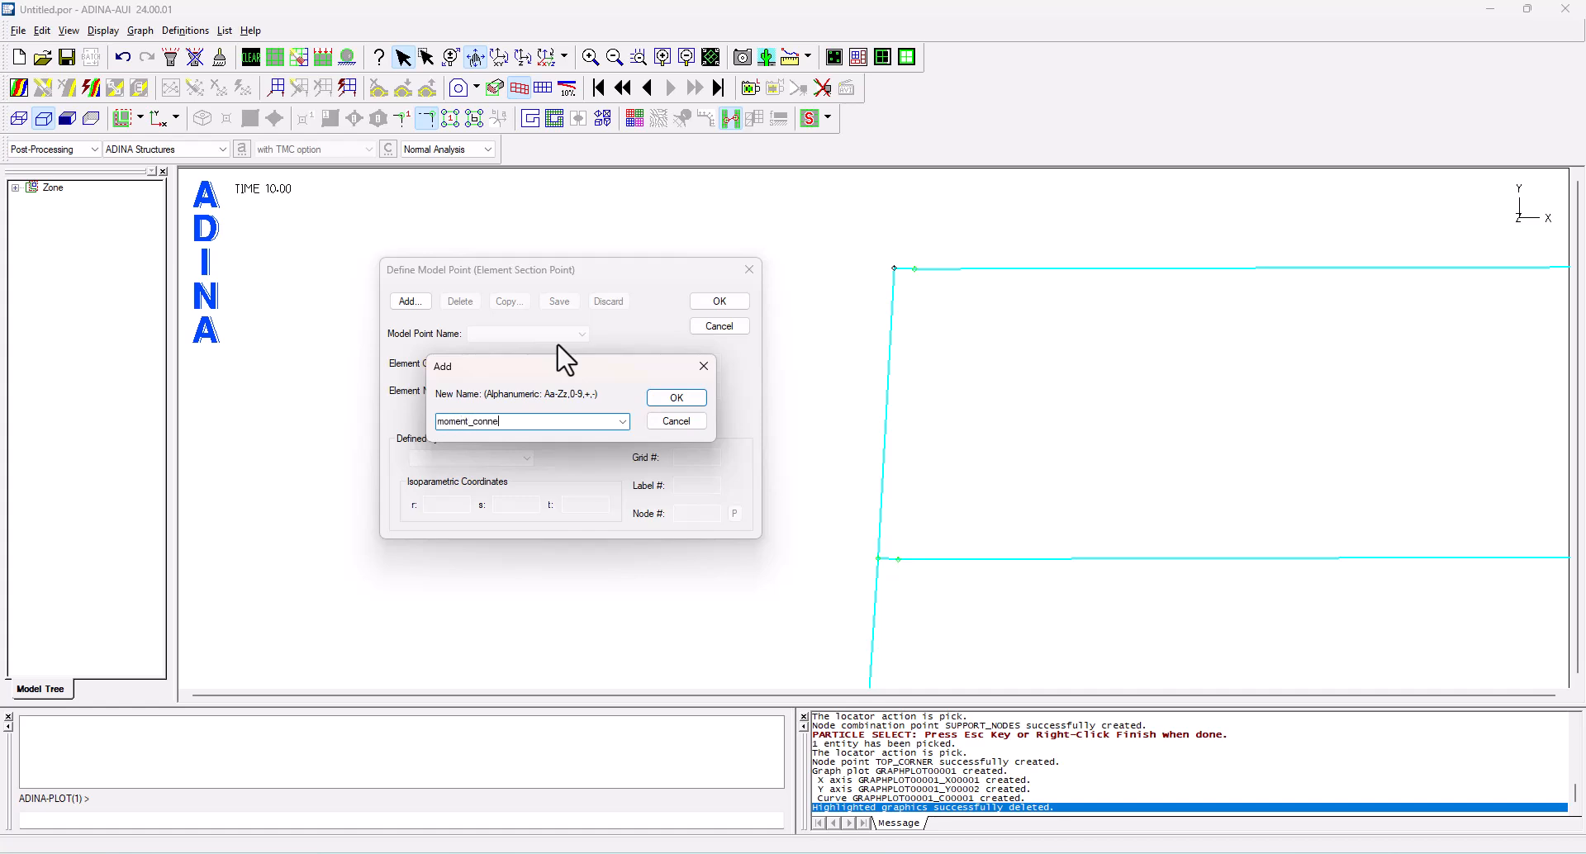
left_click(694, 398)
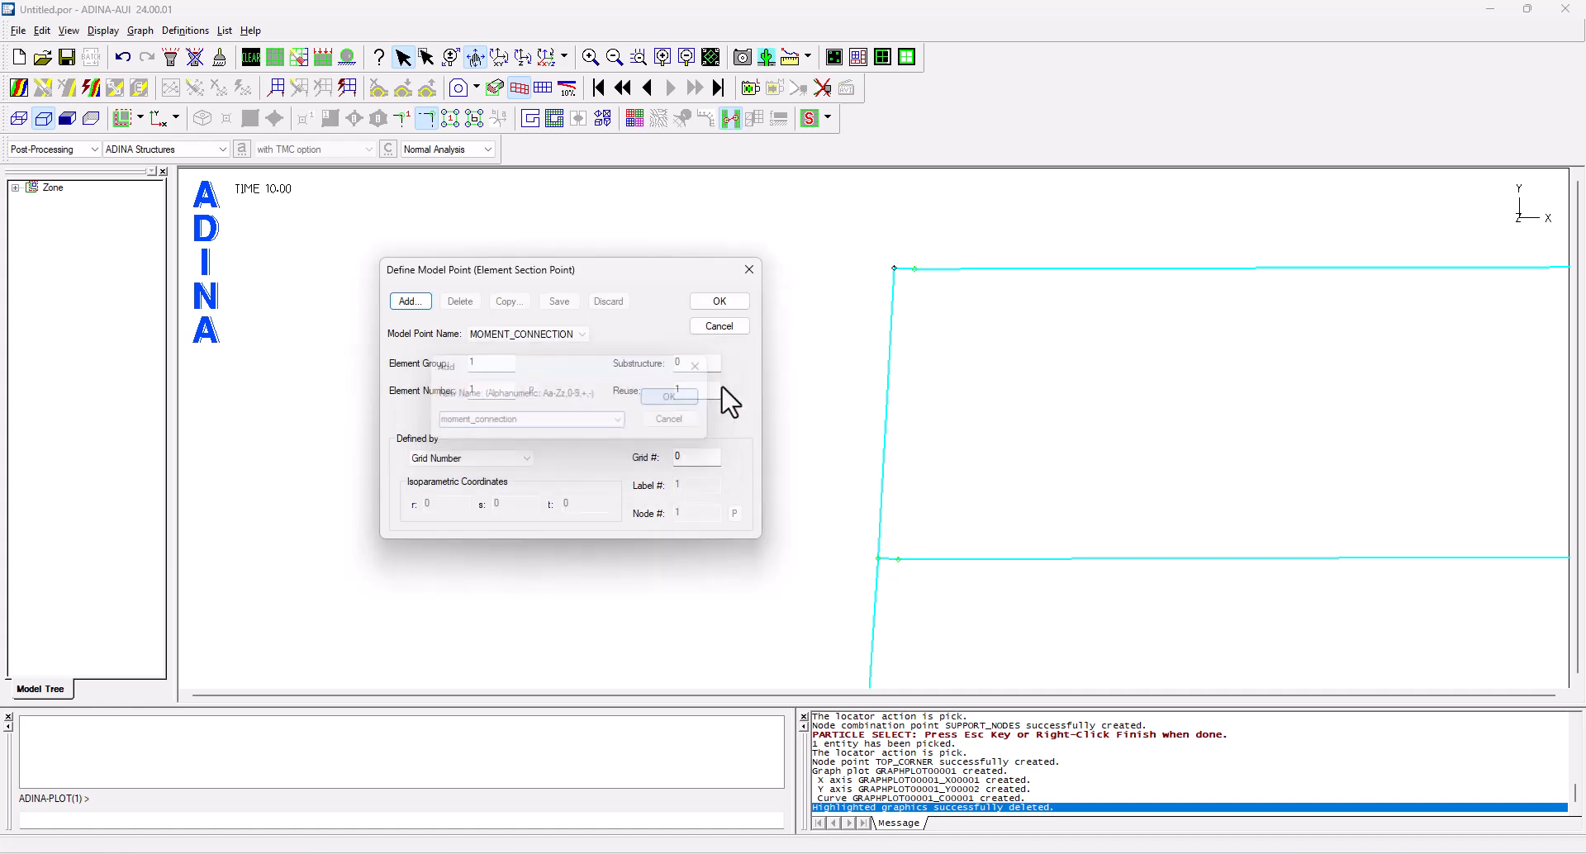
Display the element numbers and highlight element group EG4 at the frame's upper-left joint
left_click(451, 120)
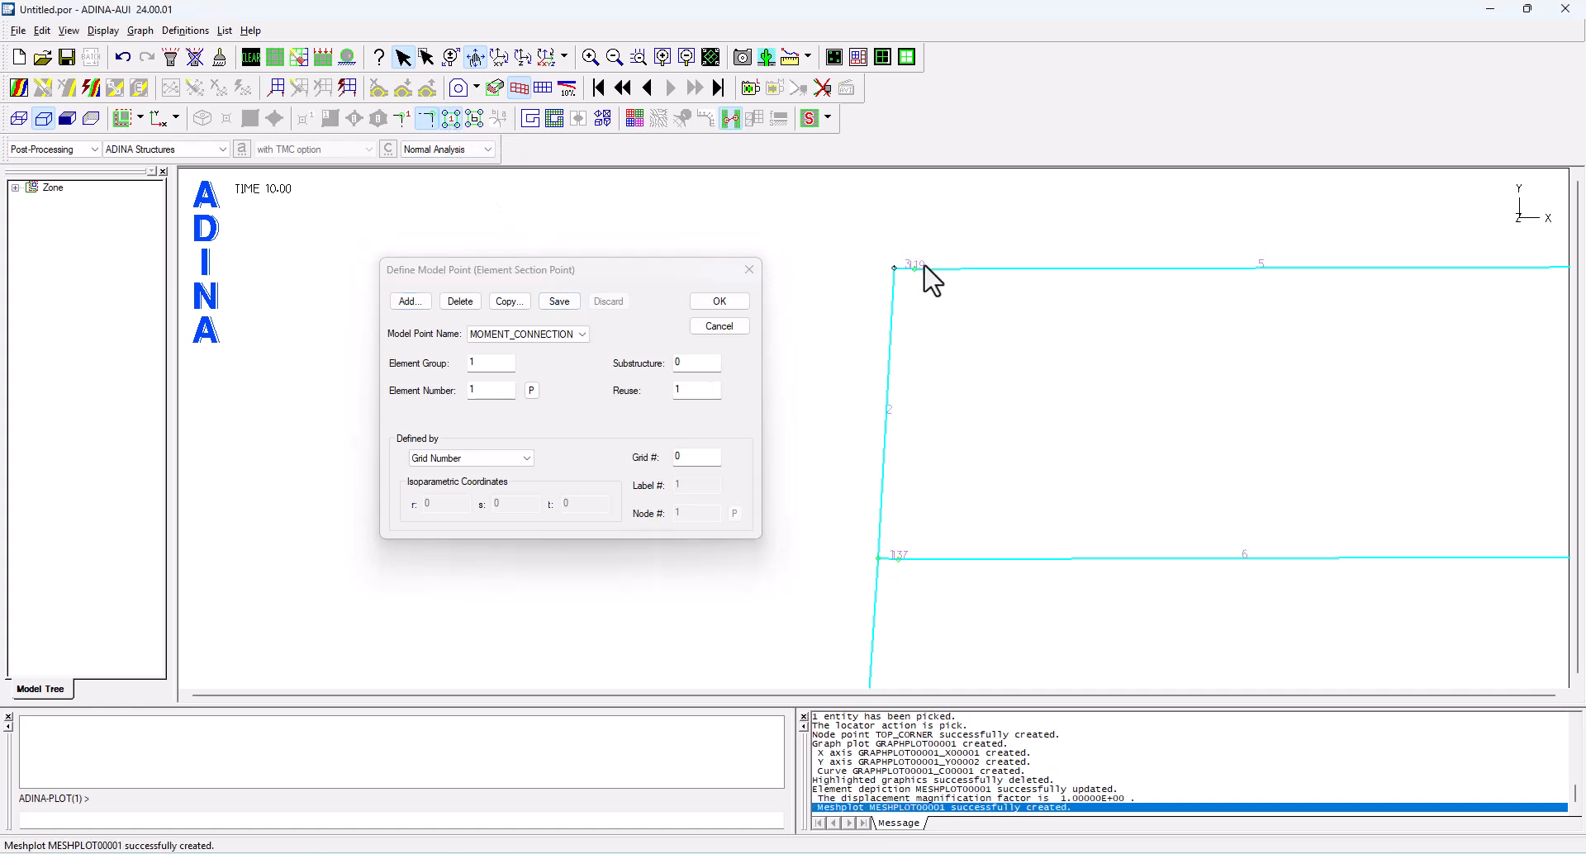
left_click(591, 57)
left_click_drag(859, 229, 950, 304)
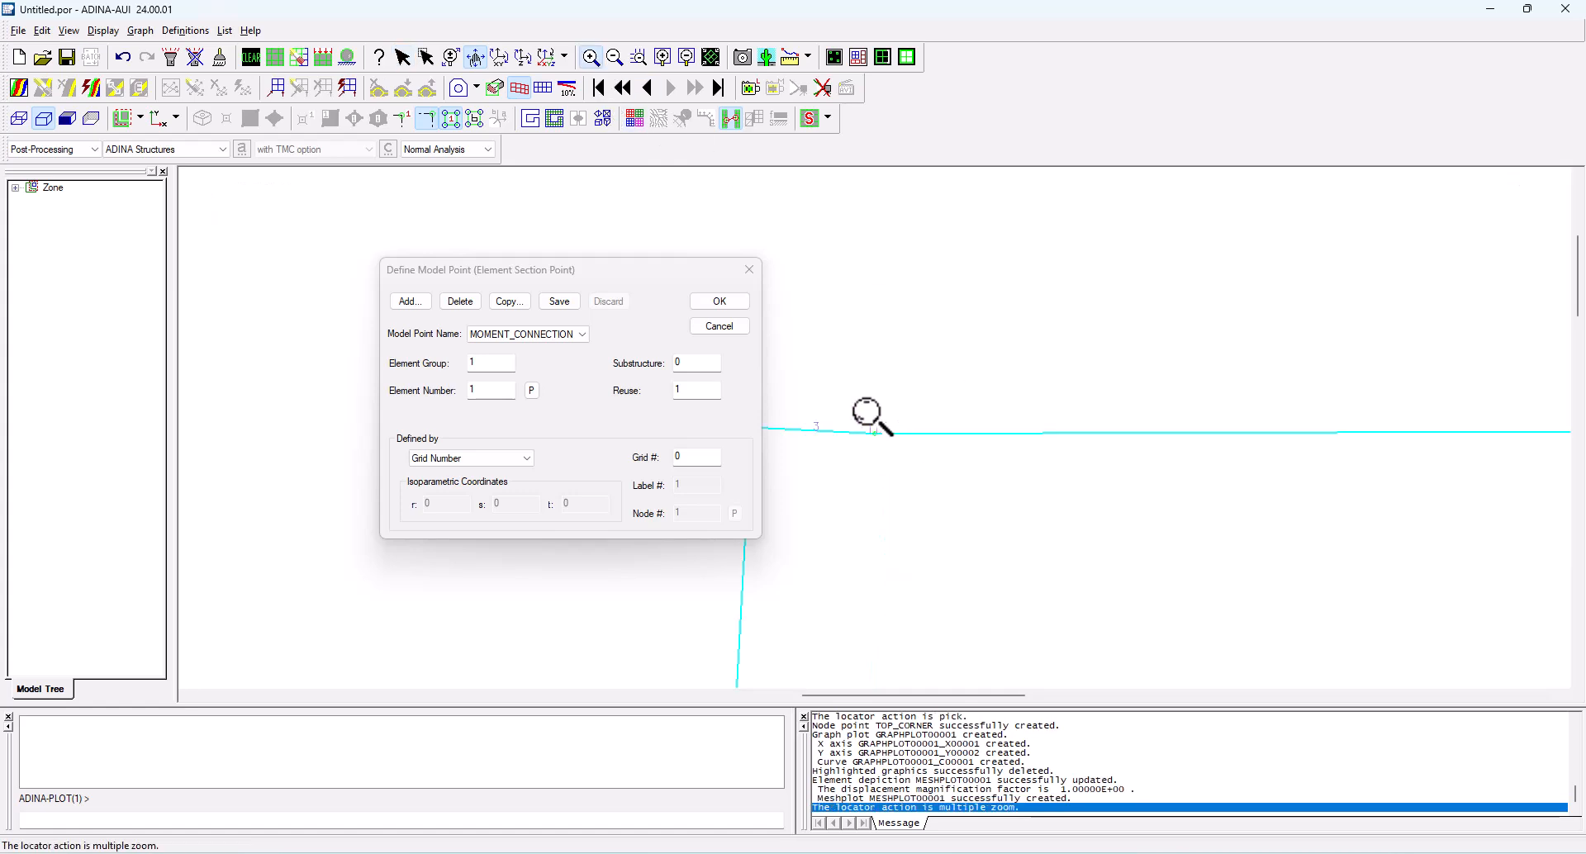
left_click(16, 189)
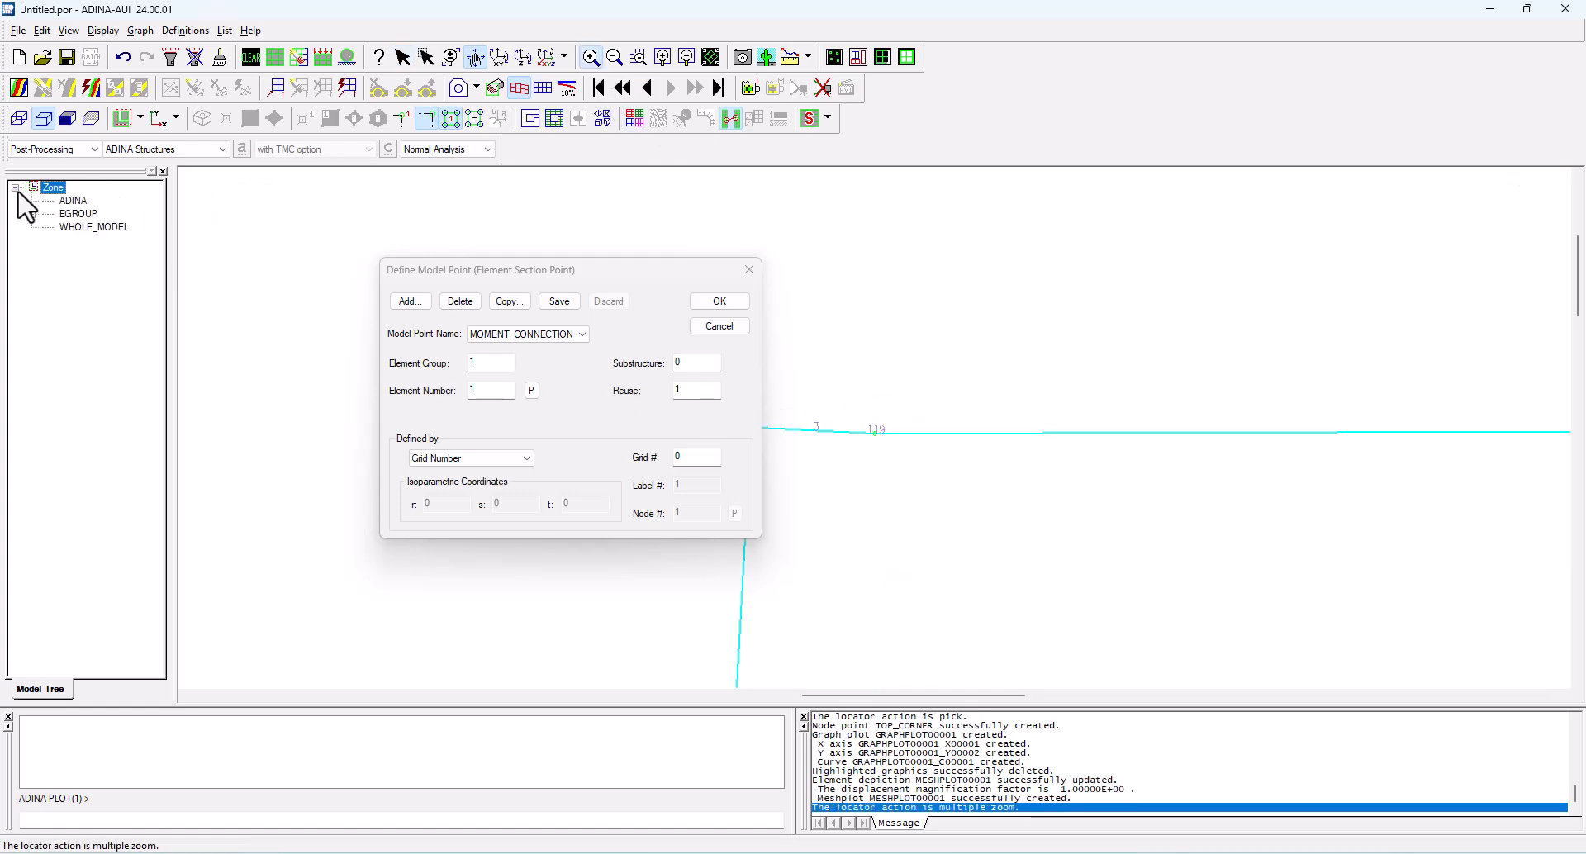
left_click(31, 214)
left_click(83, 266)
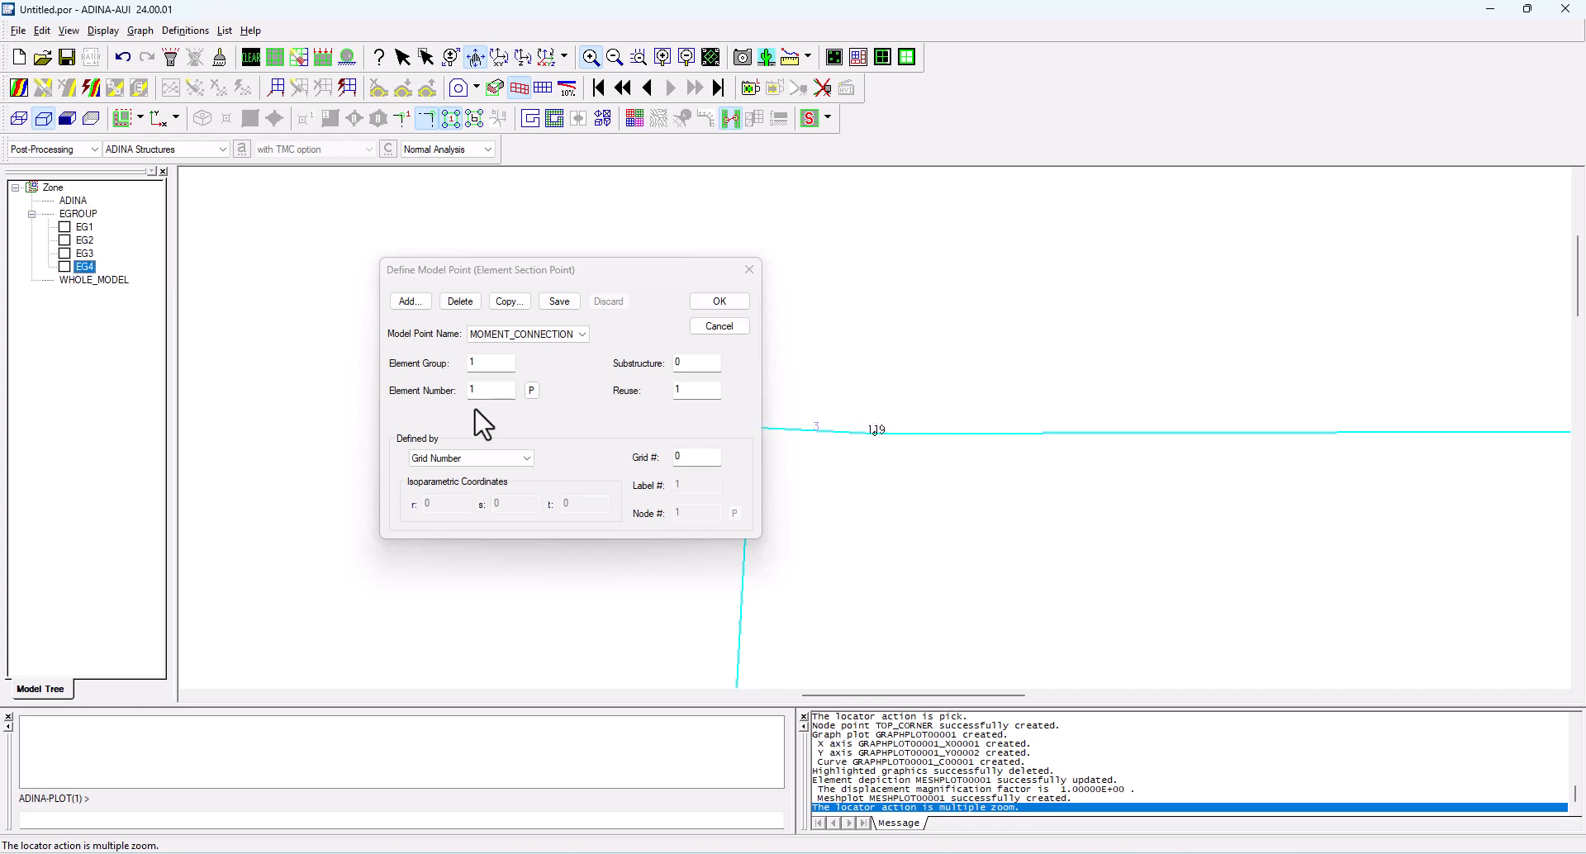
Define MOMENT_CONNECTION with element group 4, element 119 and label number 1, and accept the definition
left_click(504, 390)
left_click(494, 459)
left_click(466, 486)
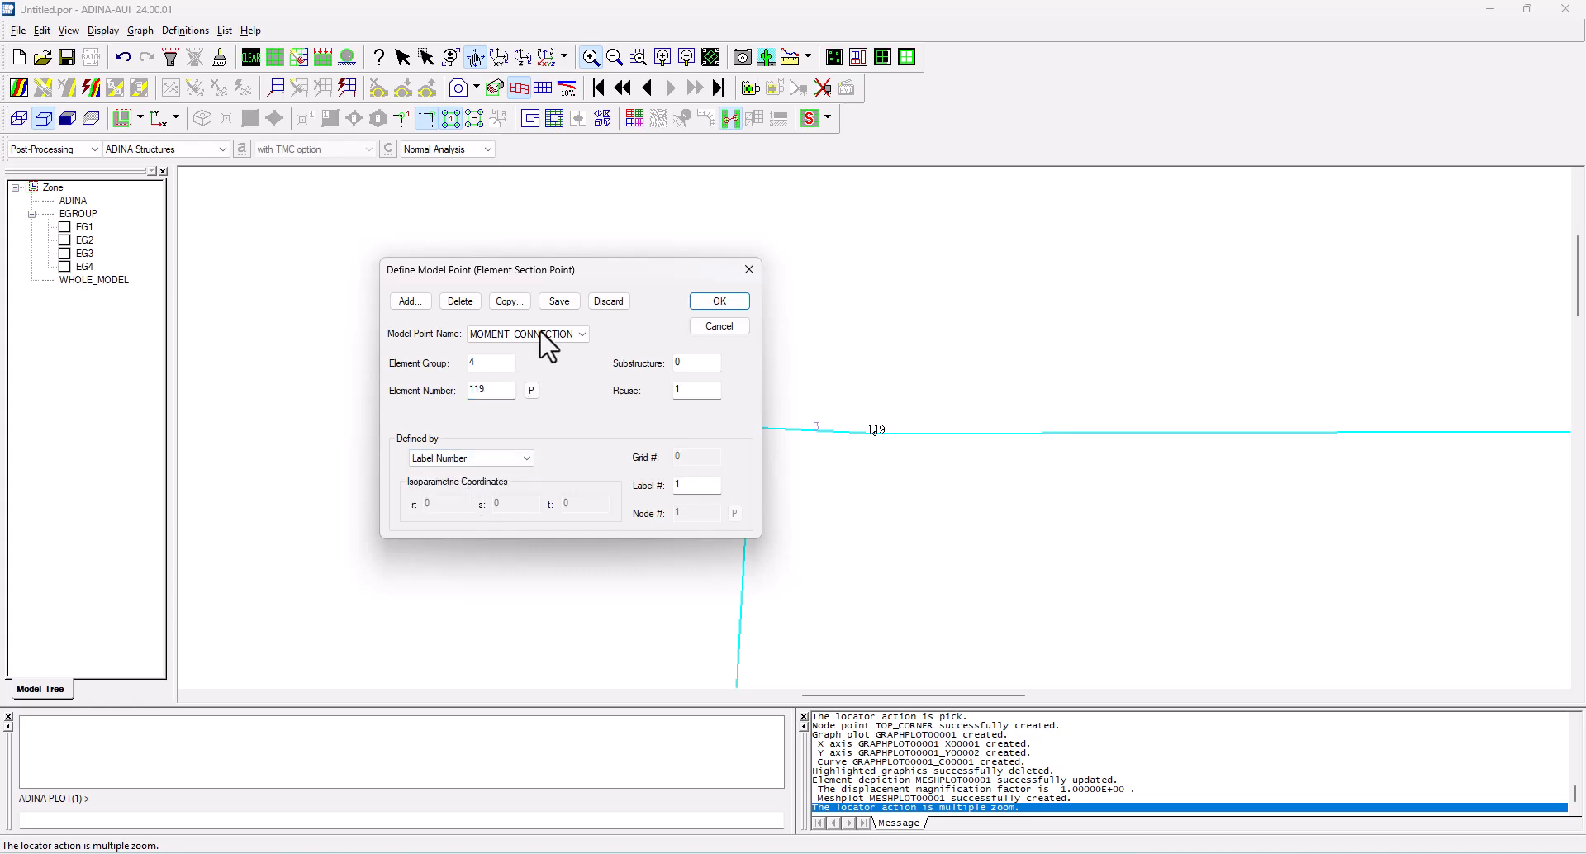
left_click(719, 301)
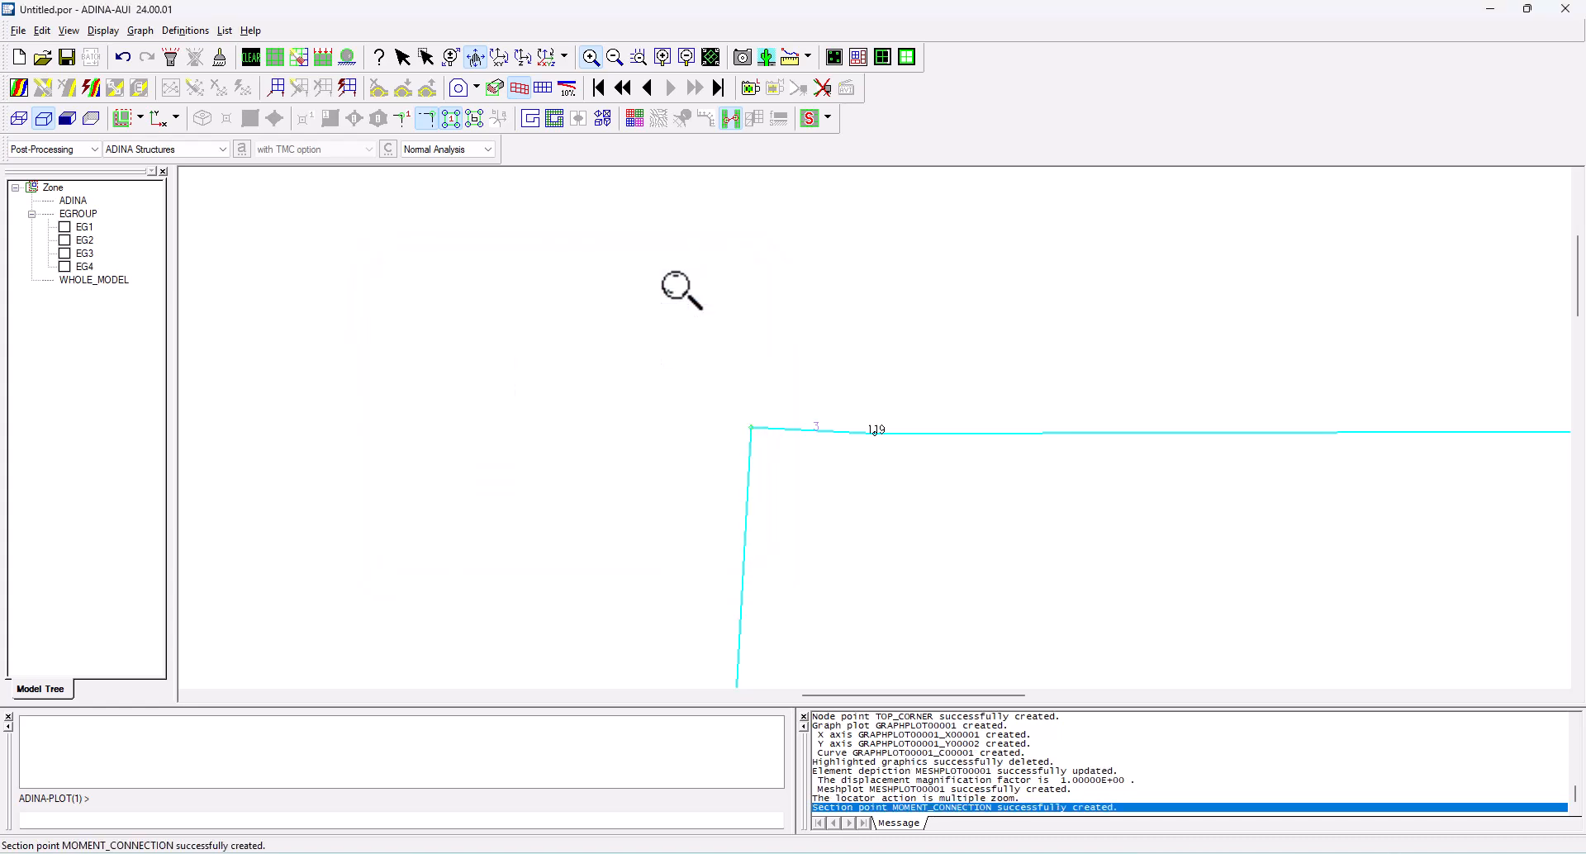
Restore the full frame plot, then shrink and shift it to leave room for a graph
left_click(615, 59)
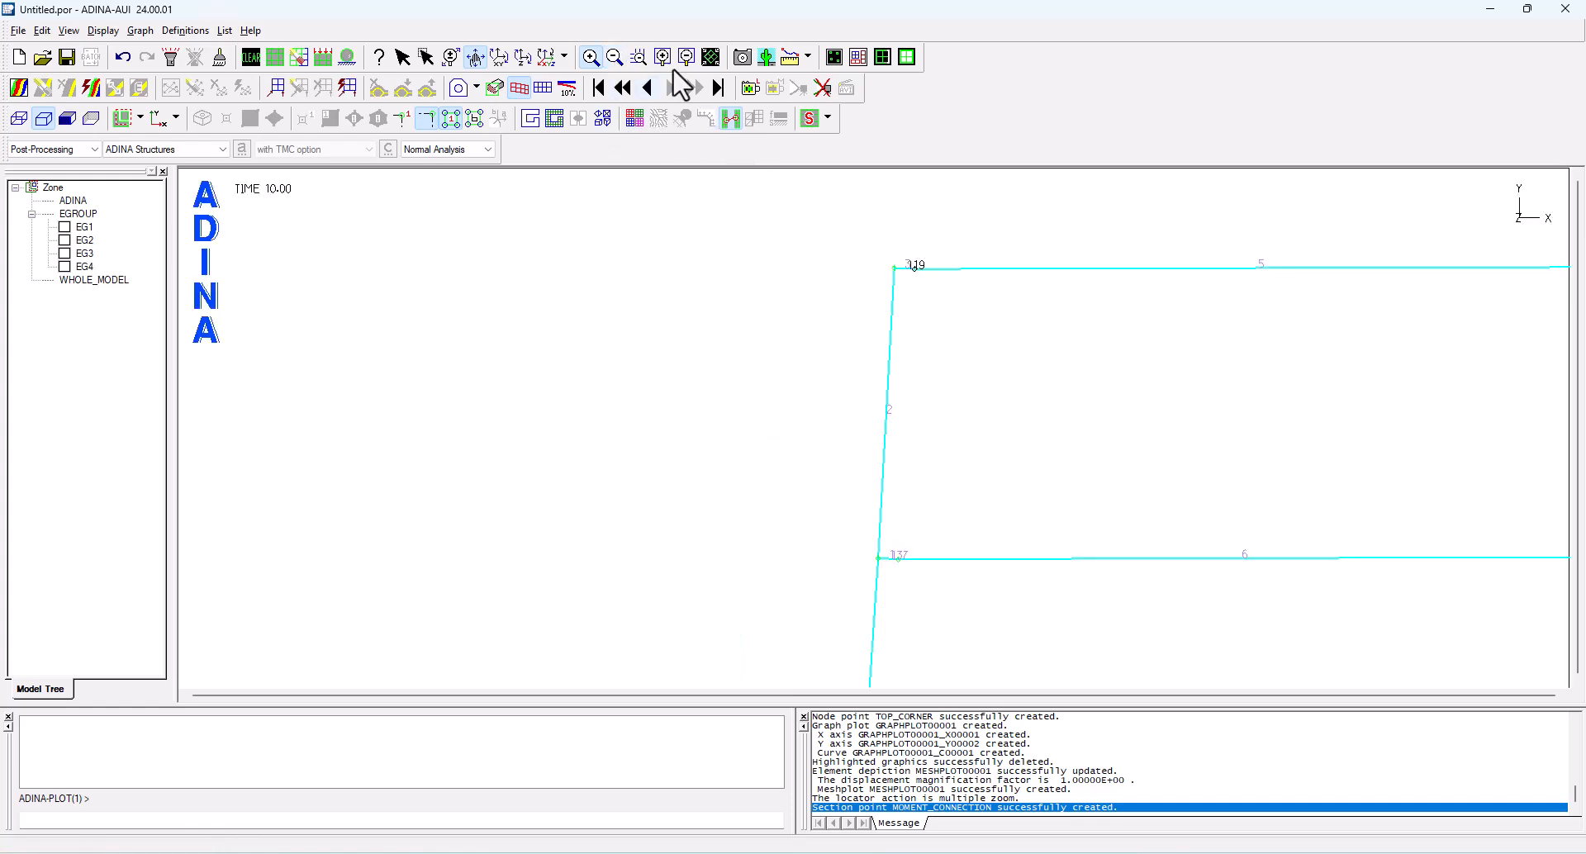
left_click(713, 56)
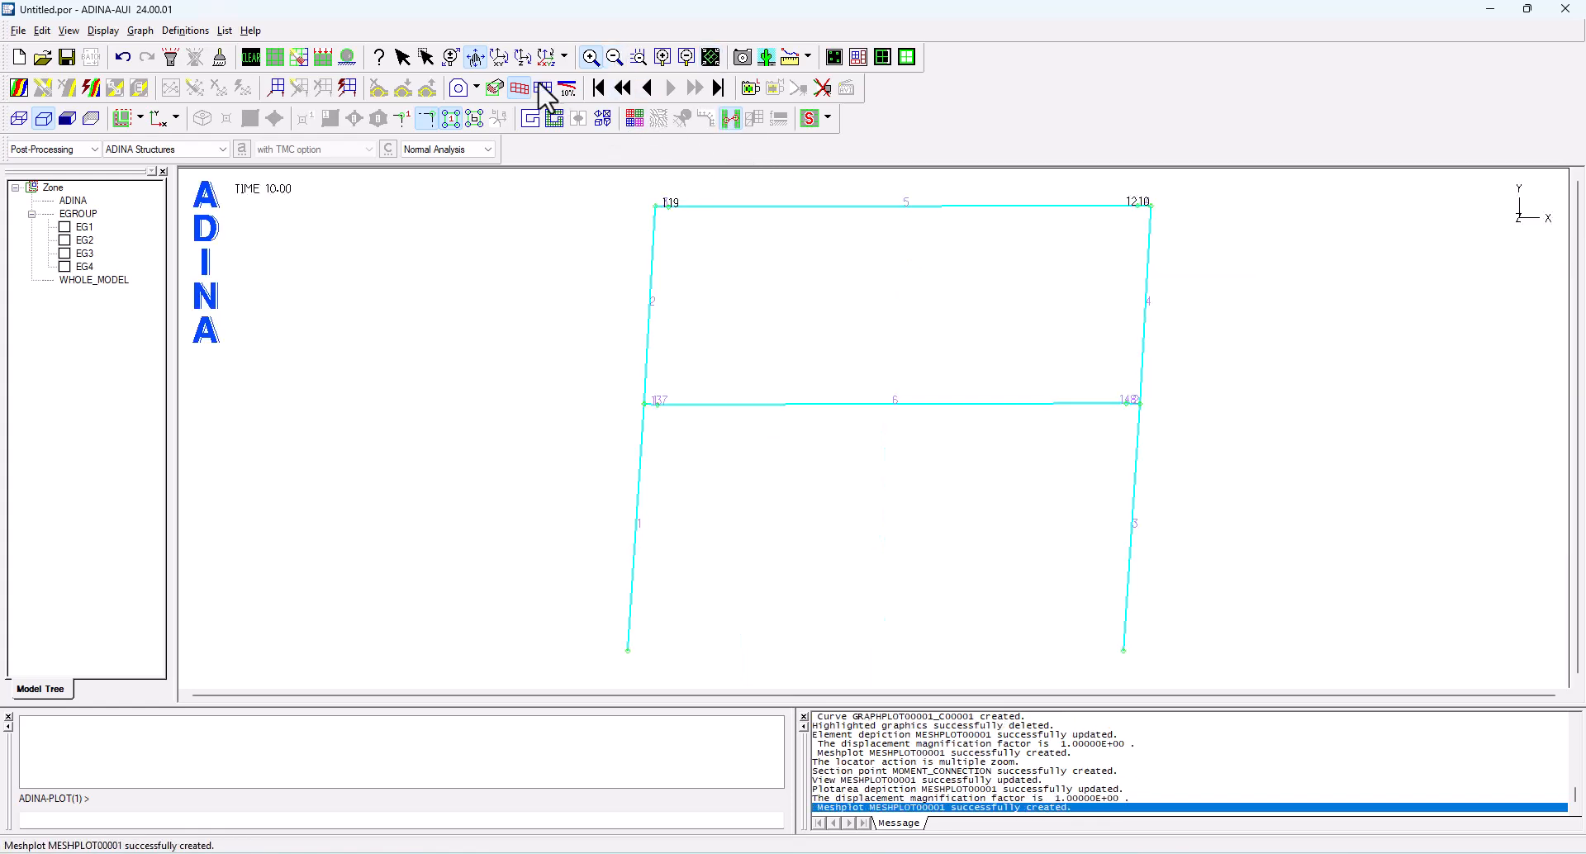
left_click(402, 58)
left_click_drag(709, 209, 955, 224)
scroll(780, 439, "down", 3)
scroll(779, 439, "down", 1)
left_click_drag(1118, 387, 1230, 393)
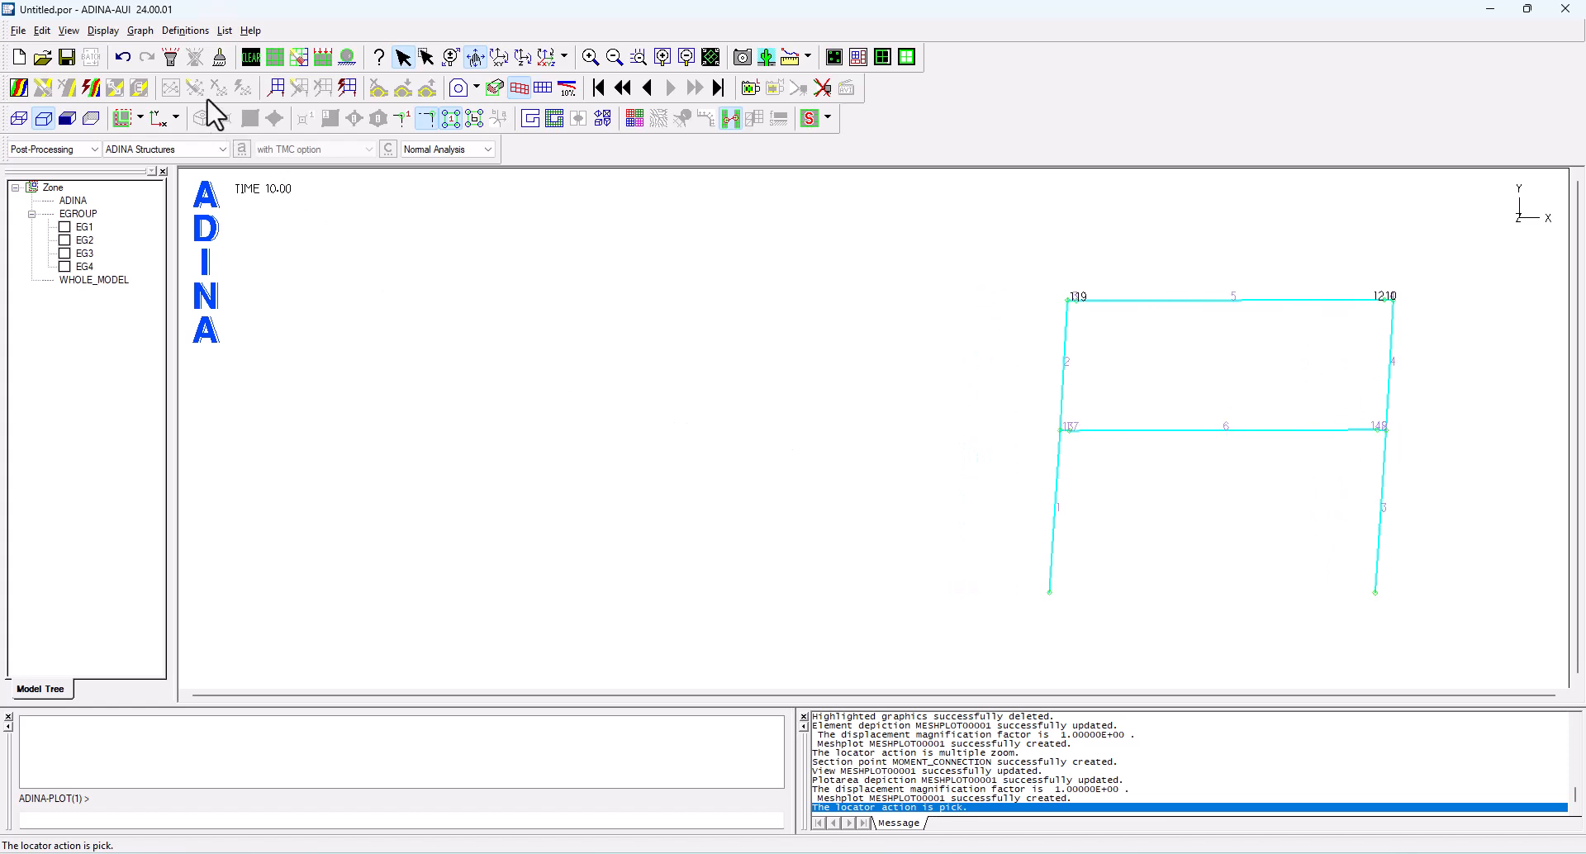
Start another model-point response curve with the displacement T-ROTATION at MOMENT_CONNECTION as the X coordinate
left_click(184, 33)
left_click(178, 31)
left_click(141, 31)
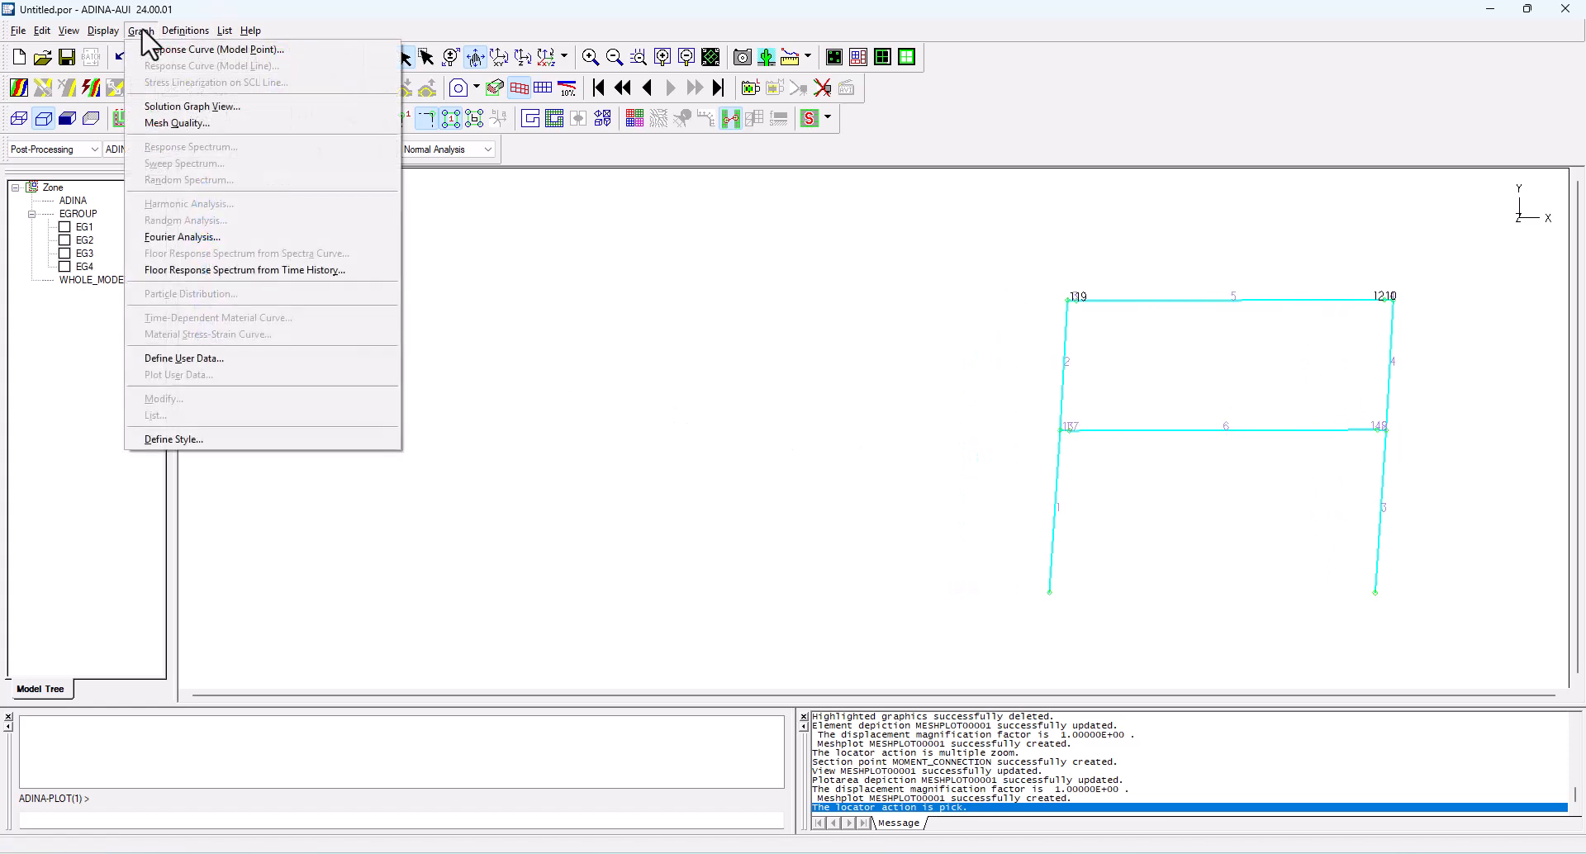
left_click(153, 51)
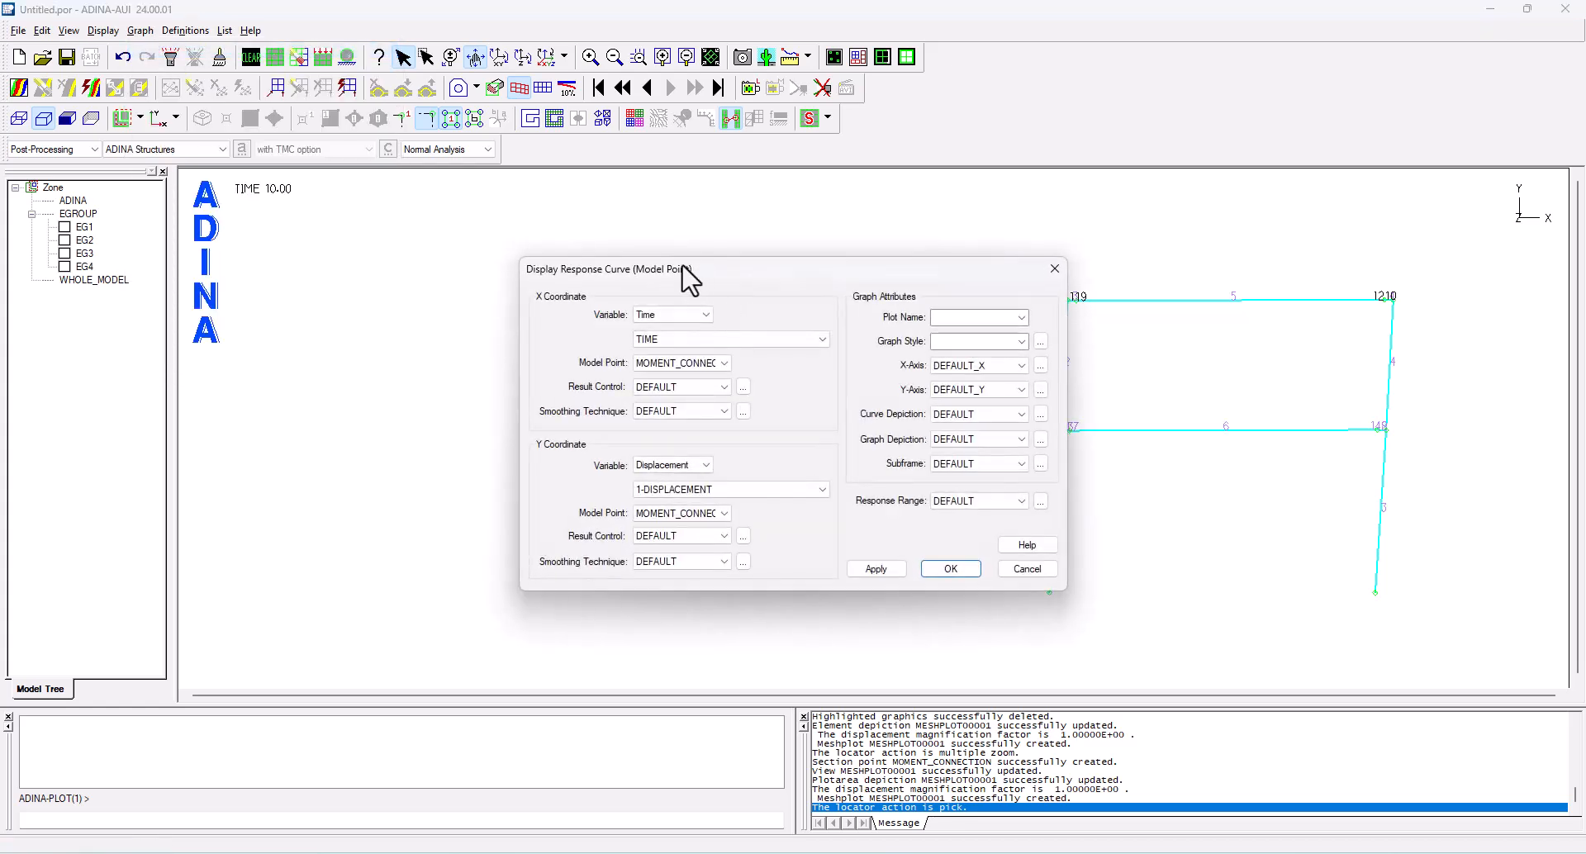
left_click_drag(682, 268, 552, 252)
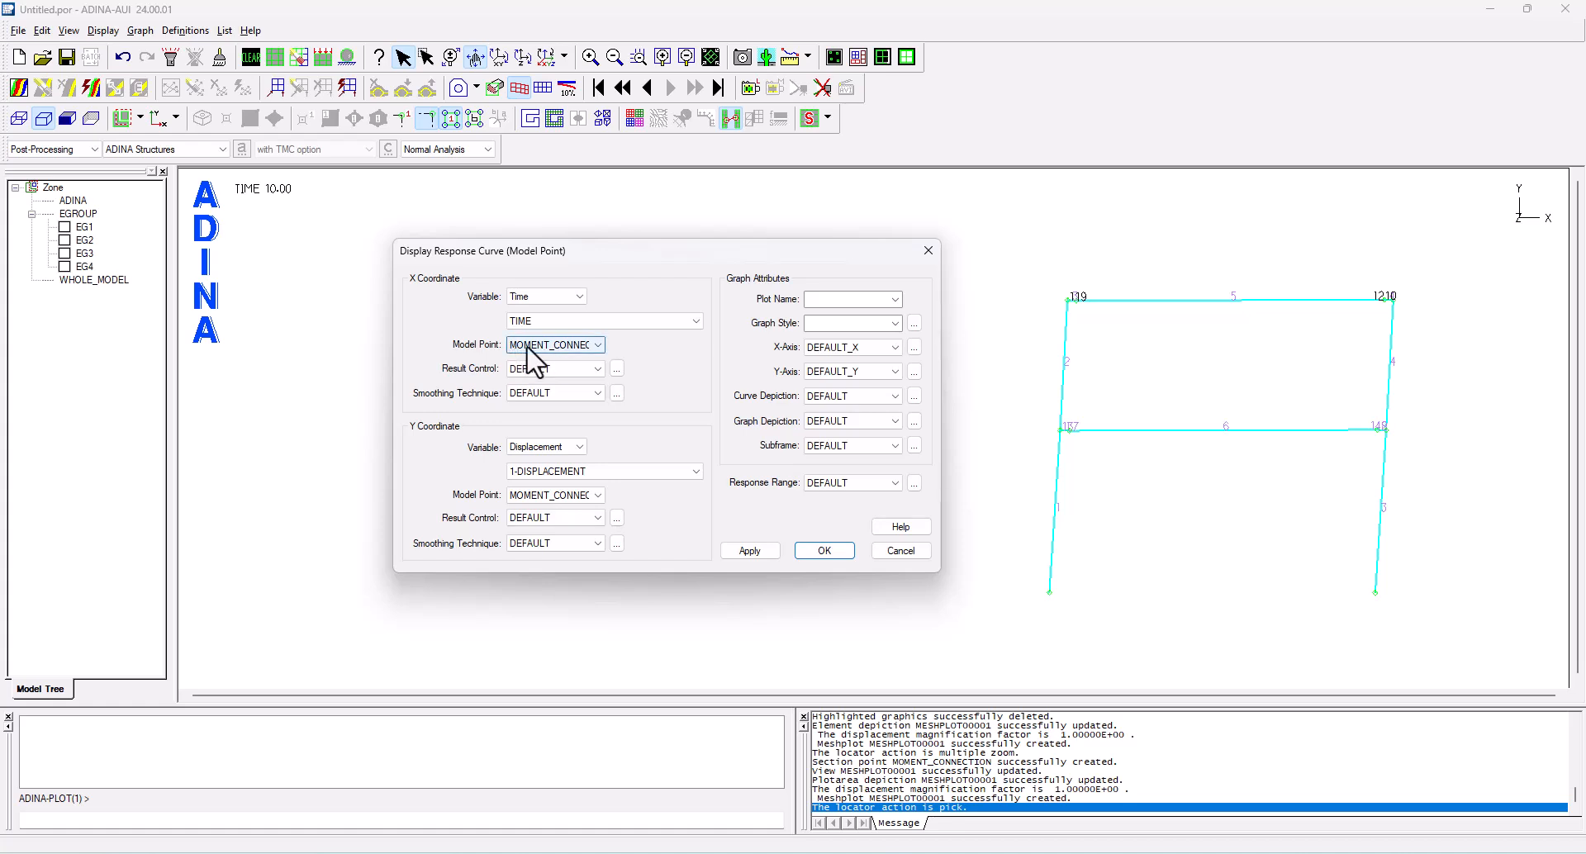
left_click(546, 297)
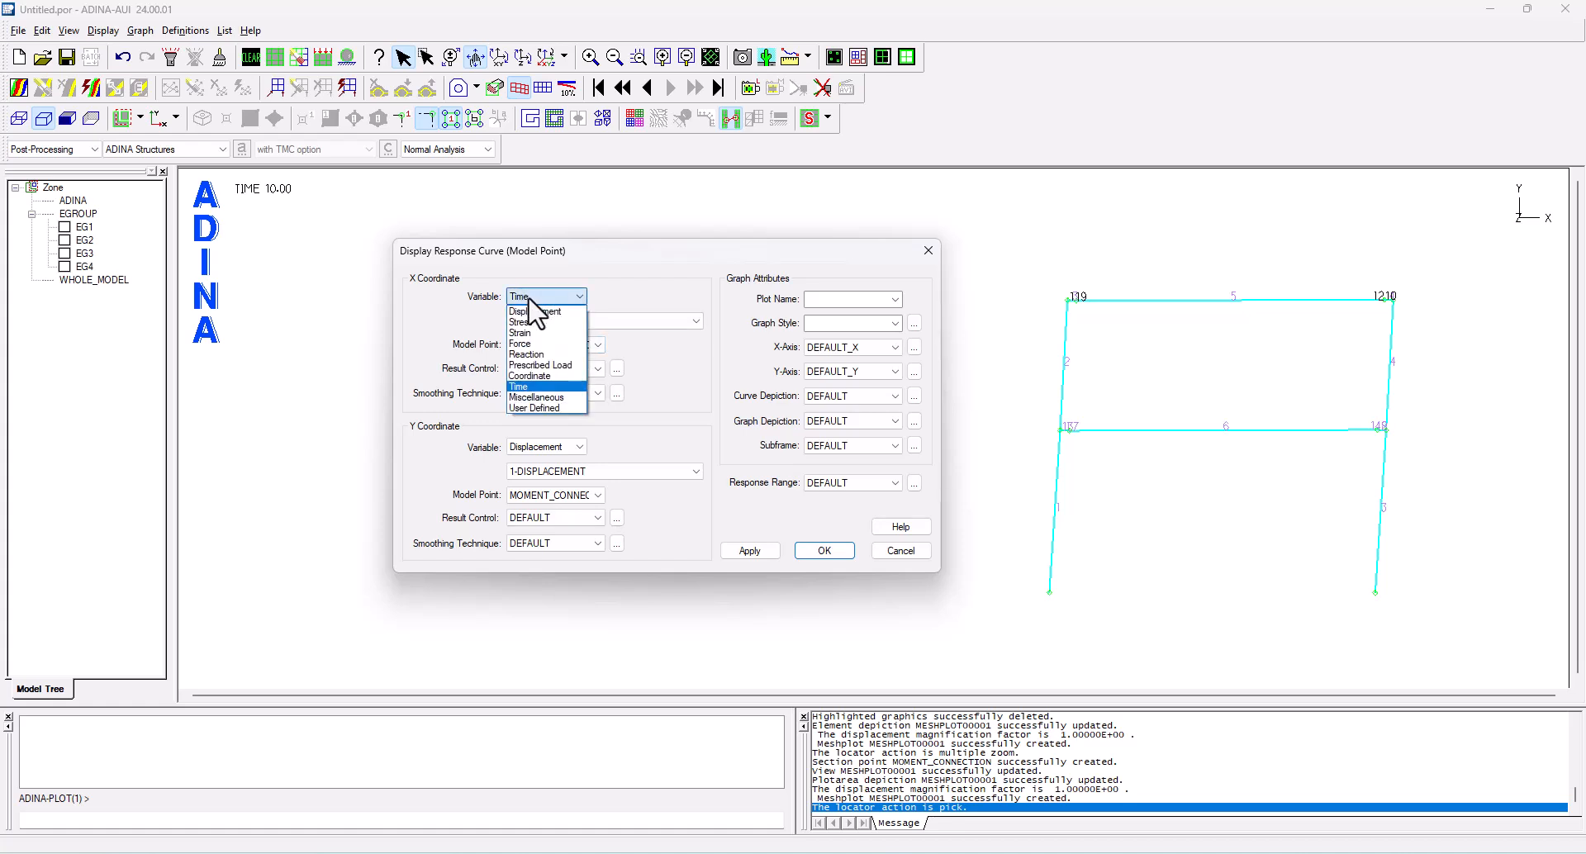
left_click(532, 314)
left_click(621, 323)
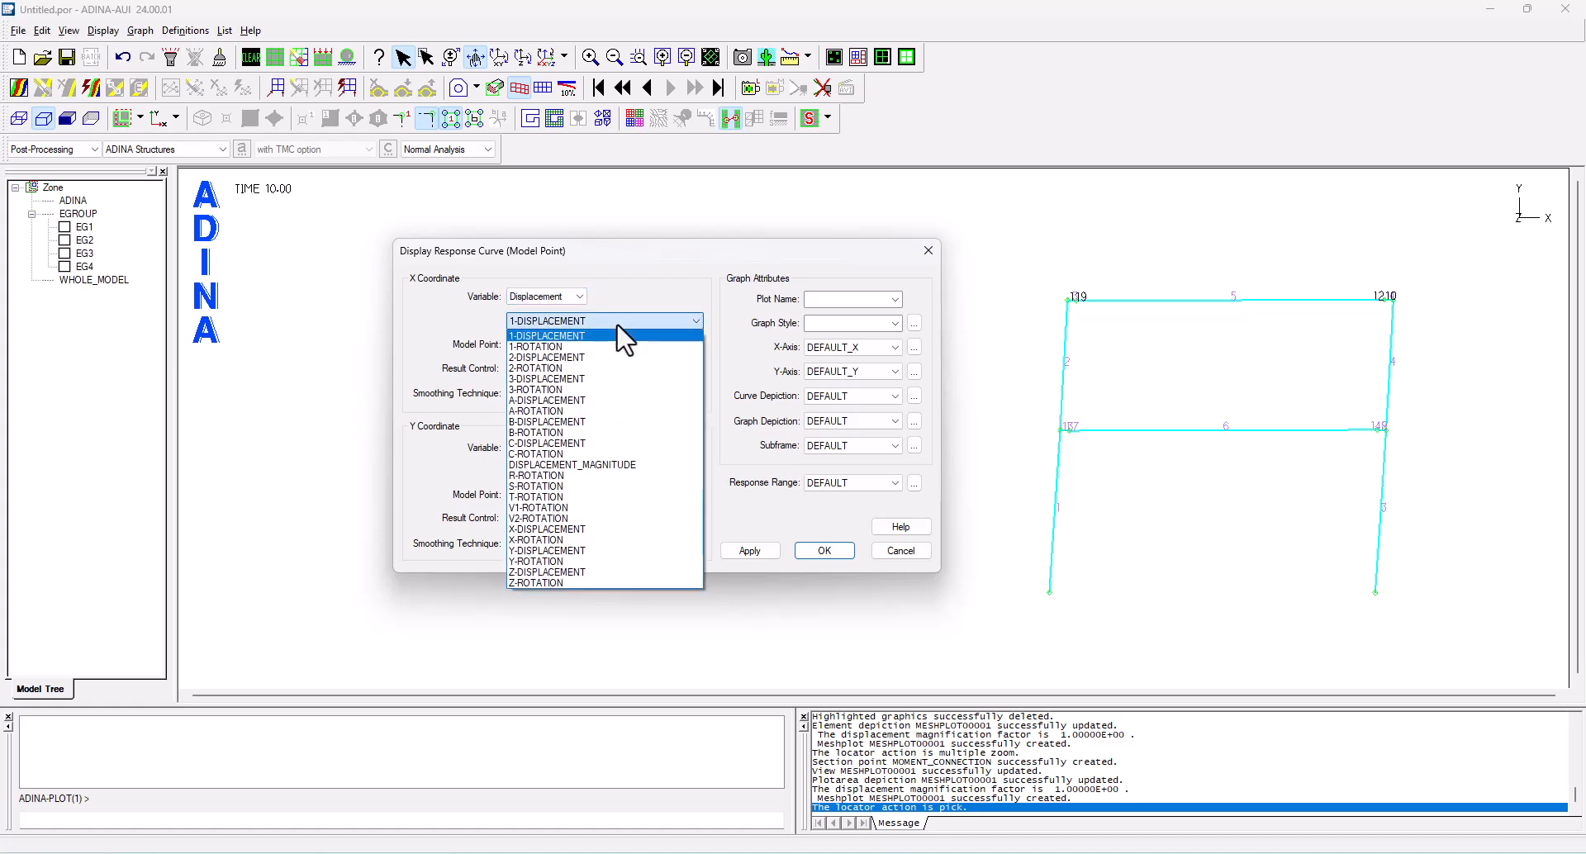
left_click(530, 497)
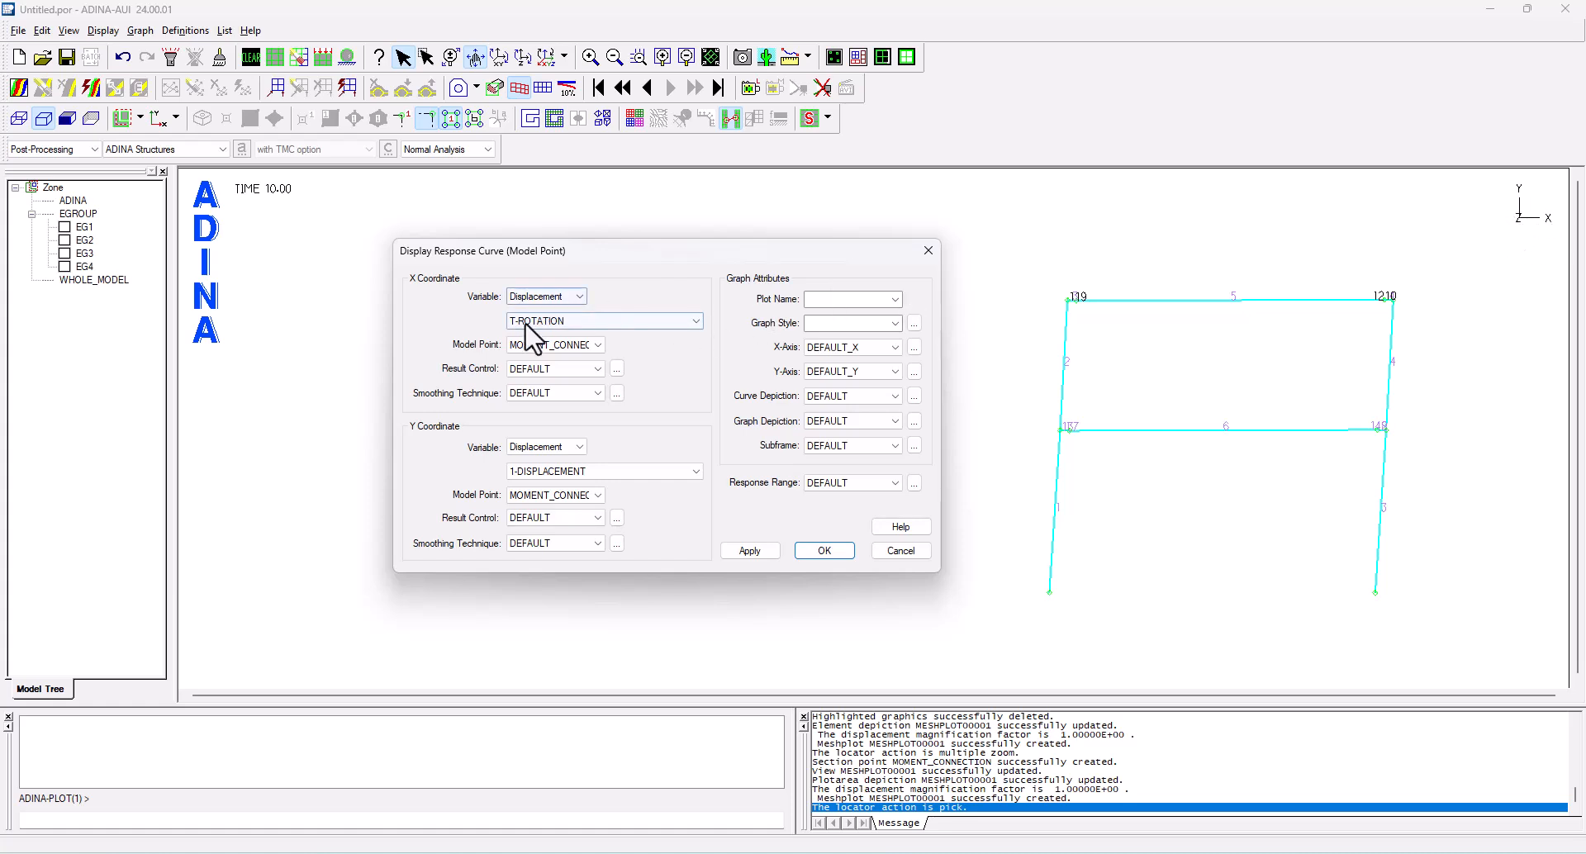
Set the Y coordinate to the force BENDING_MOMENT-T at MOMENT_CONNECTION and plot the response curve
left_click(547, 447)
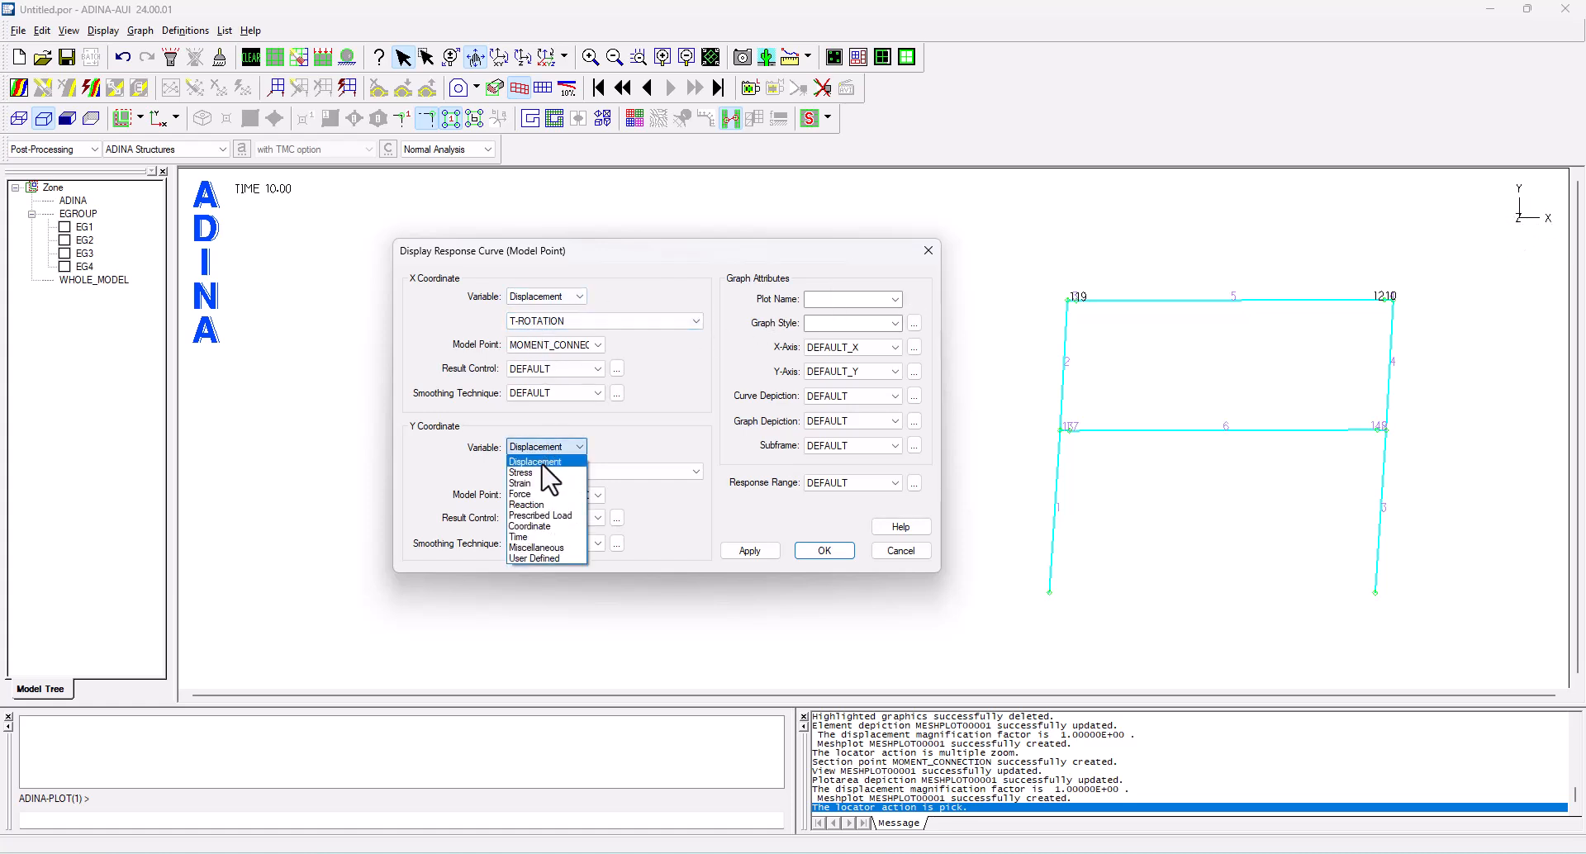
left_click(521, 494)
left_click(620, 472)
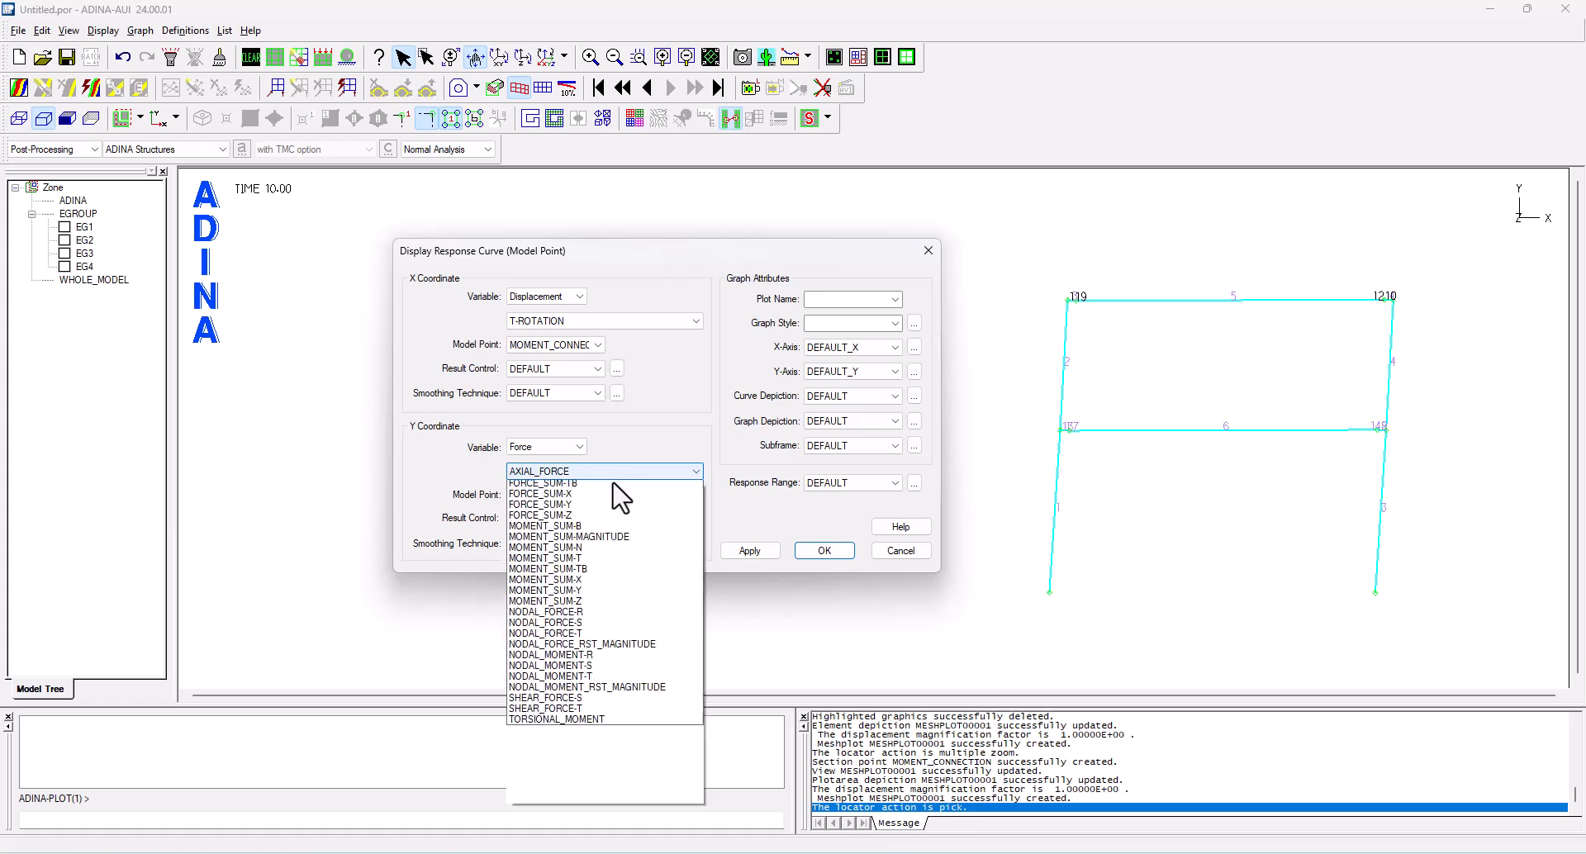
left_click(547, 480)
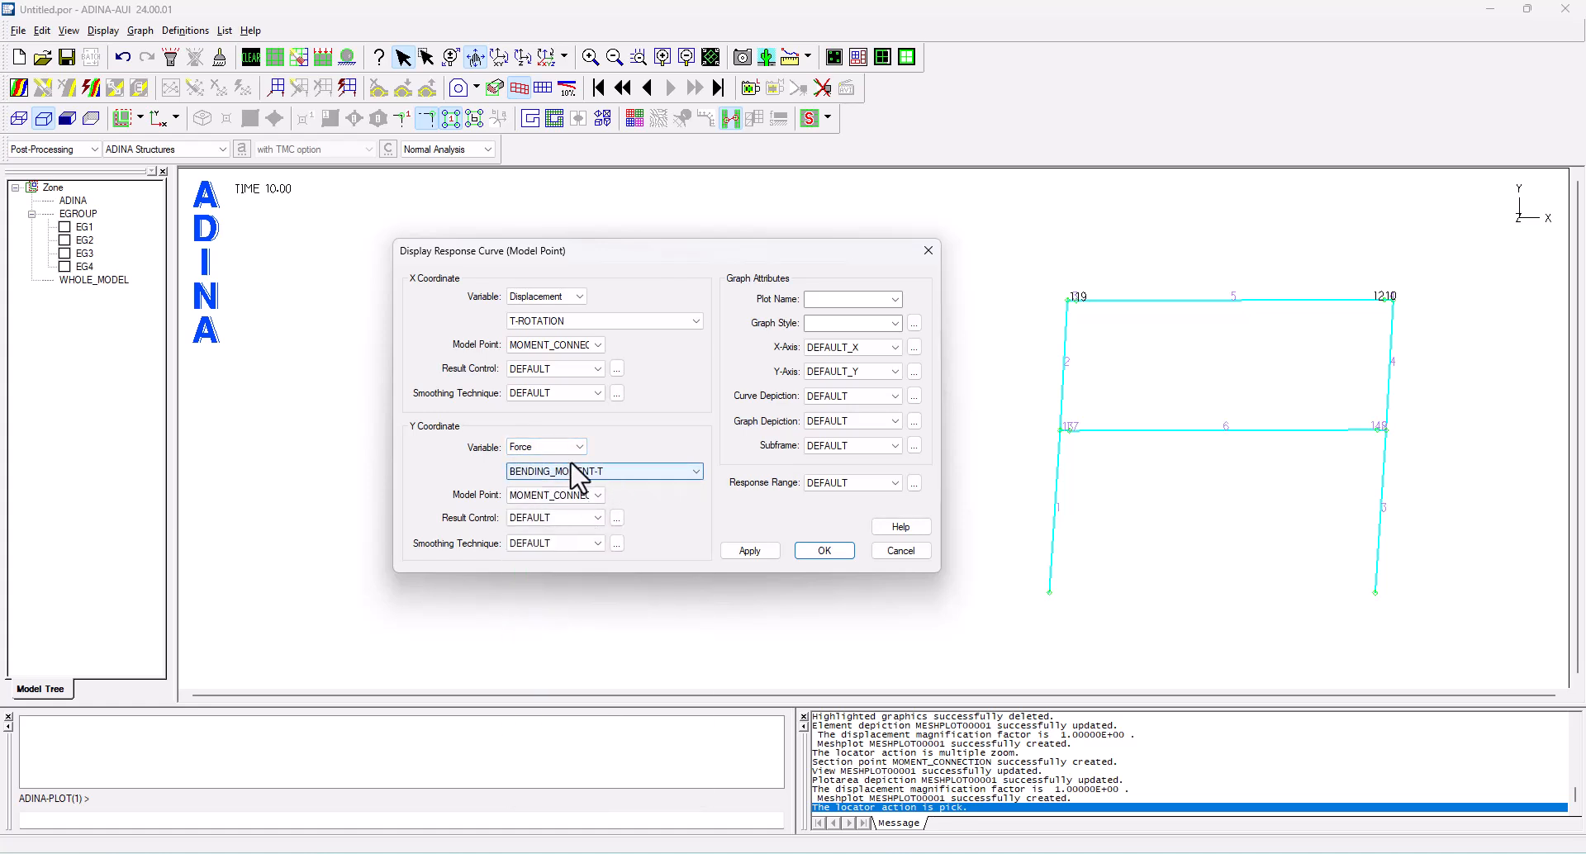
left_click(824, 551)
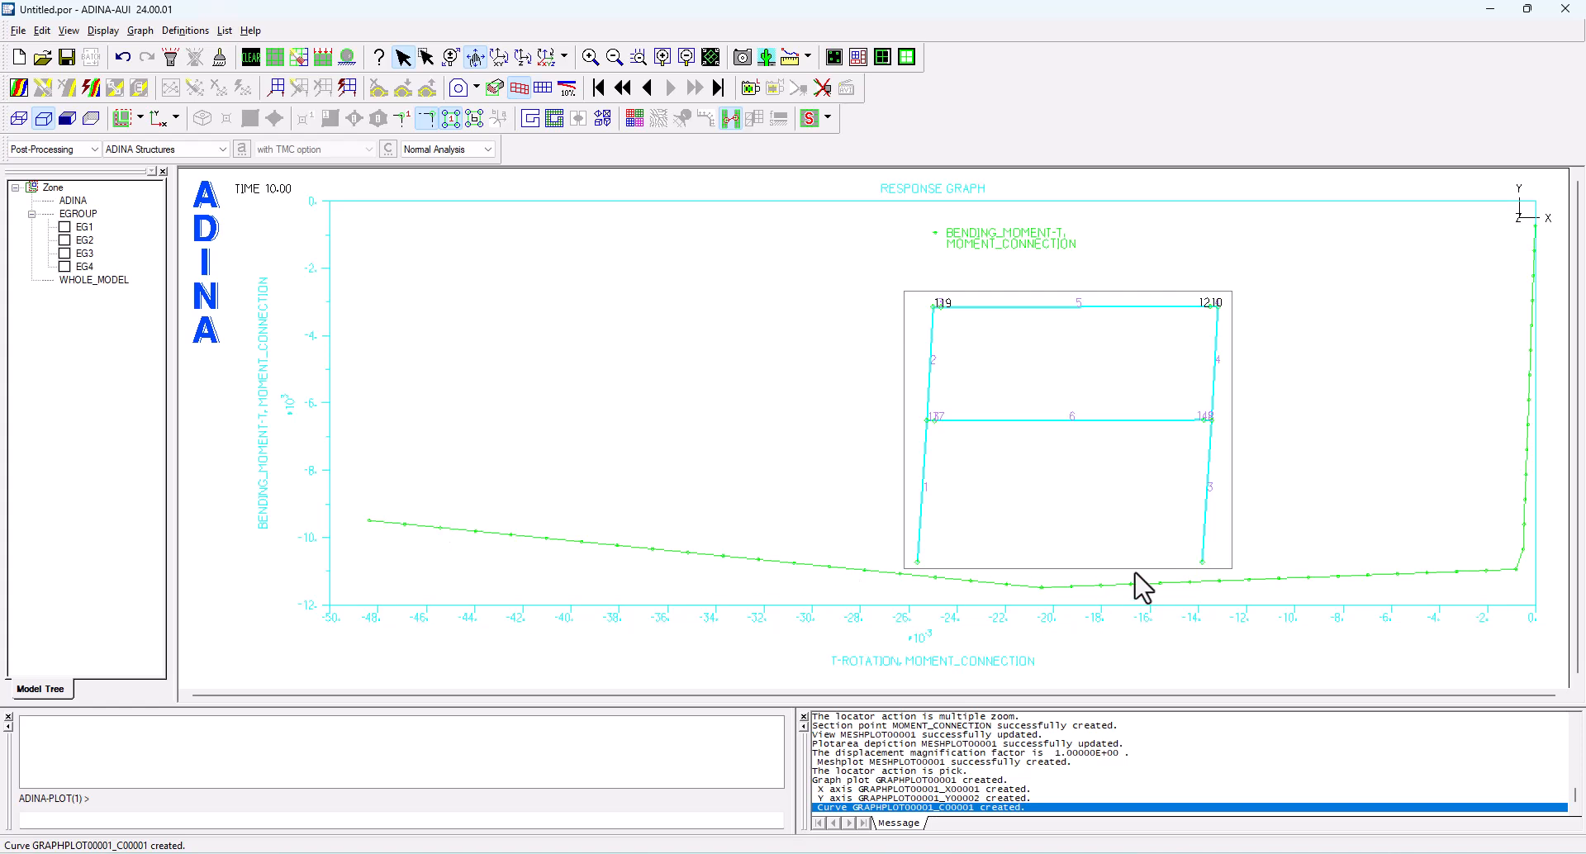
Move the frame plot up and to the right within the response graph, clear of the moment-rotation curve
left_click(653, 366)
left_click_drag(1061, 307, 1194, 282)
left_click(771, 322)
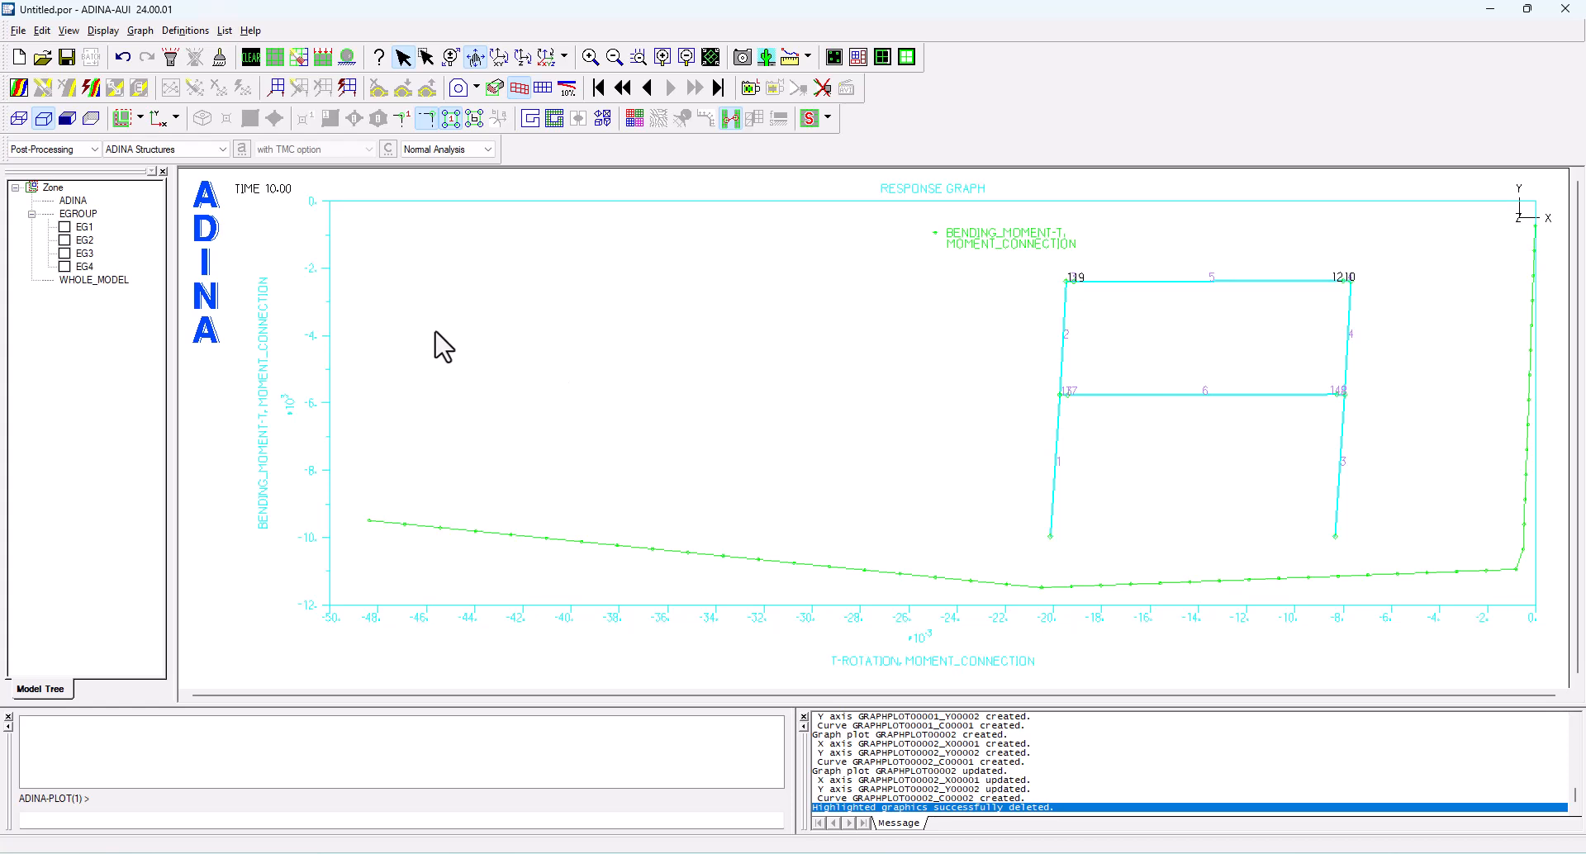
Start a model point value list for MOMENT_CONNECTION with the displacement T-ROTATION as its first variable
left_click(225, 31)
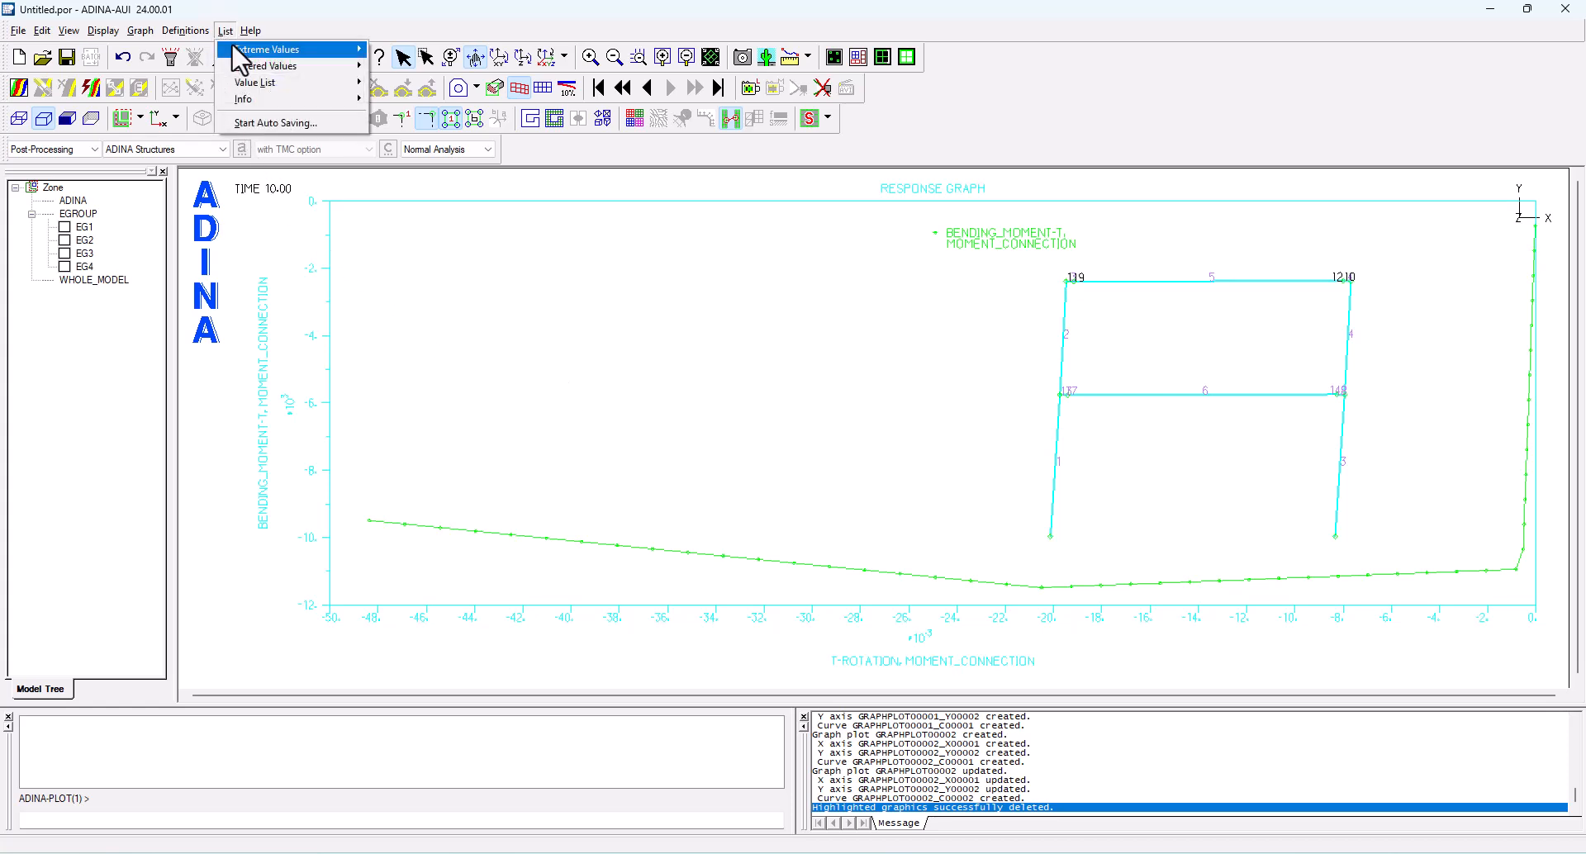
mouse_move(285, 85)
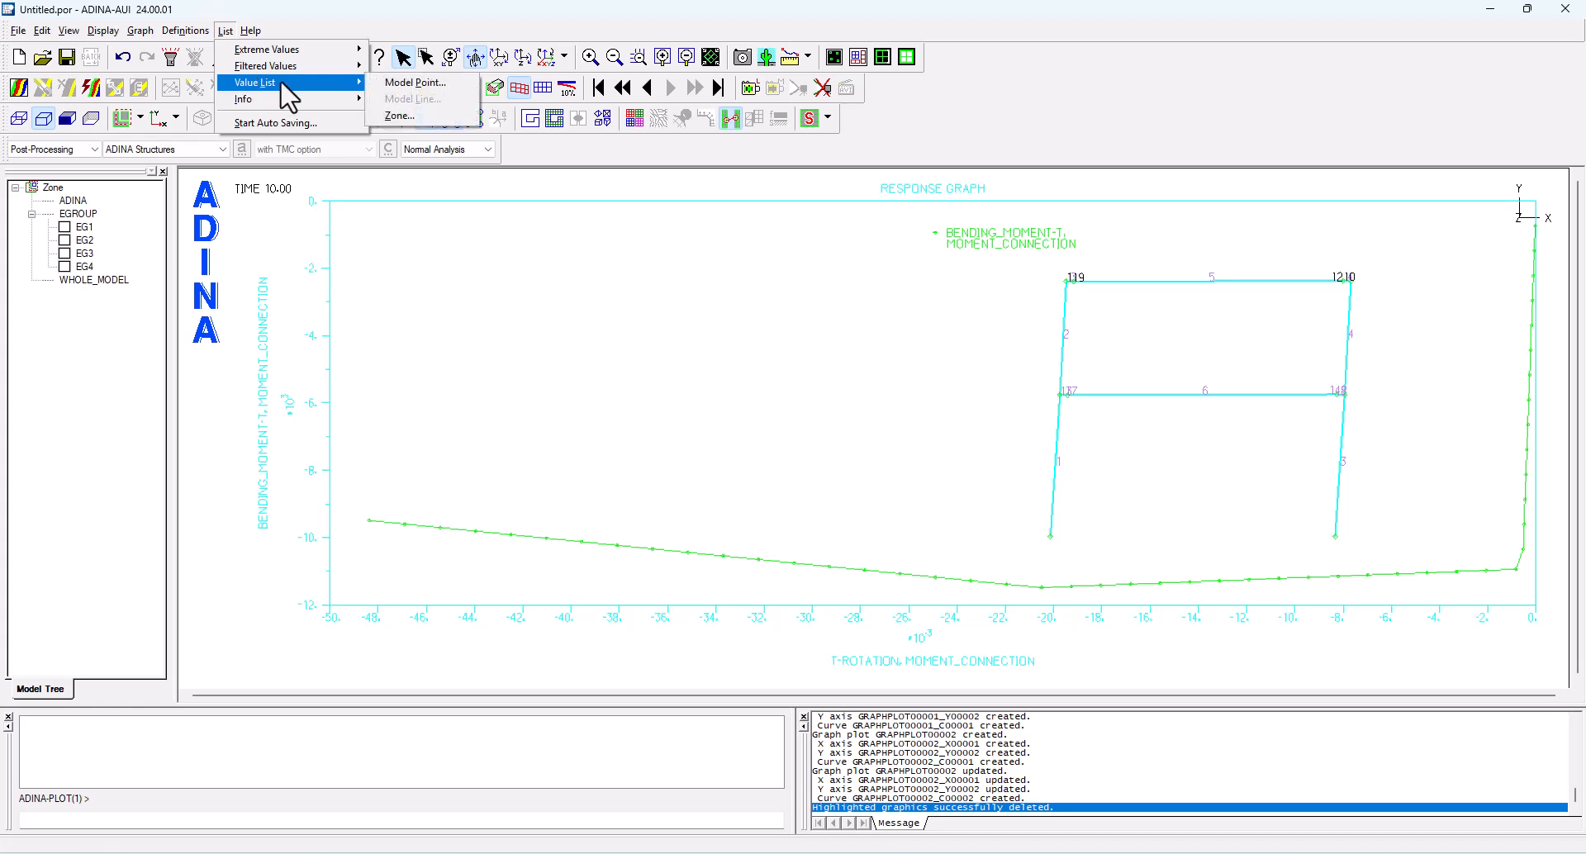
left_click(405, 82)
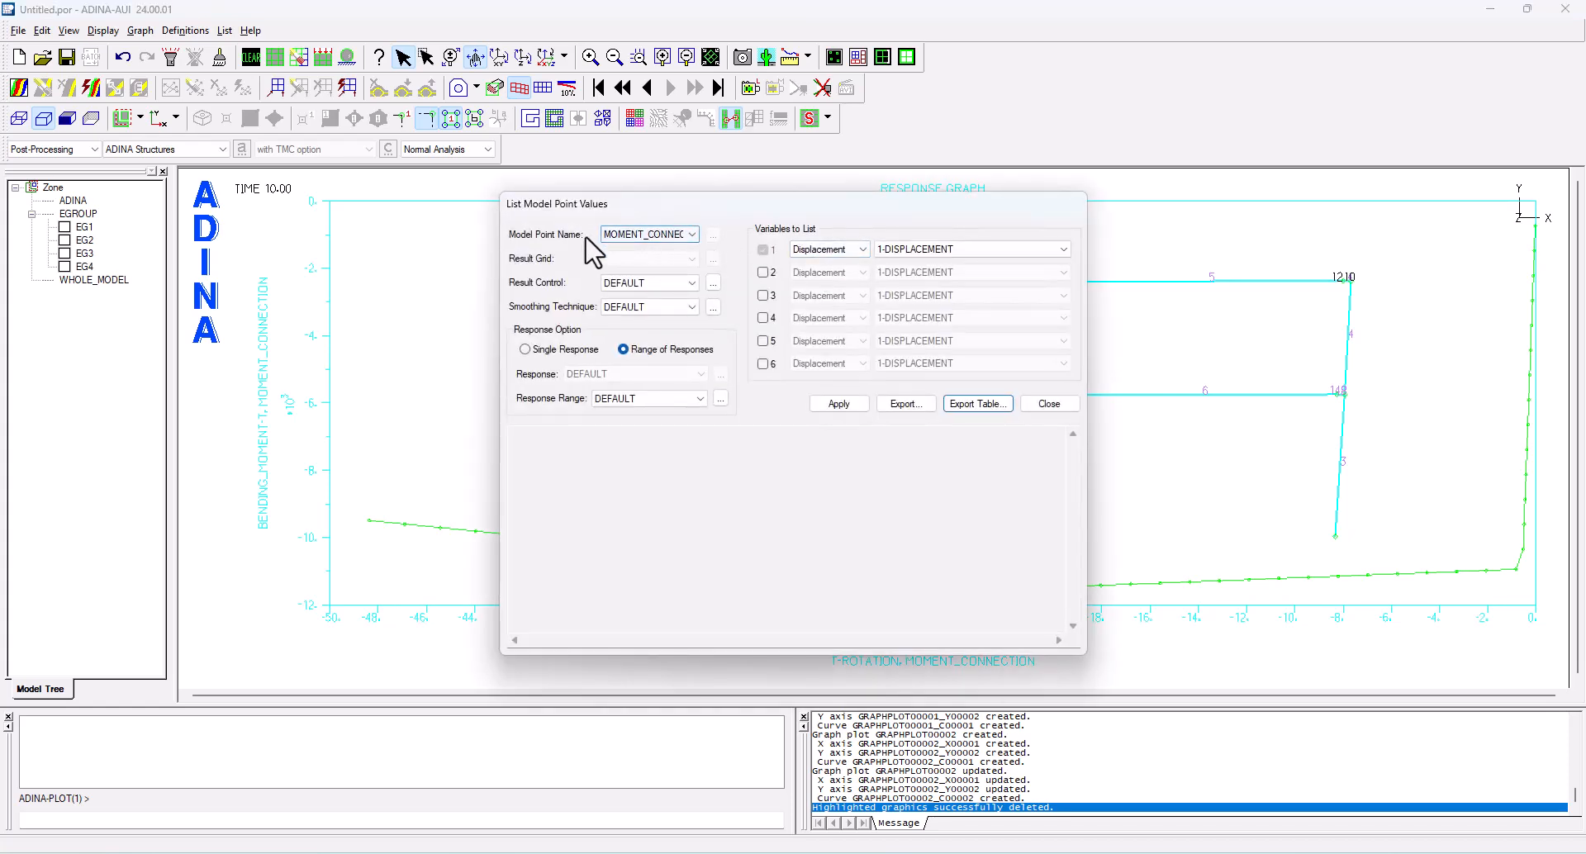
left_click(691, 234)
left_click(680, 259)
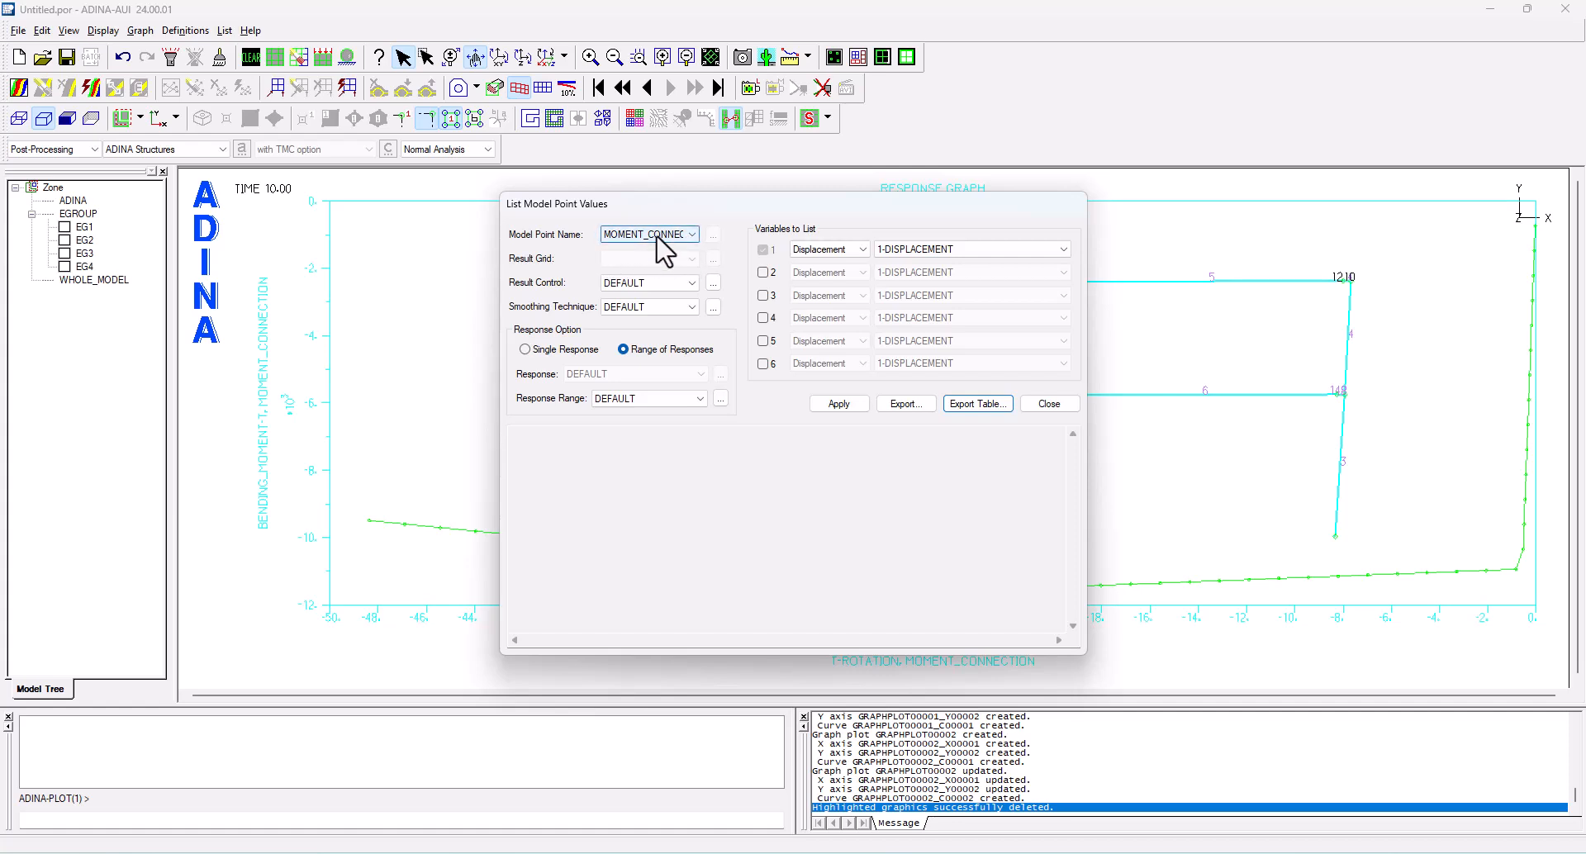
left_click(842, 250)
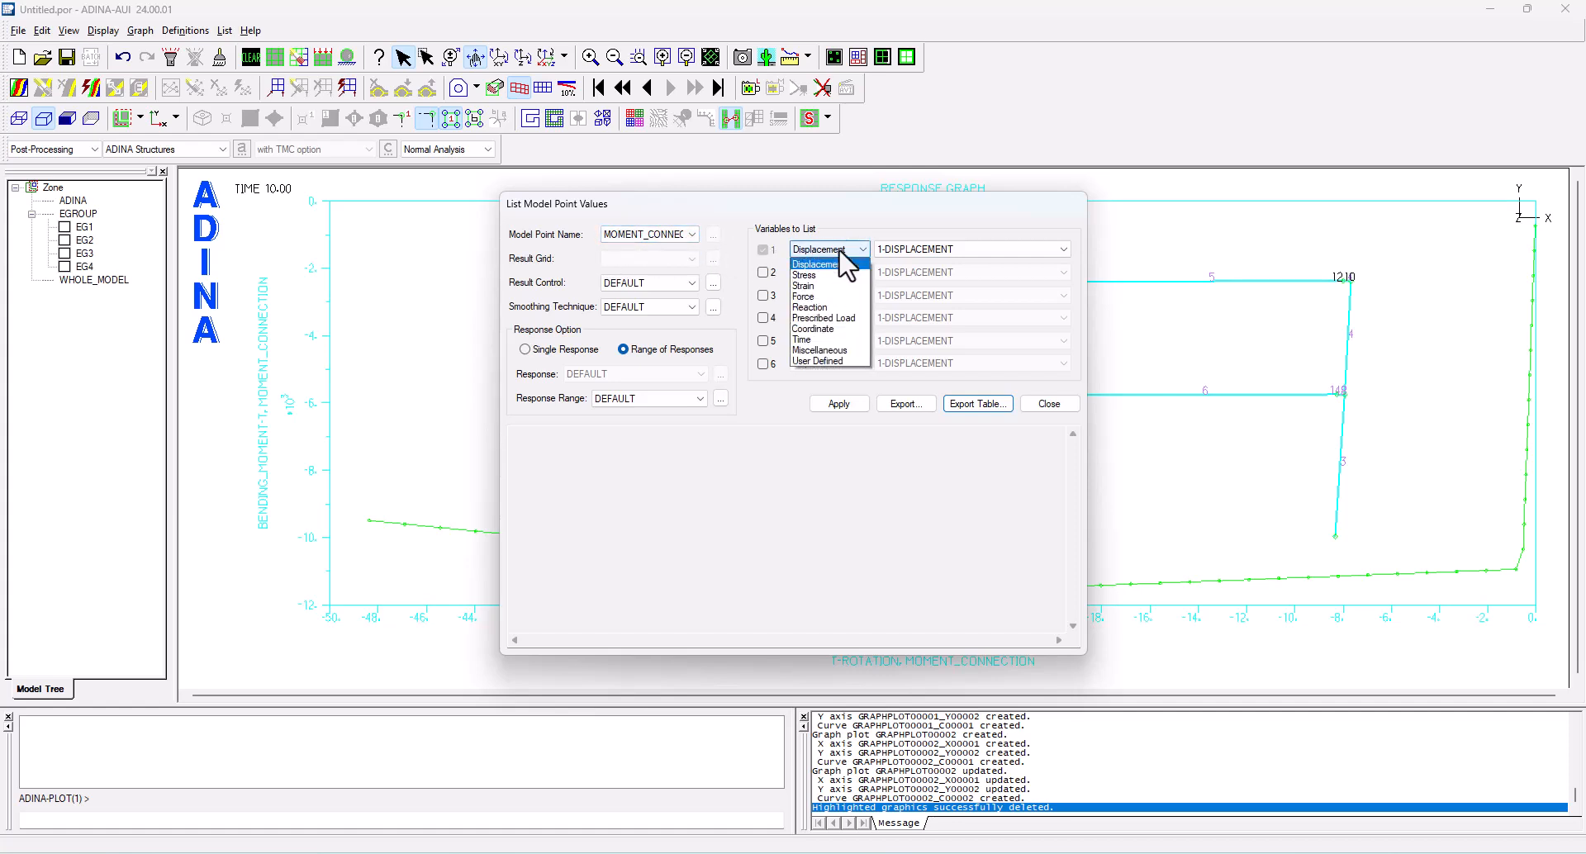
left_click(916, 248)
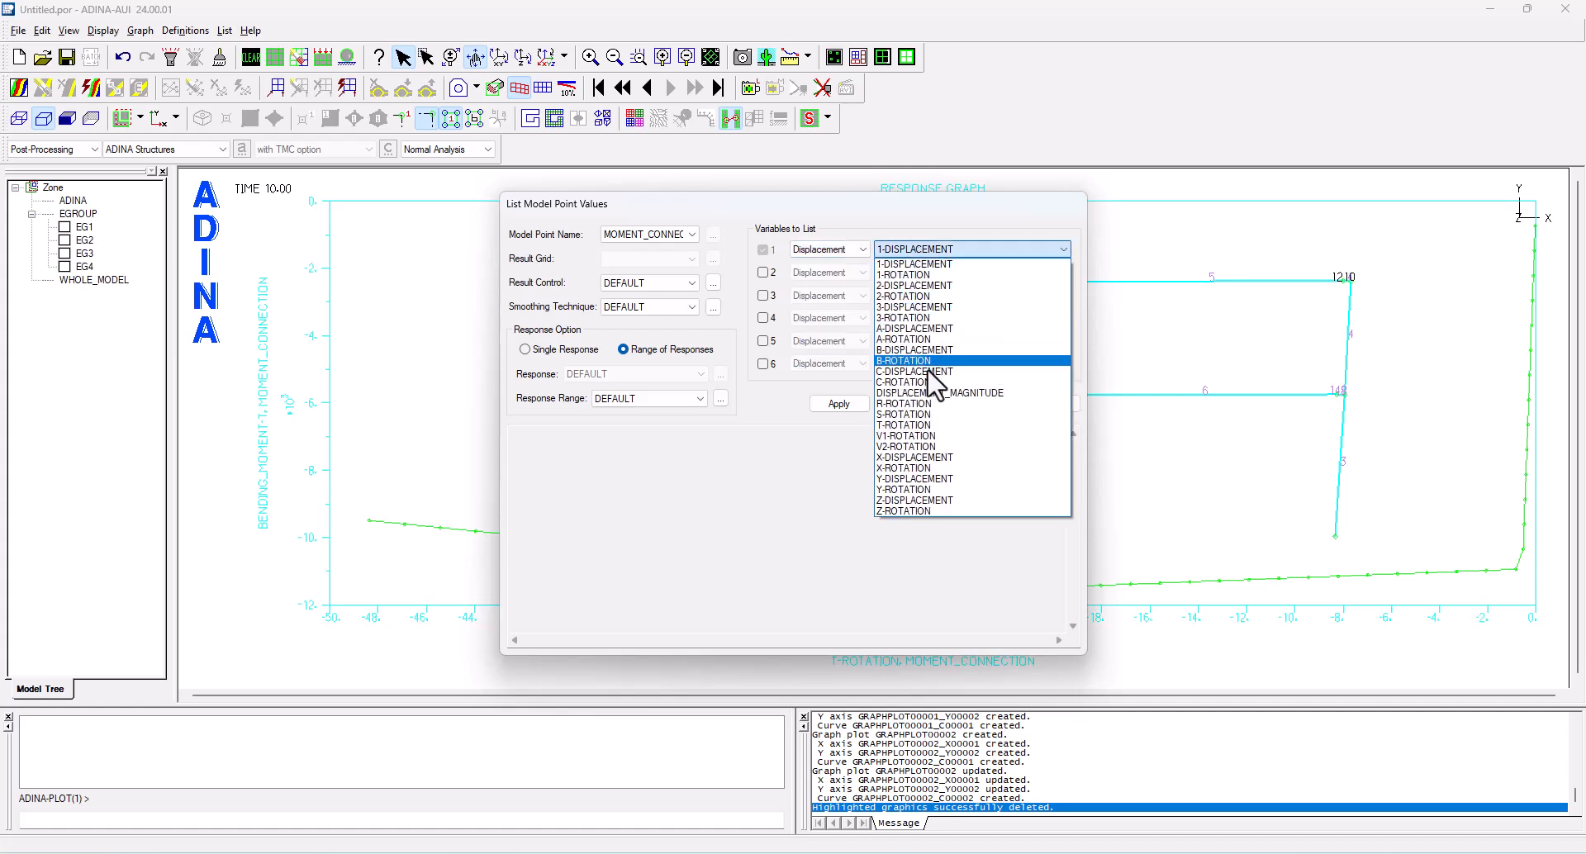
left_click(938, 425)
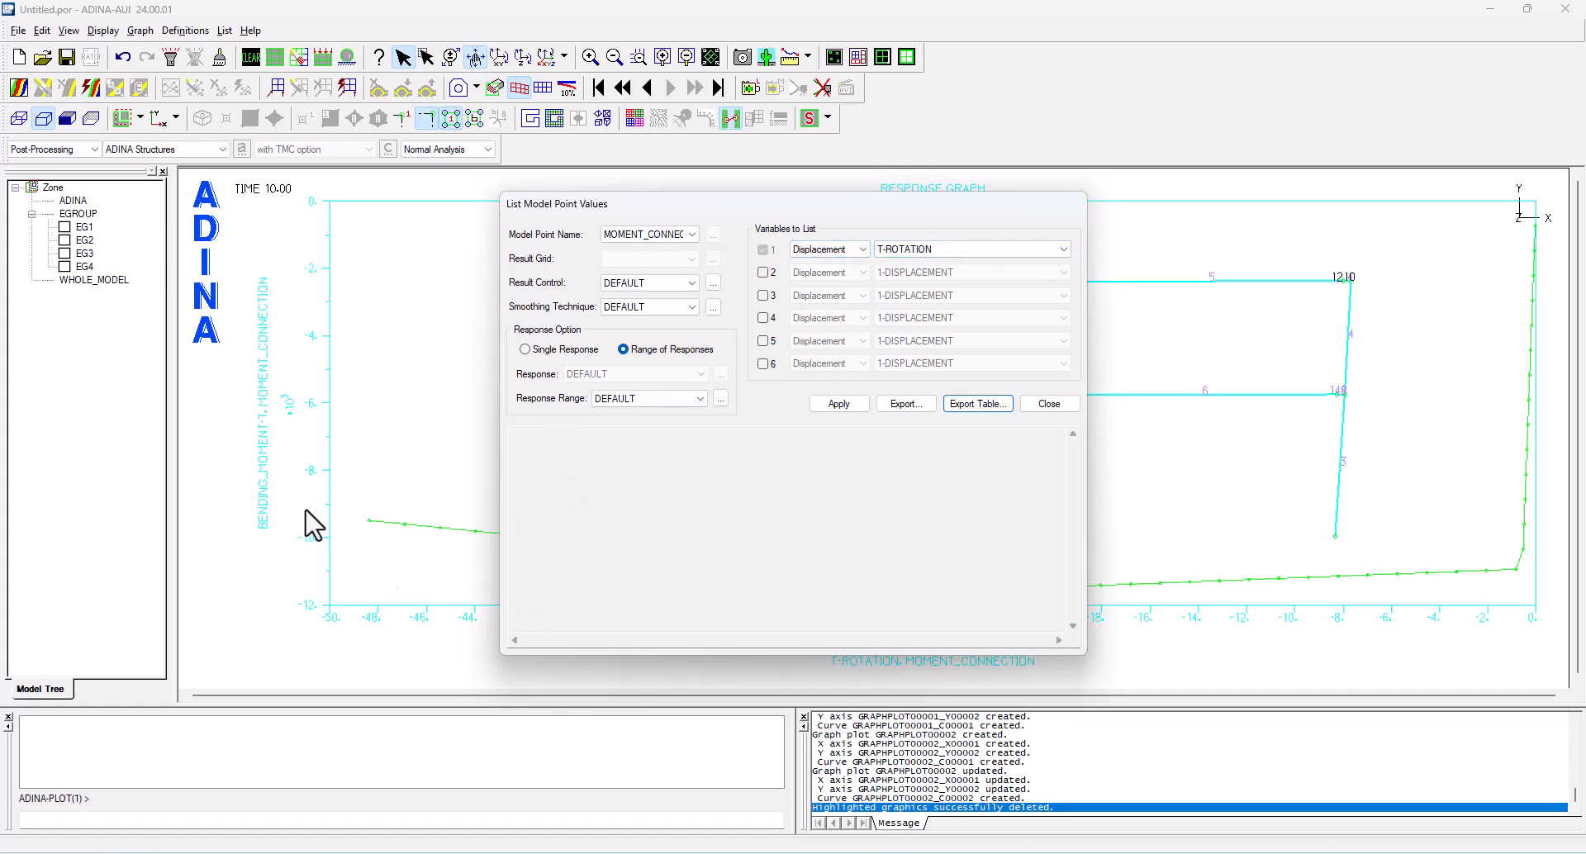
Add the force BENDING_MOMENT-T as the second variable, list the values, and review them in an enlarged list window
left_click(763, 273)
left_click(821, 275)
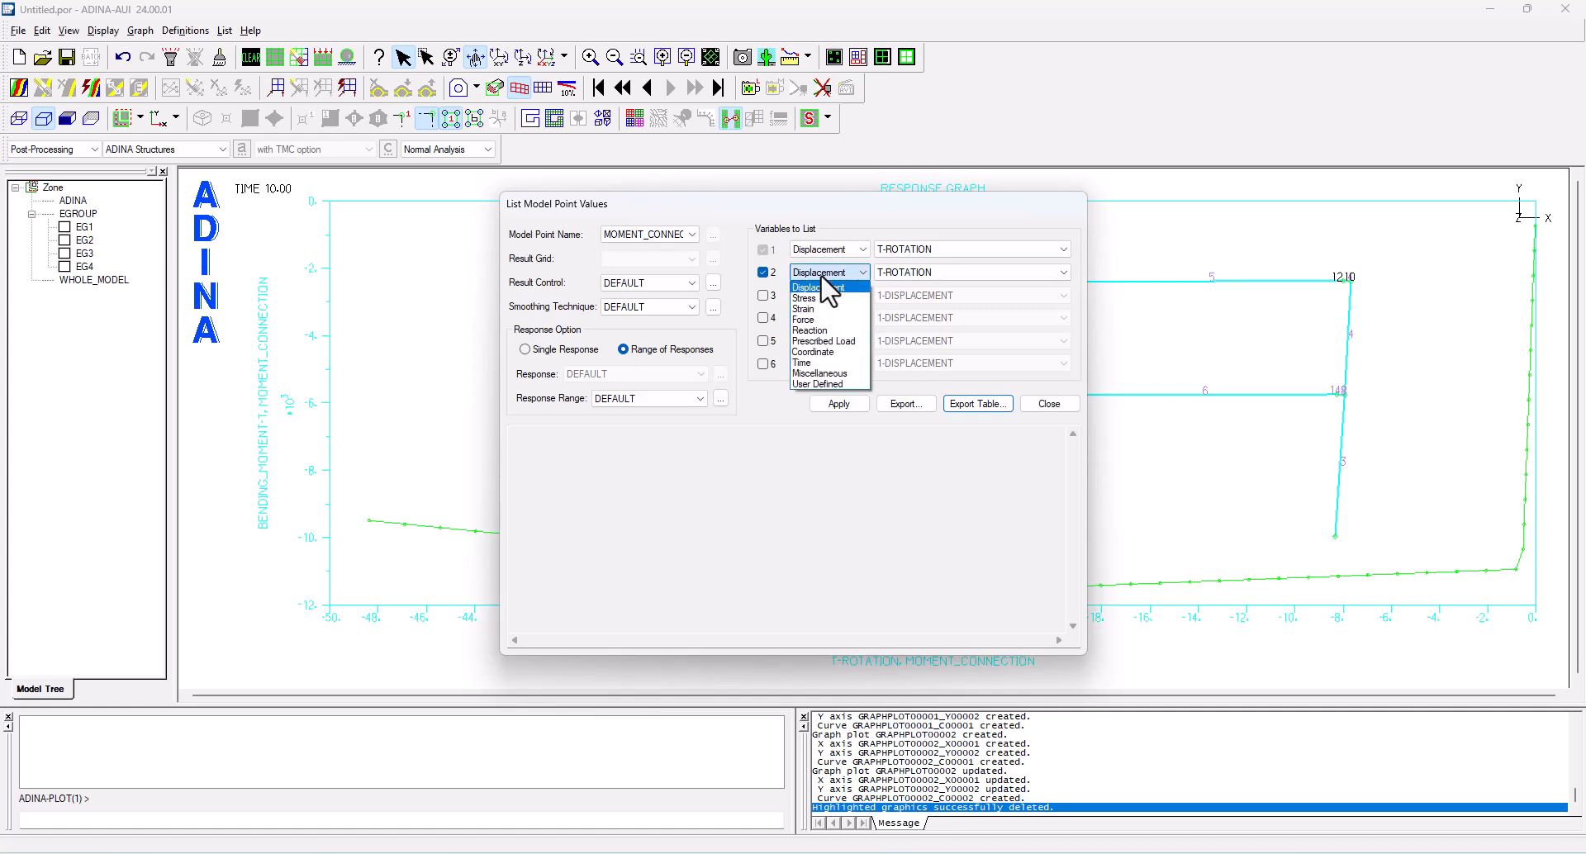
left_click(818, 320)
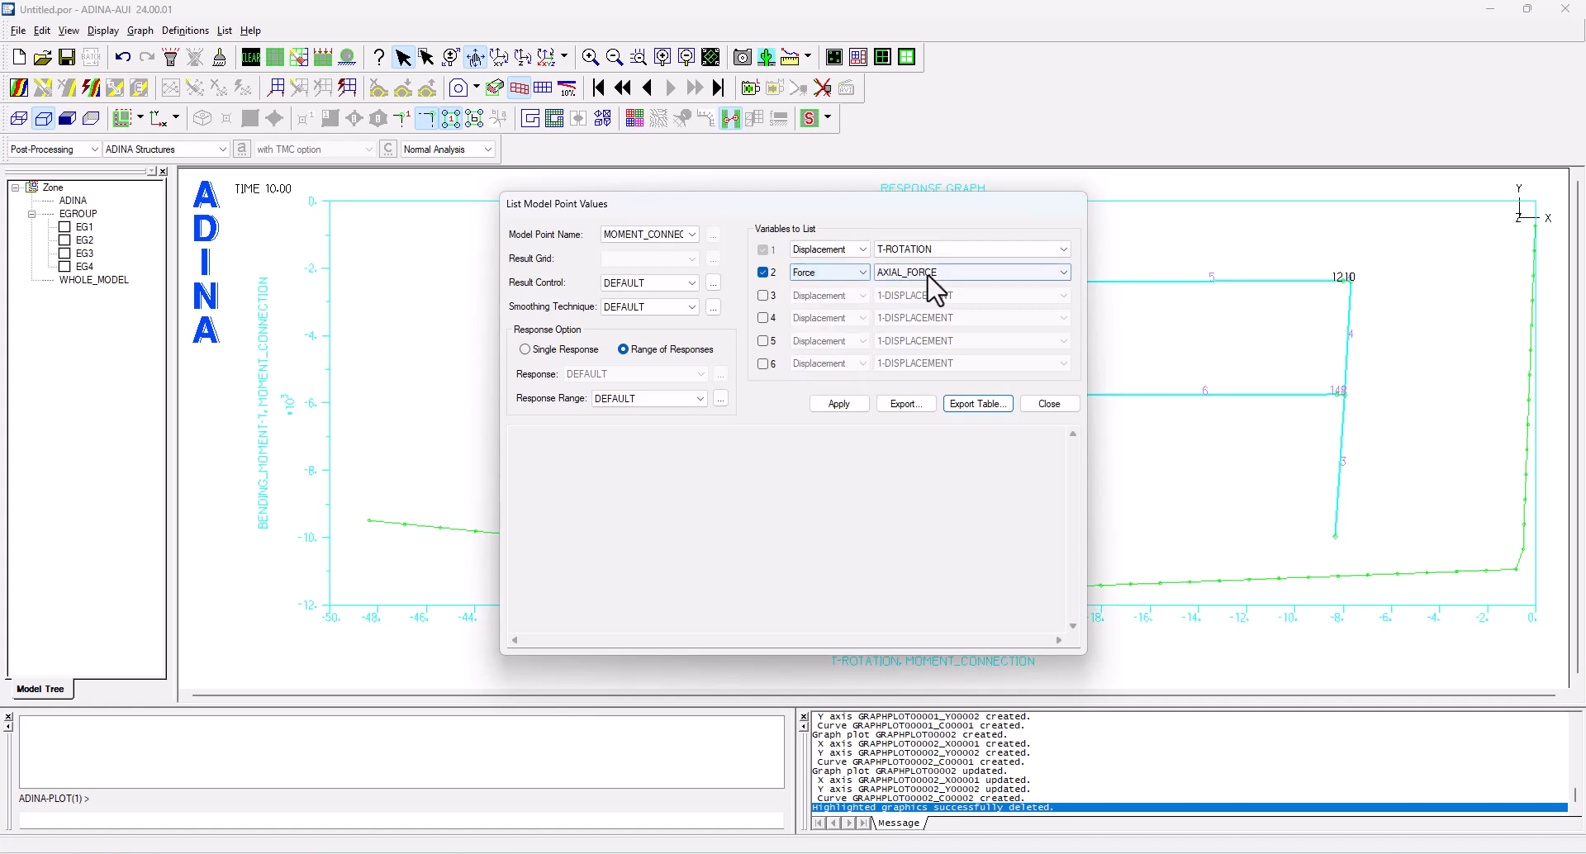
left_click(930, 273)
left_click(941, 309)
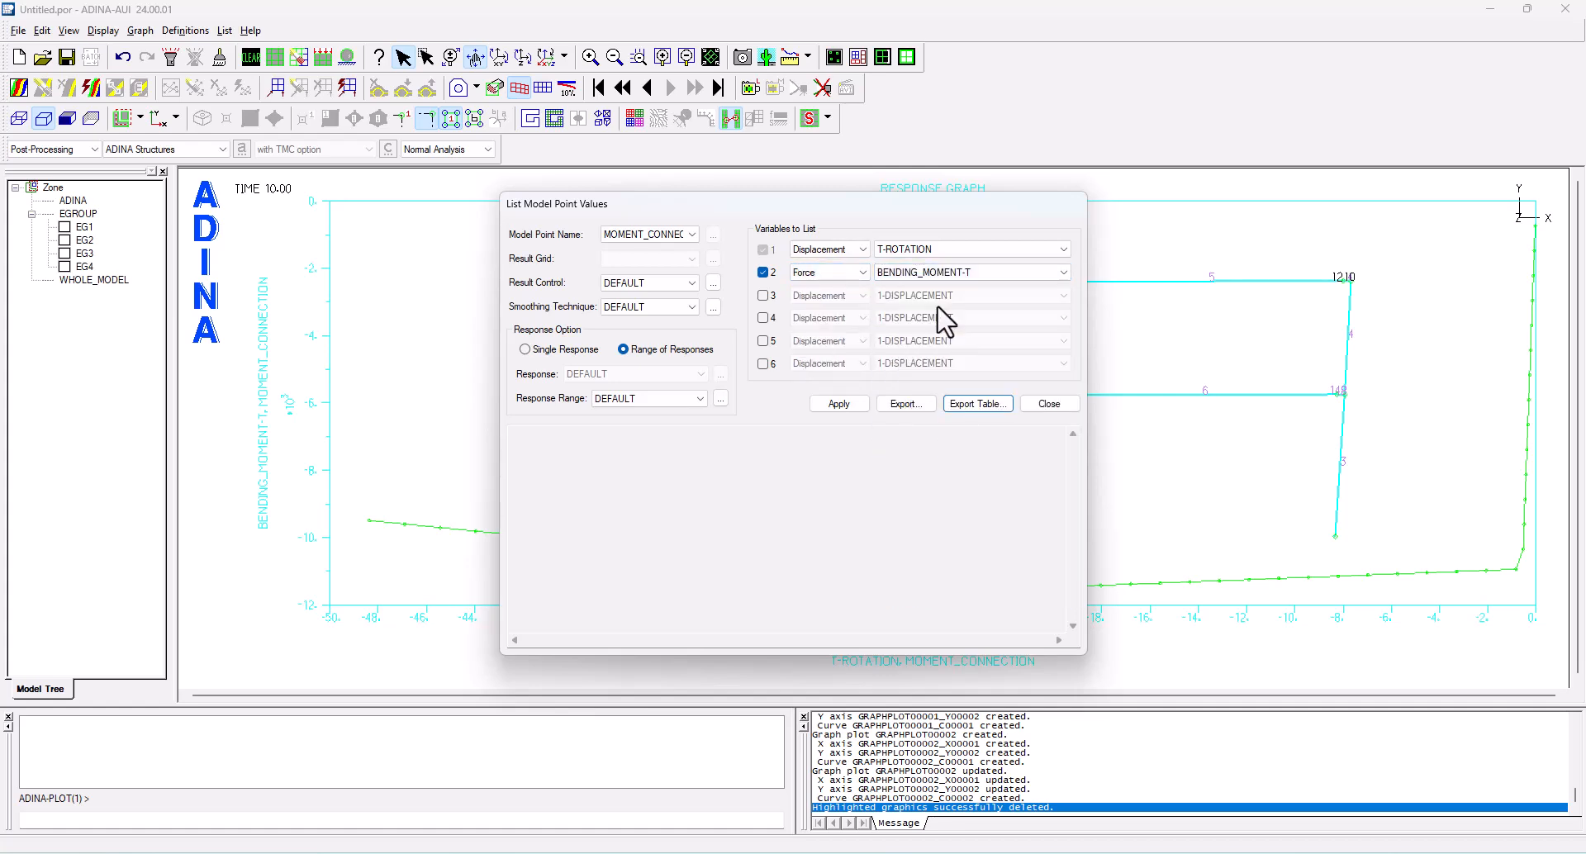
left_click(849, 406)
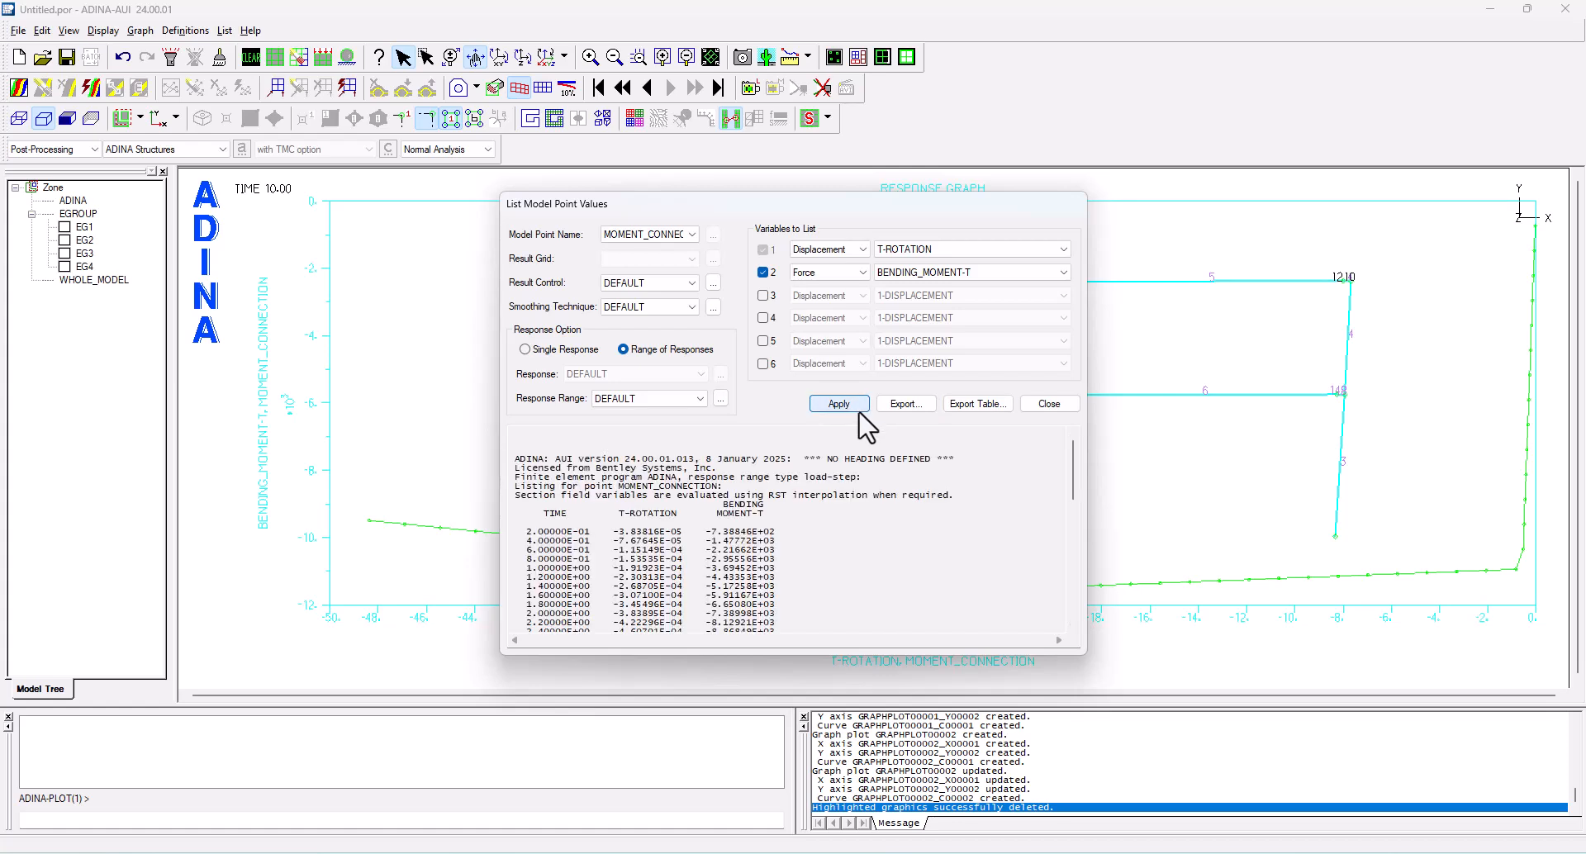
left_click_drag(1074, 472, 1065, 593)
left_click_drag(1072, 536, 1075, 430)
left_click_drag(830, 653, 826, 700)
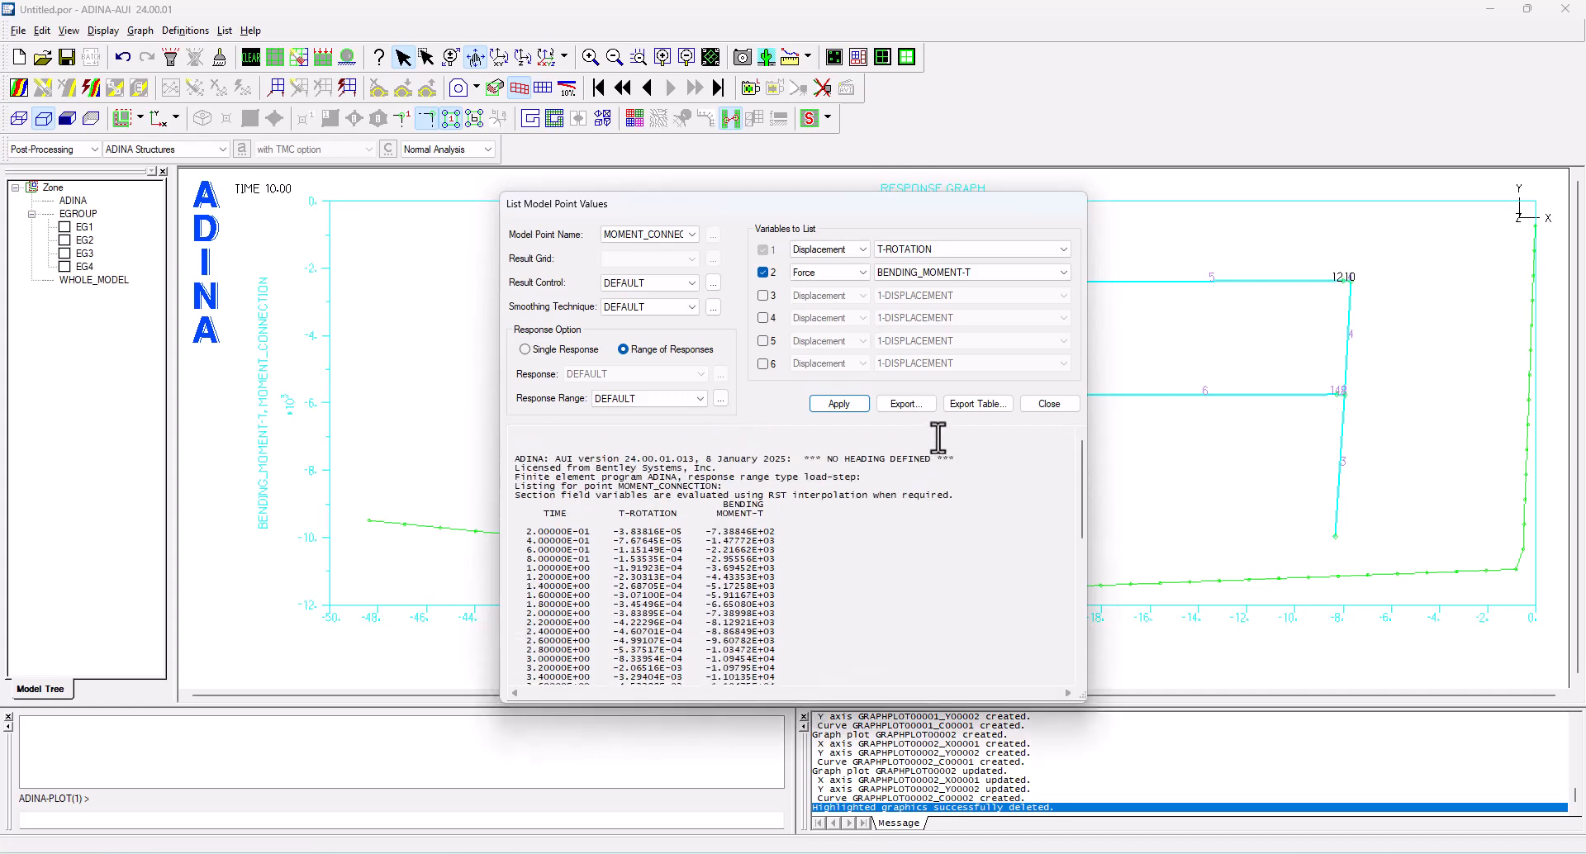
Check the export table with all its values selected and the available export file types, and close the listing without saving
left_click(977, 404)
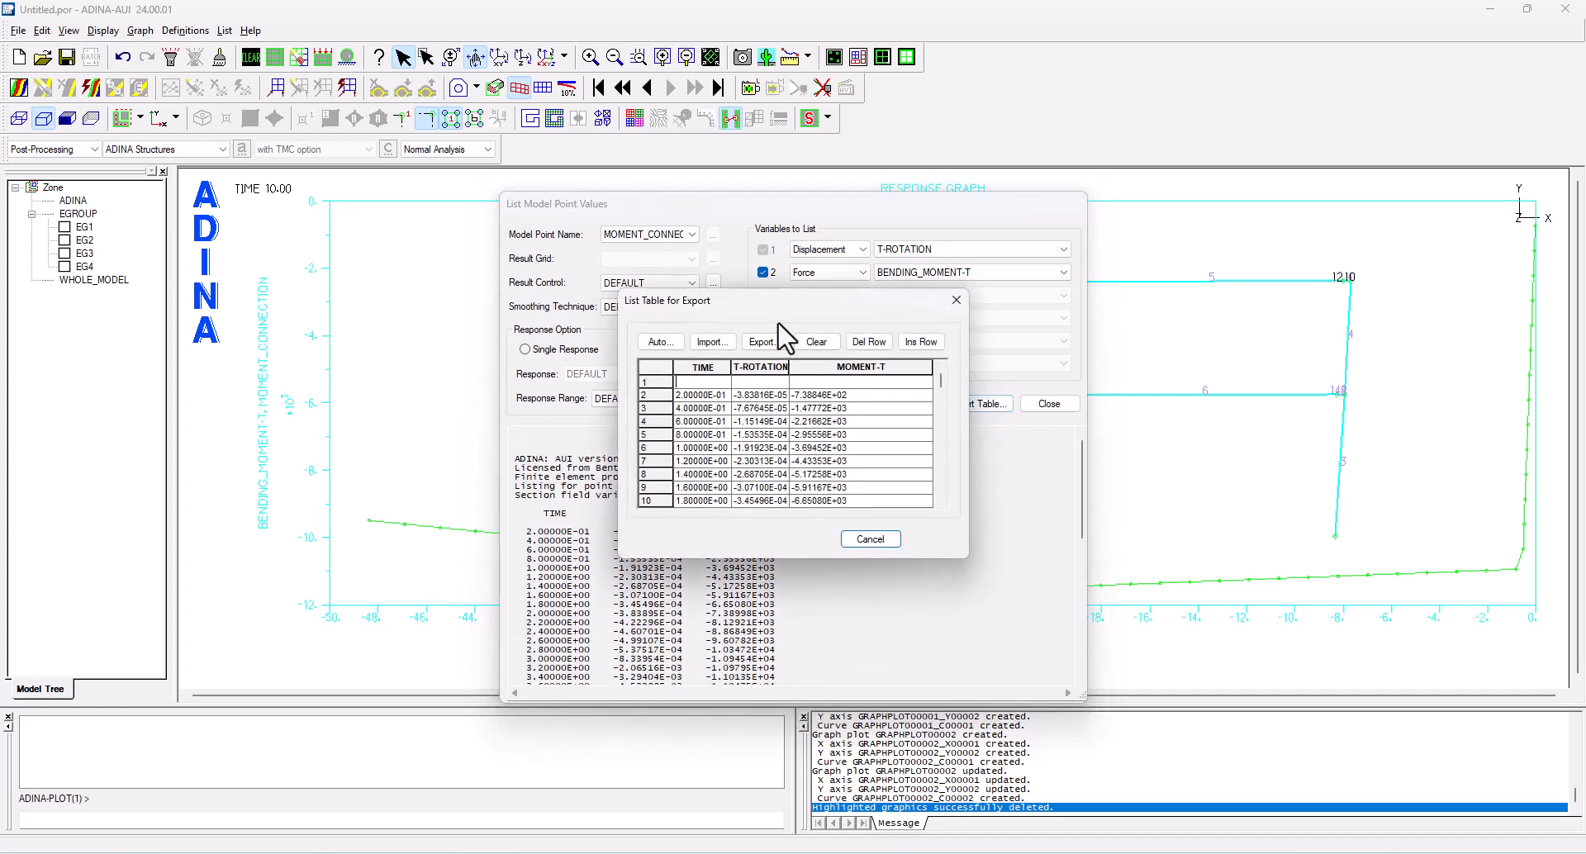
left_click_drag(717, 286, 591, 243)
left_click(480, 312)
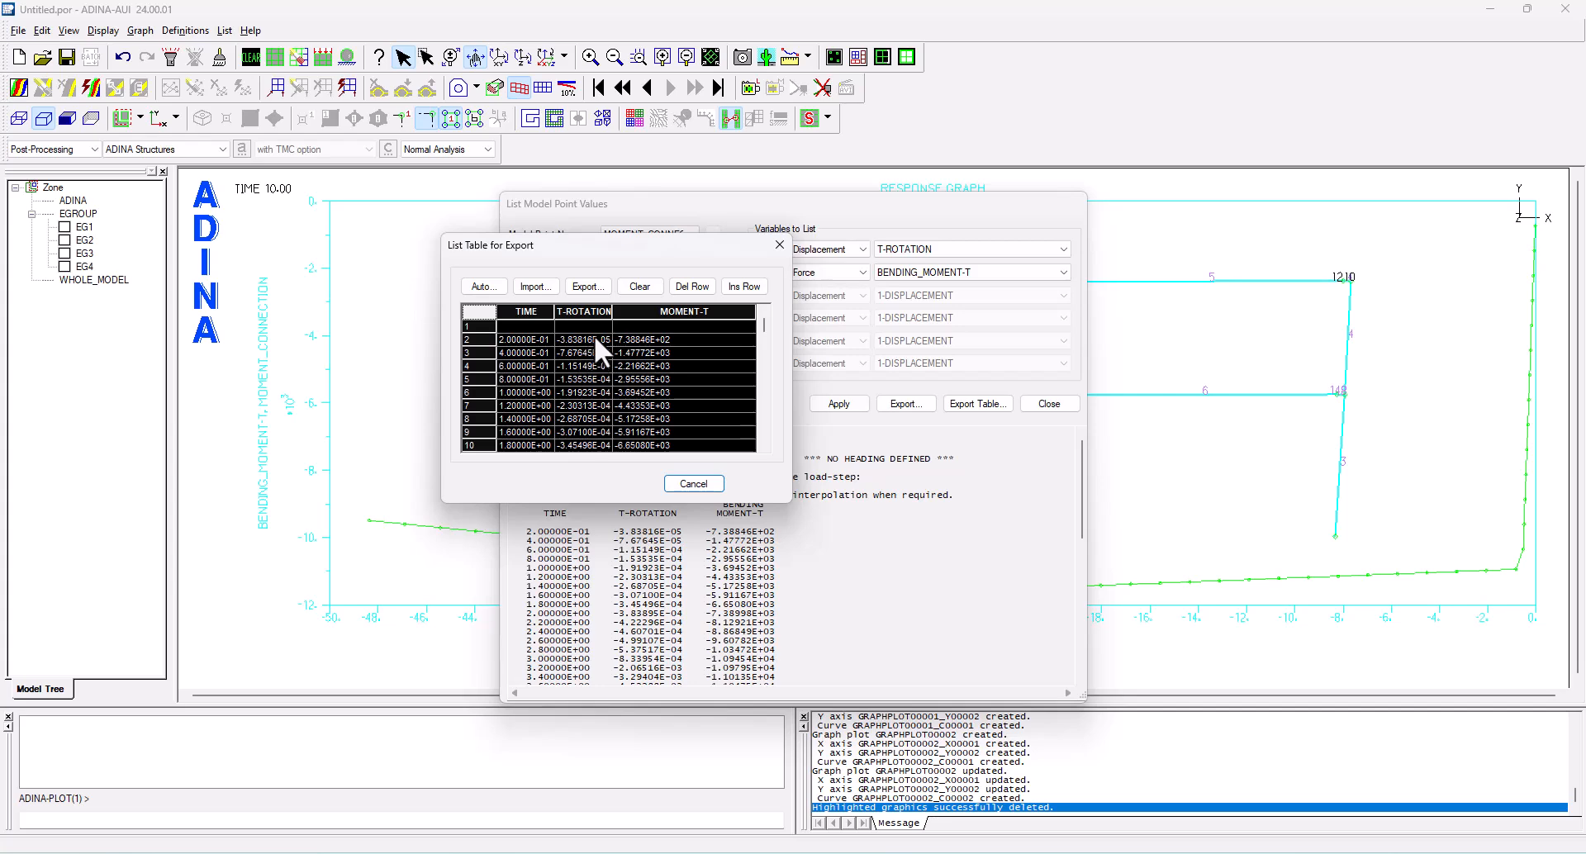
left_click(587, 287)
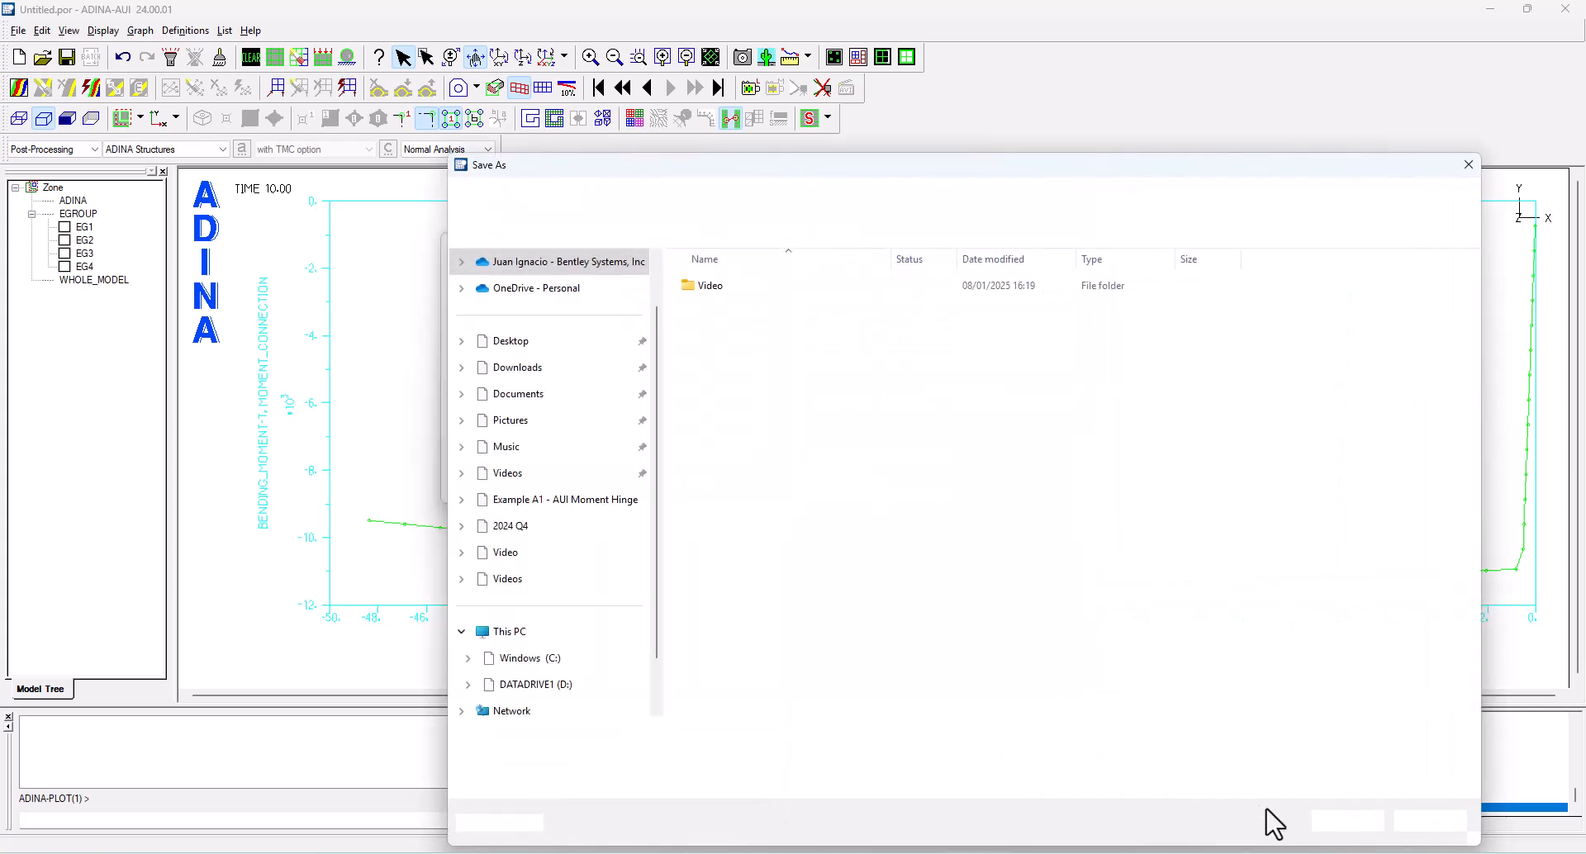
left_click(666, 755)
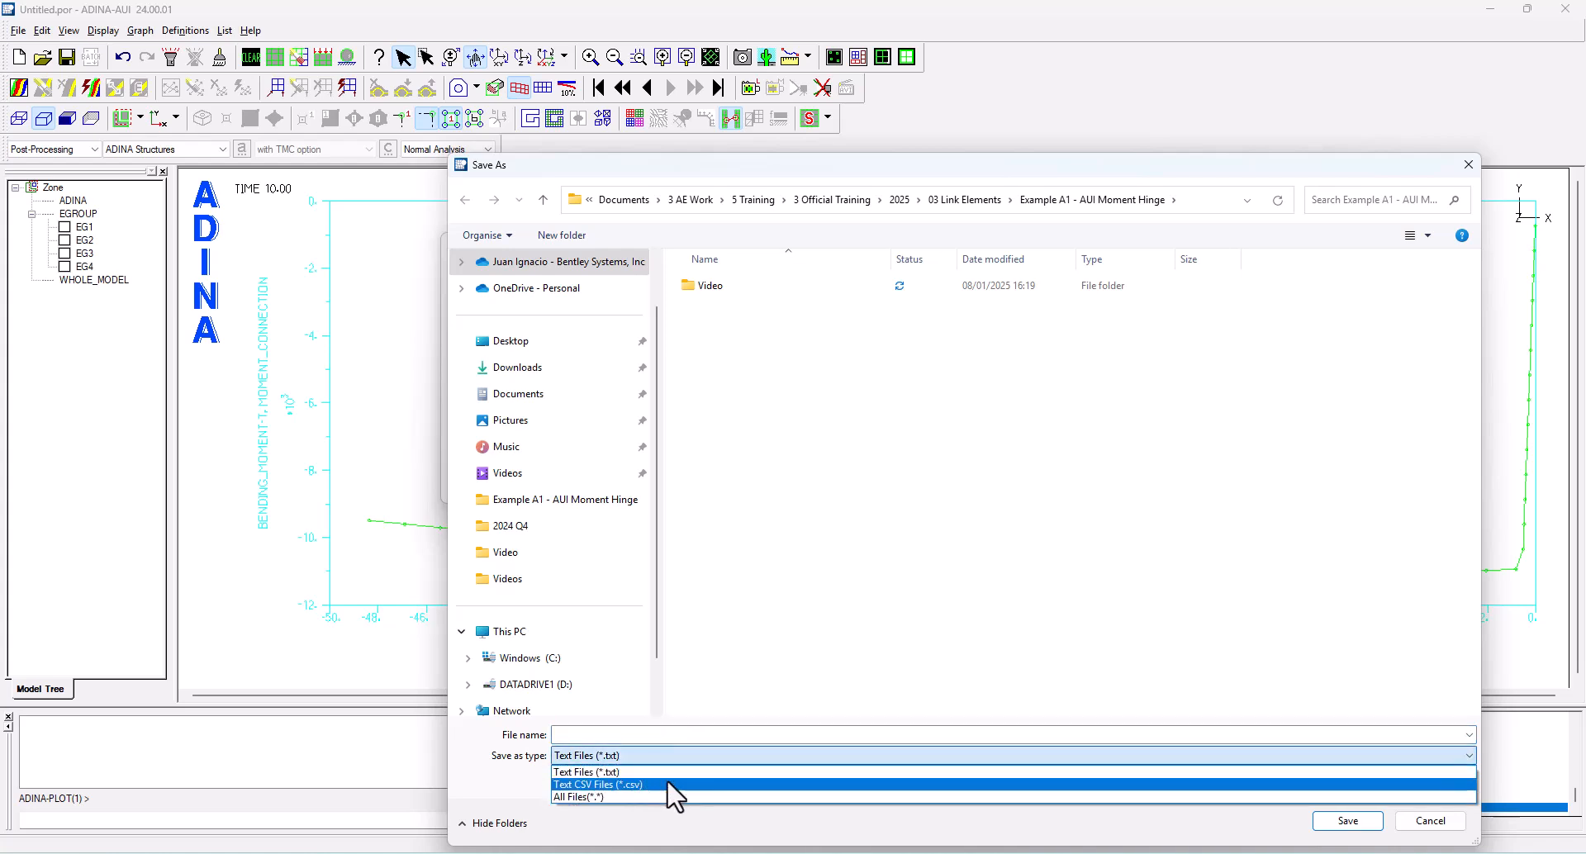
left_click(1422, 836)
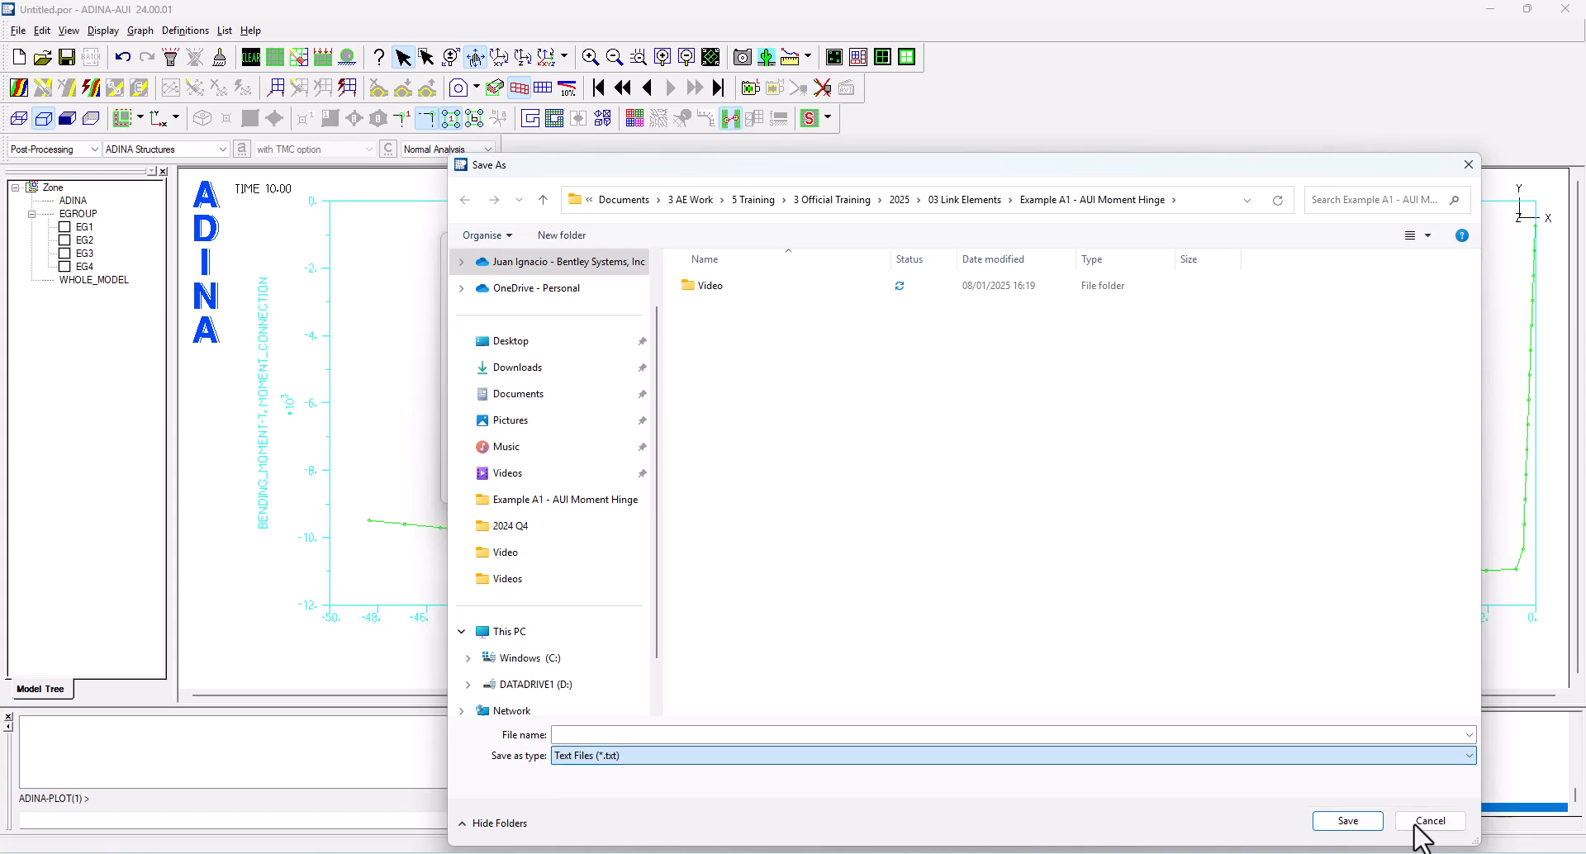
left_click(1416, 826)
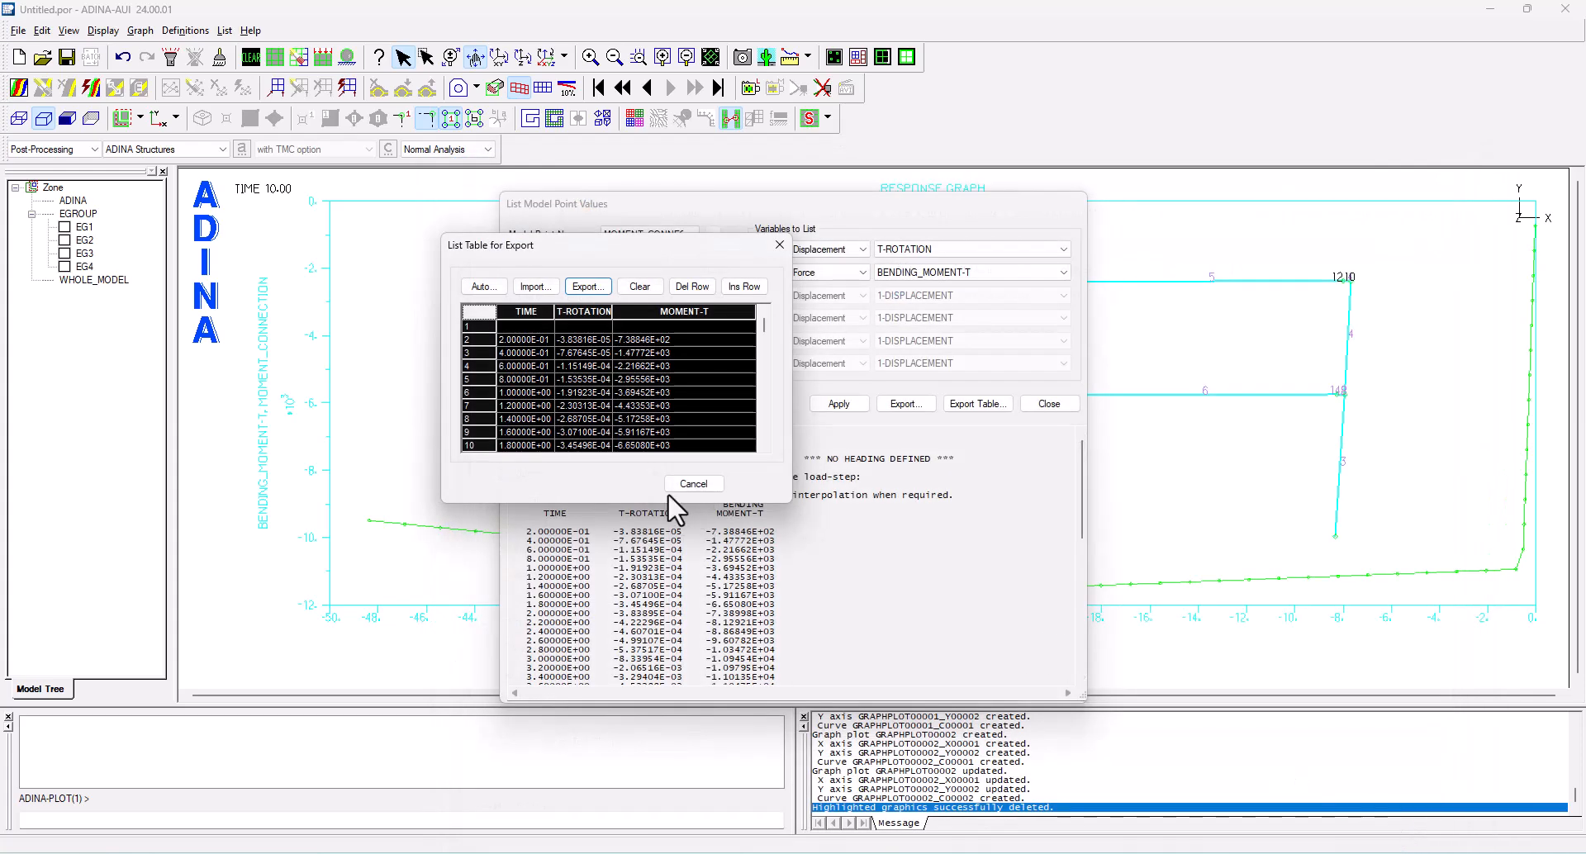
left_click(693, 483)
left_click(1049, 403)
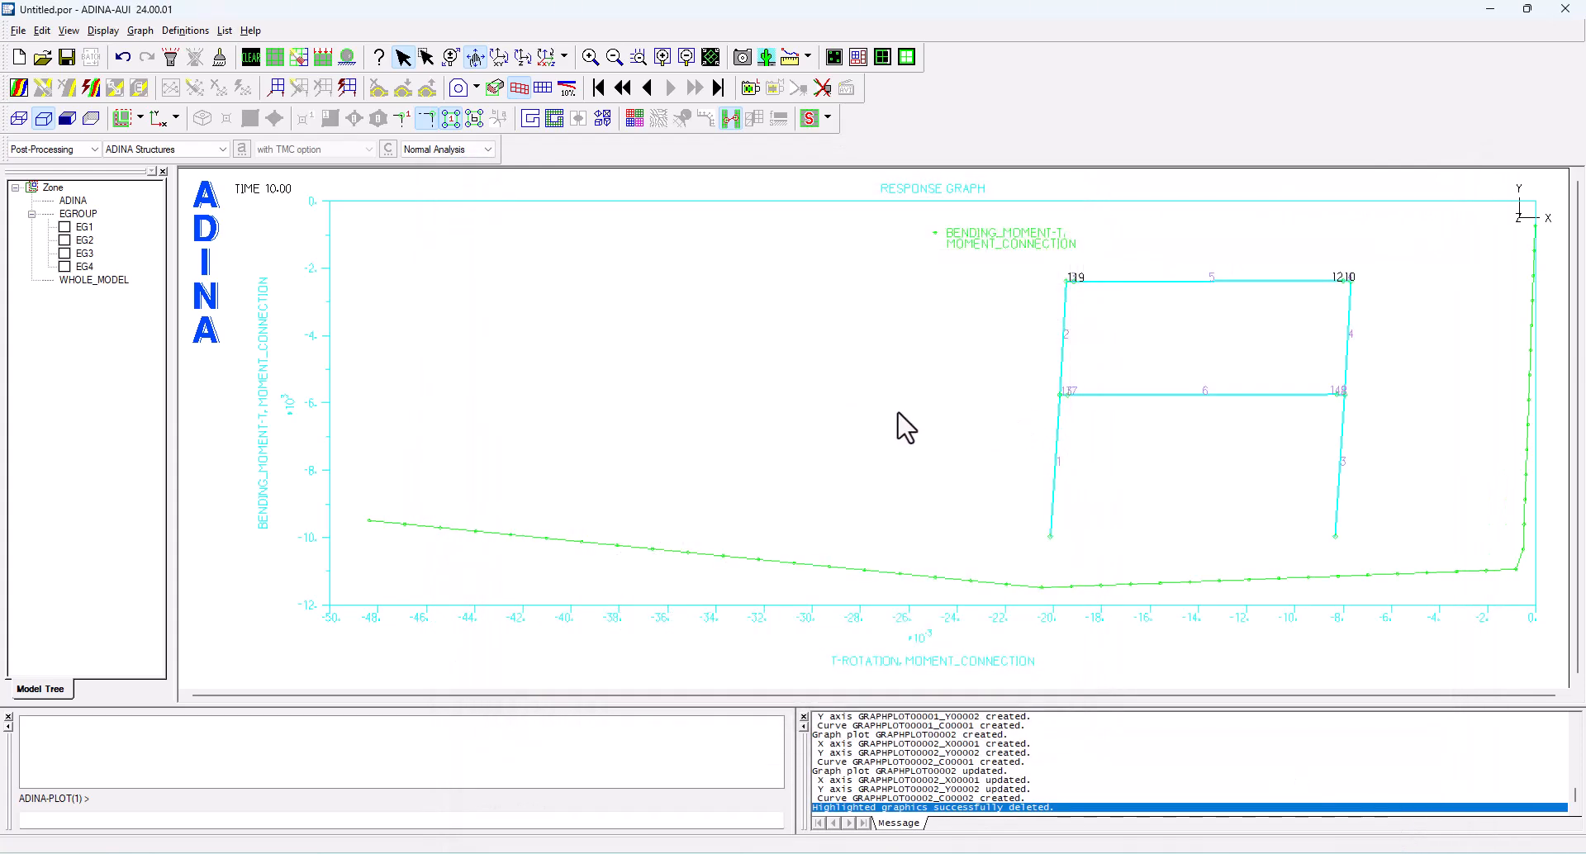
List the curve data of graph plot GRAPHPLOT00001, review it beside the frame, and close the list
left_click(142, 32)
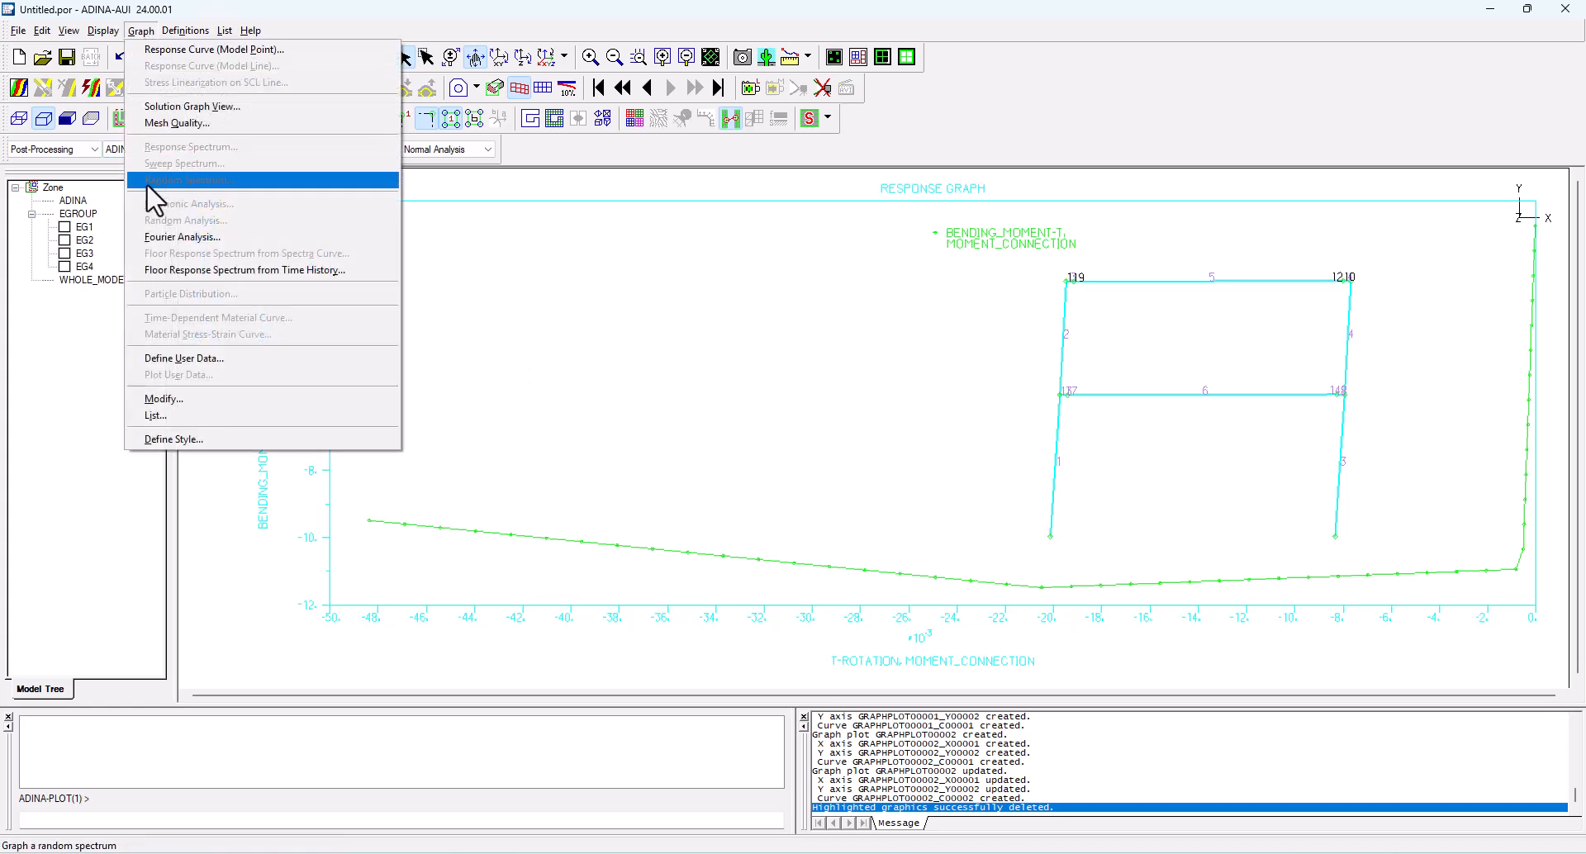
left_click(190, 417)
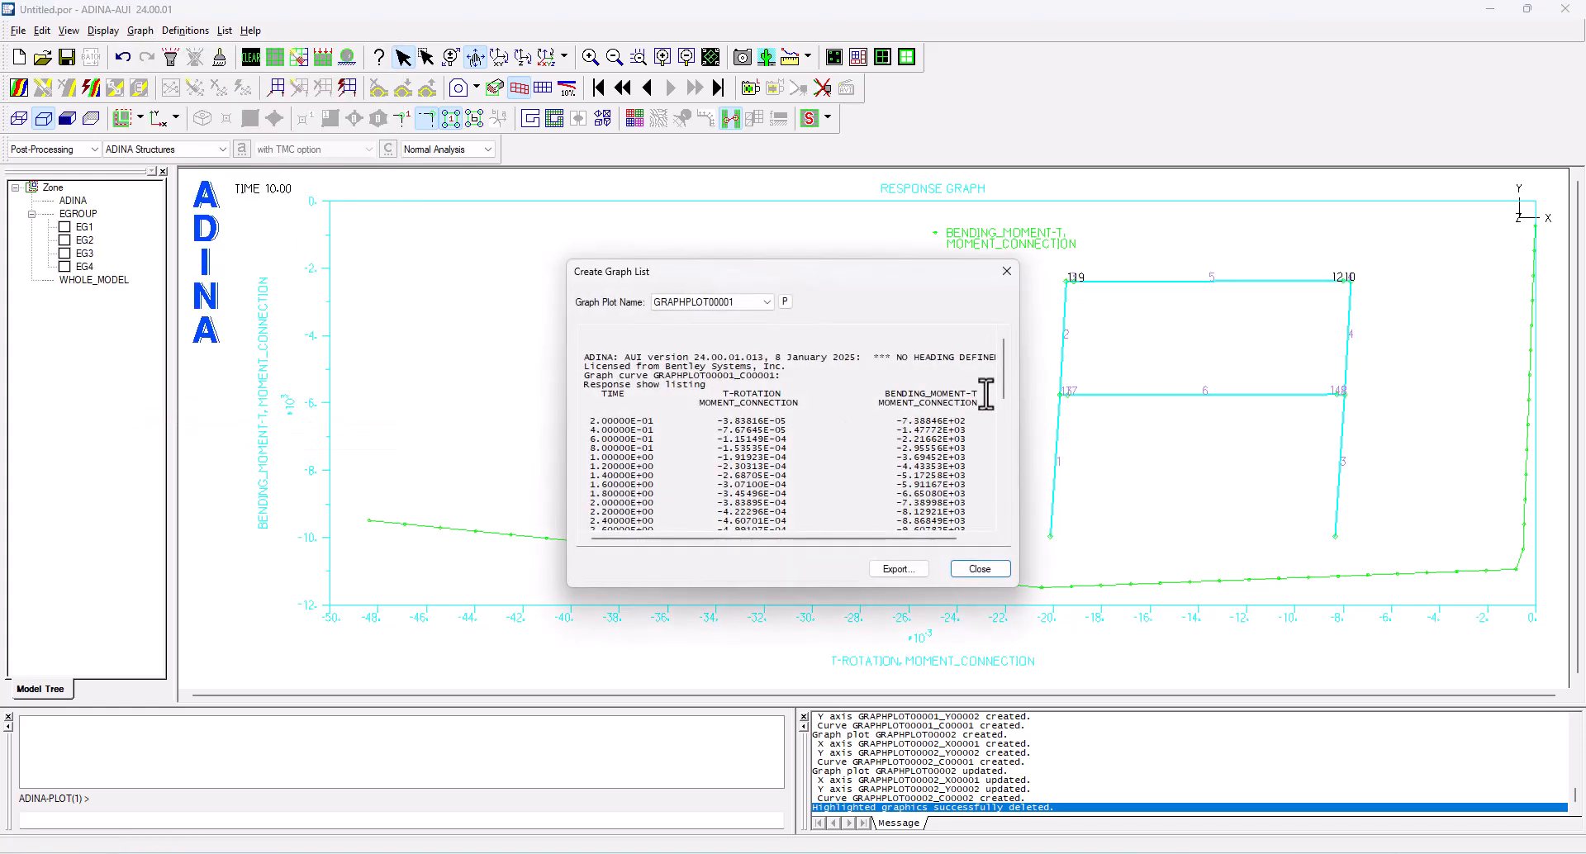
left_click_drag(897, 272, 735, 204)
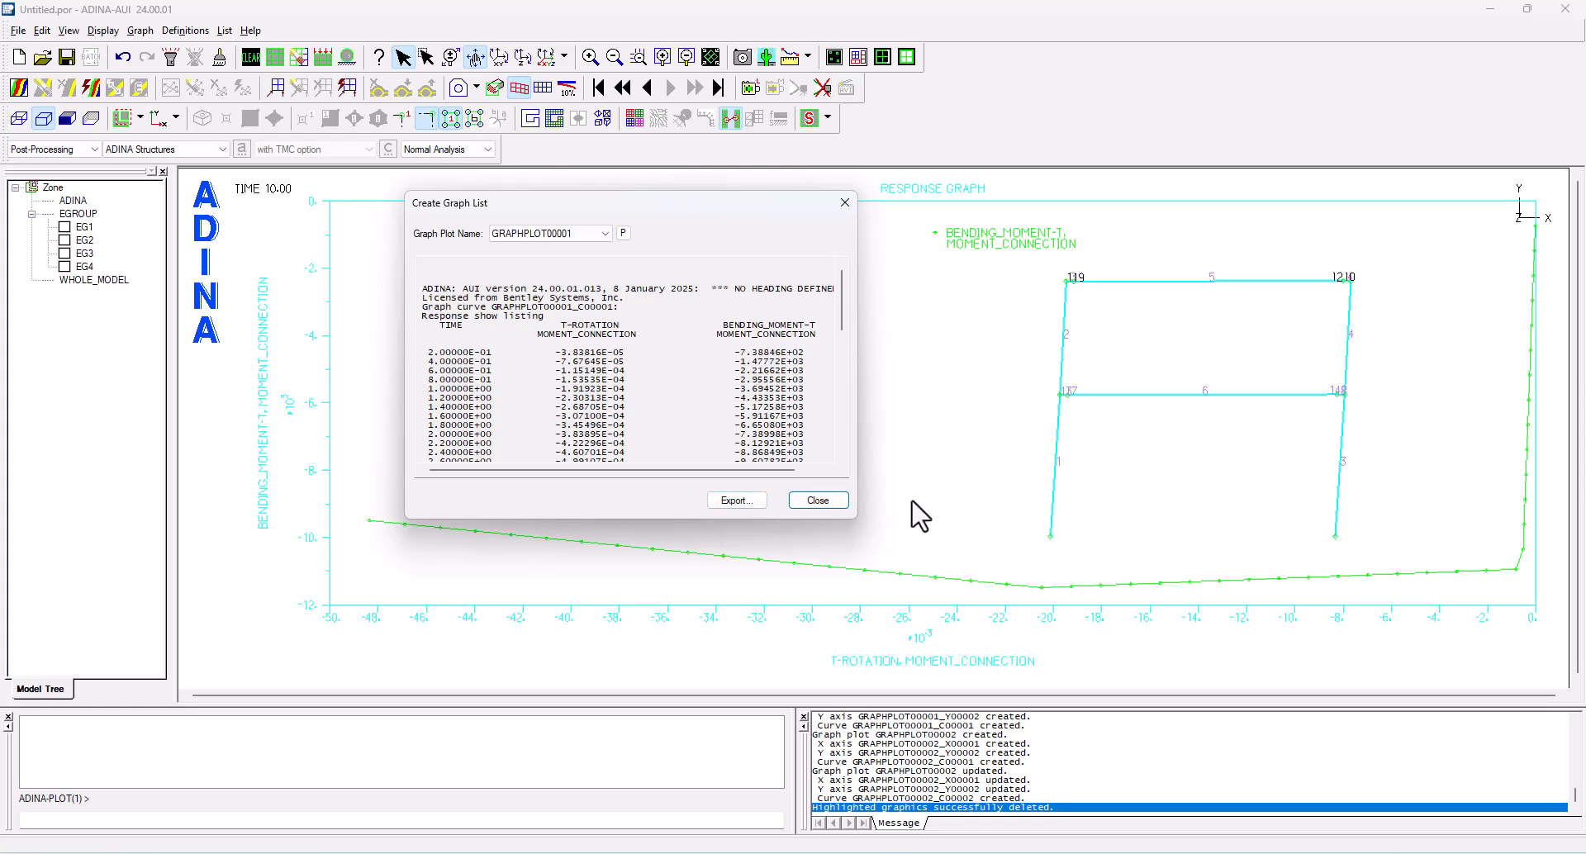
left_click(843, 500)
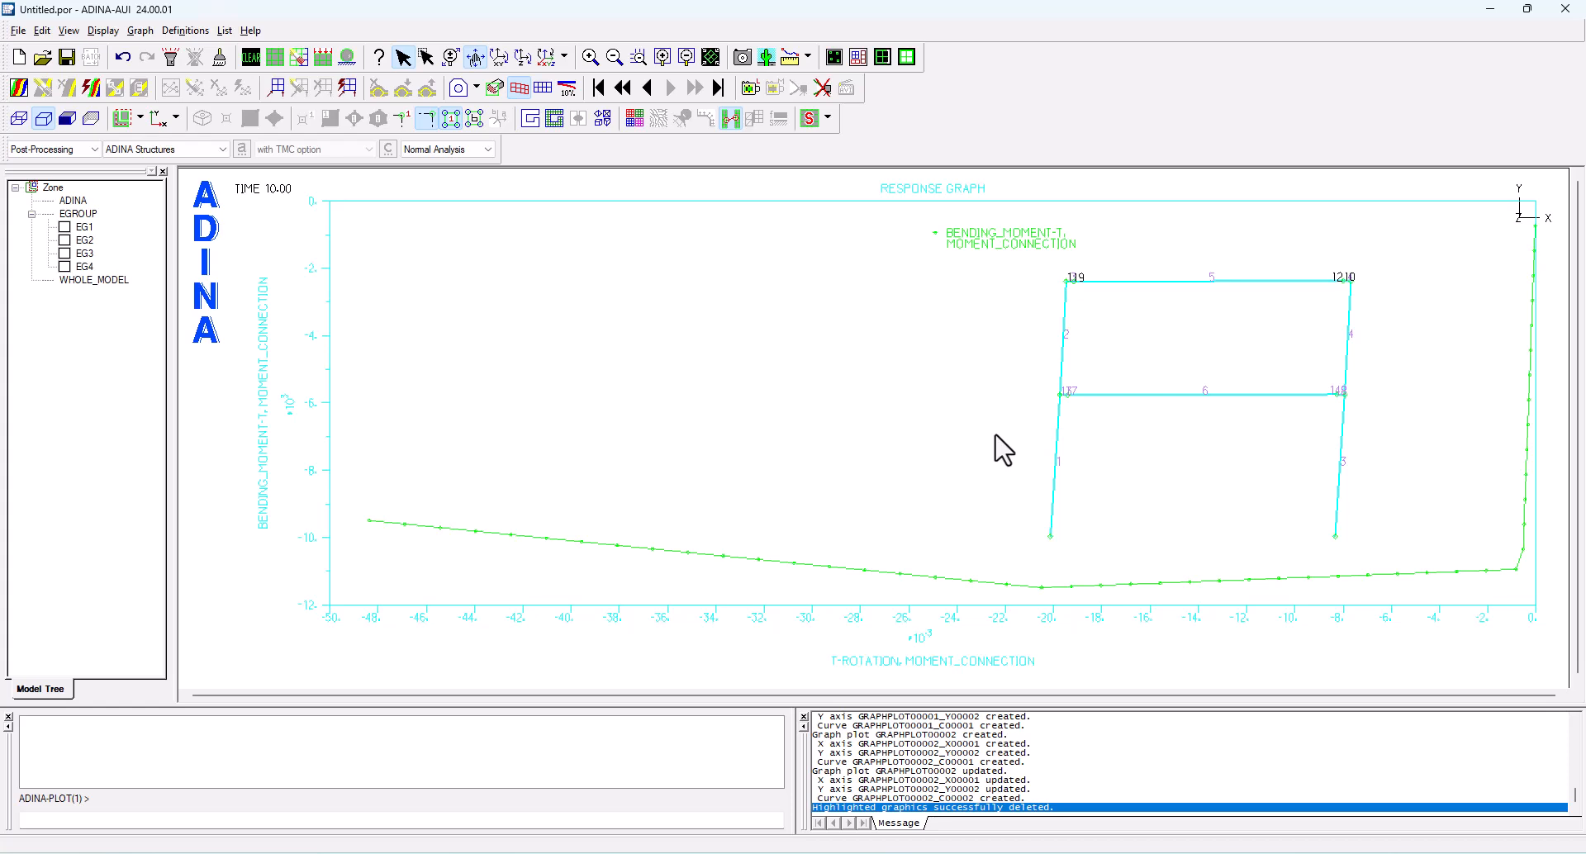